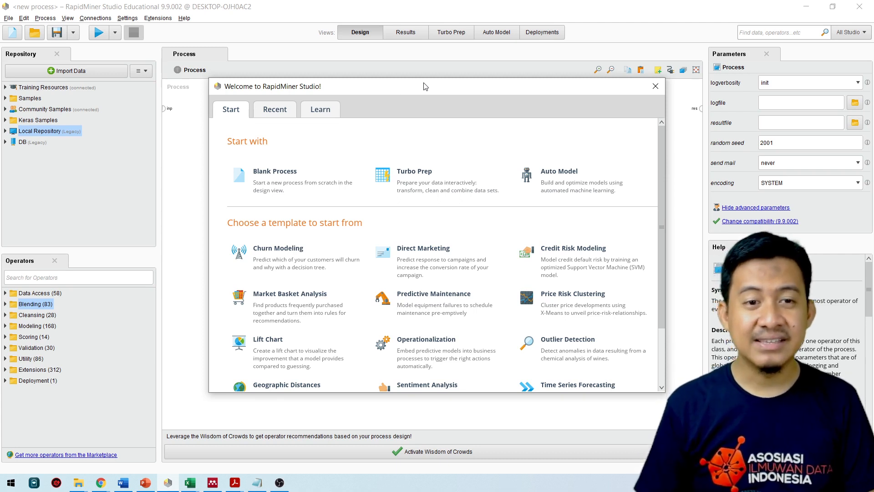
Step: Create a blank process and add a Read CSV operator to it
left_click(289, 182)
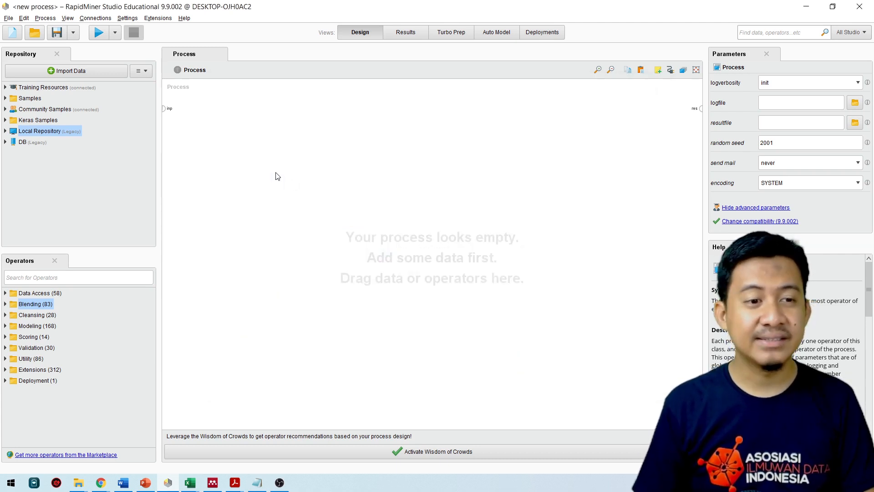
left_click(137, 278)
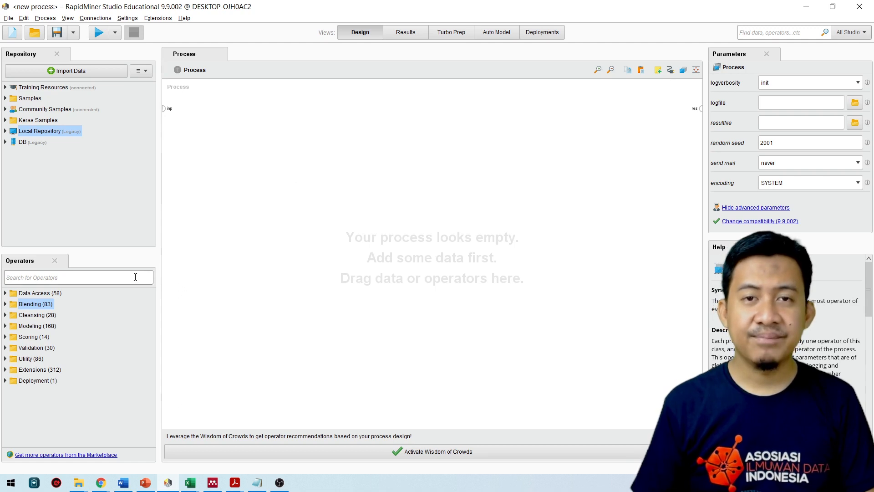
type("csv")
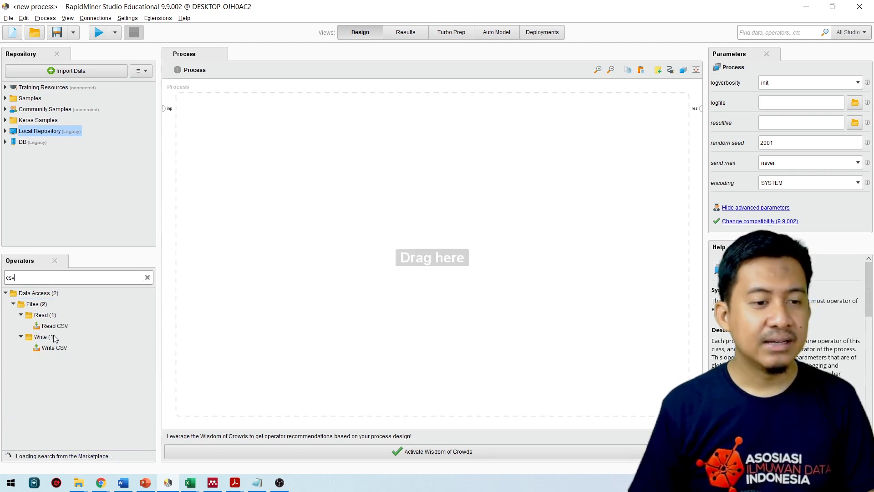
left_click_drag(54, 326, 228, 122)
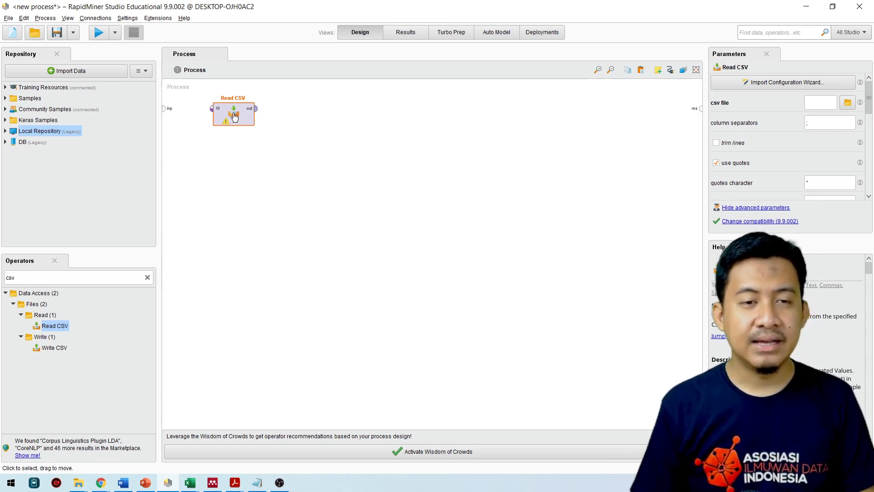
Step: Choose kz.csv from the Dataset folder as the Read CSV source and accept the comma-separated data format with a header row
double_click(235, 117)
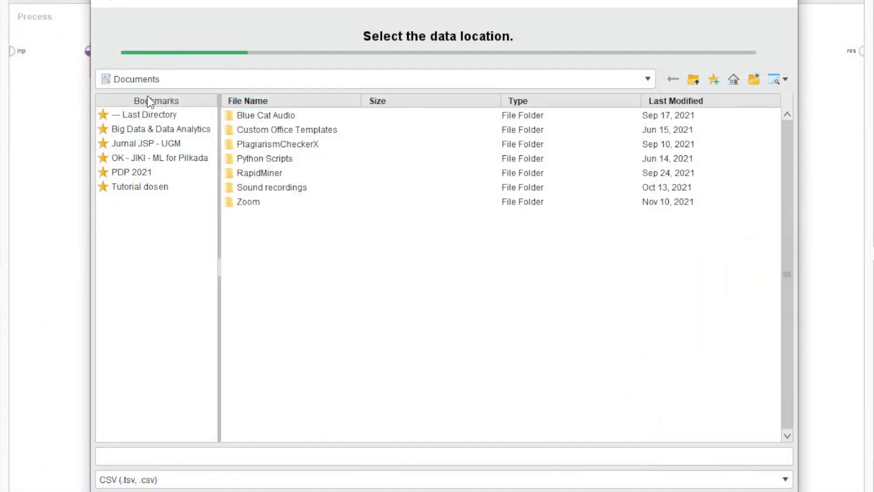
left_click(158, 113)
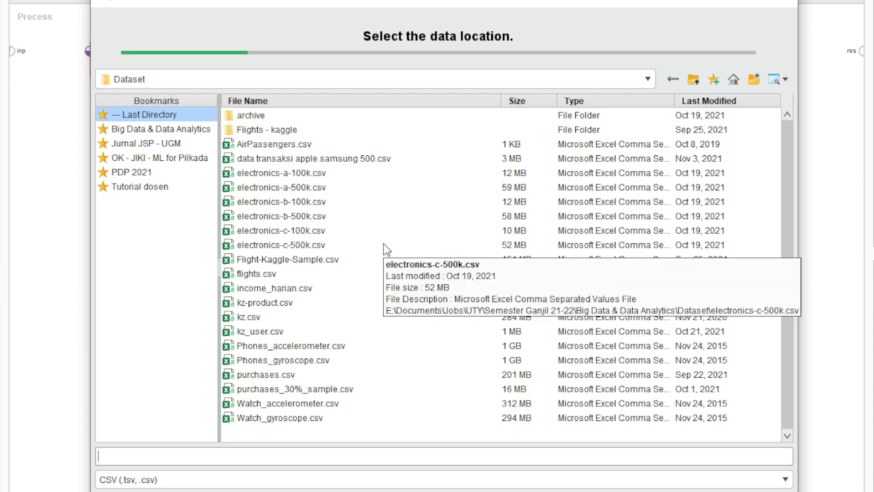
left_click(246, 318)
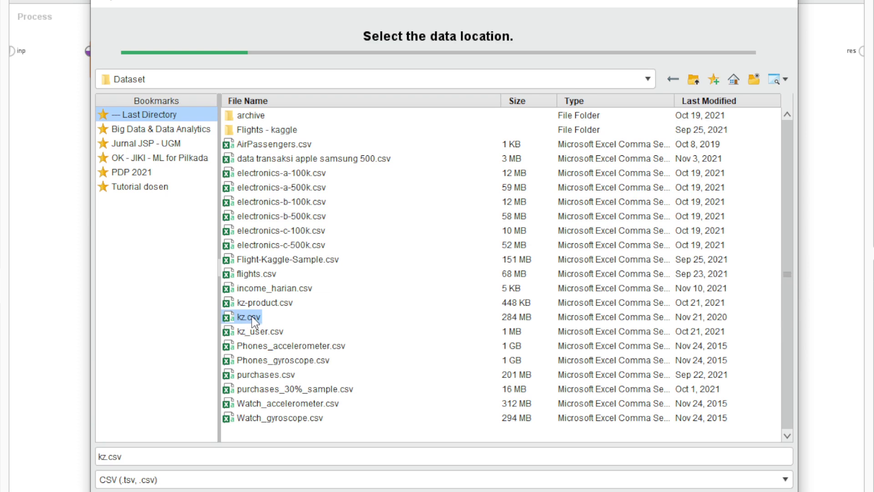
left_click(510, 320)
left_click(255, 318)
key("Return")
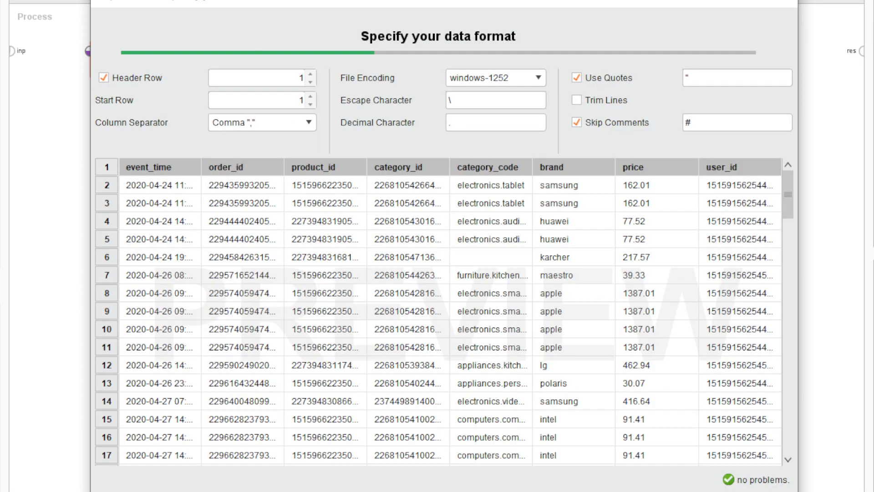
left_click_drag(433, 5, 419, 0)
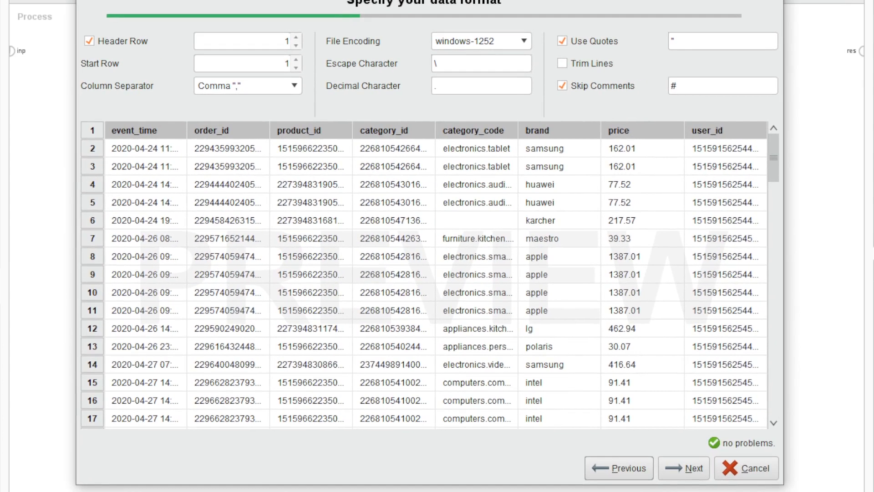
left_click(683, 470)
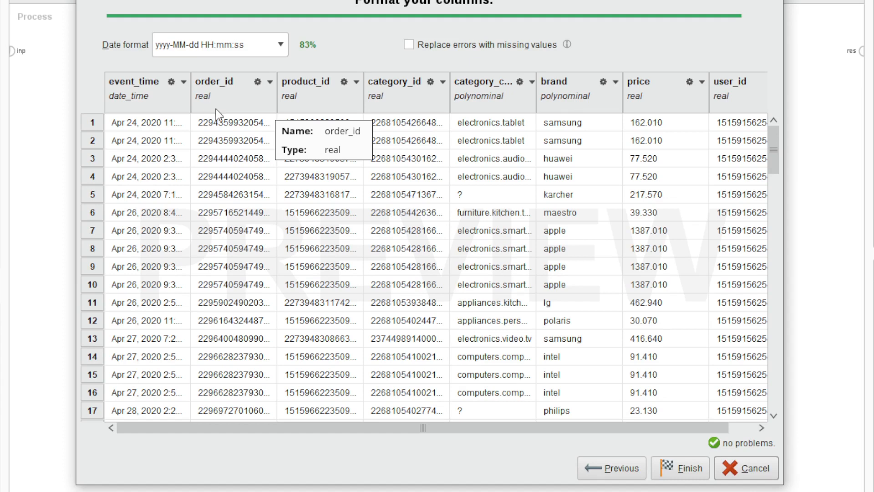
Step: Change the type of the order_id, product_id and category_id columns to polynominal
left_click(258, 82)
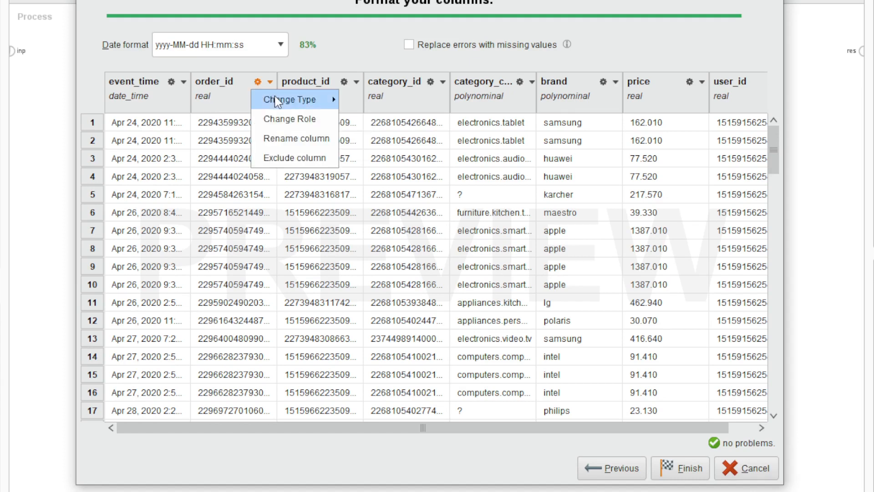
mouse_move(282, 100)
left_click(368, 101)
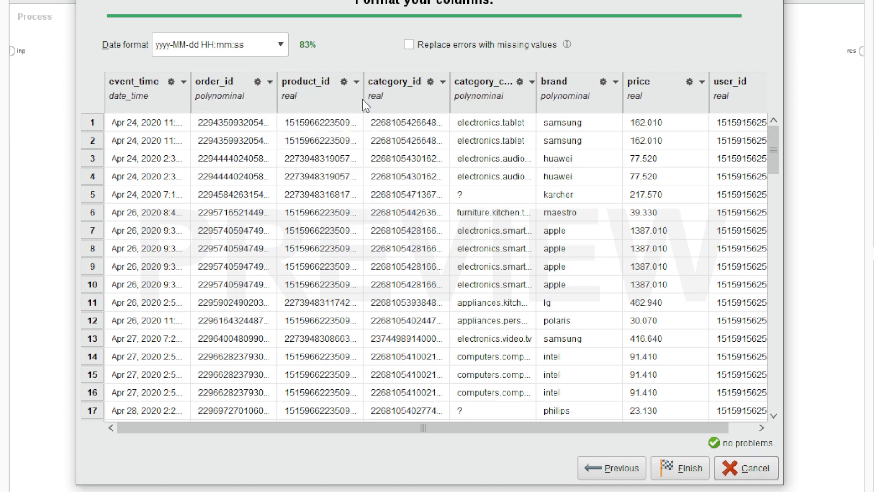
left_click(344, 82)
mouse_move(360, 97)
left_click(441, 94)
left_click(431, 81)
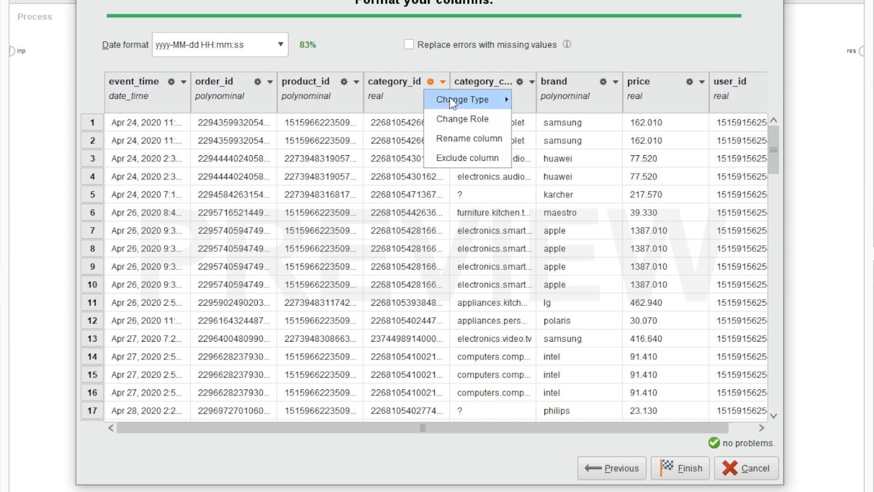
mouse_move(452, 103)
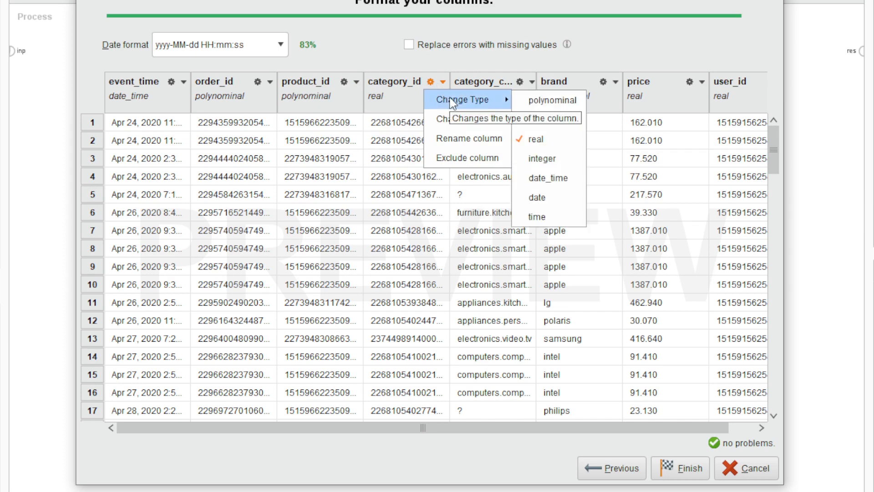
left_click(537, 100)
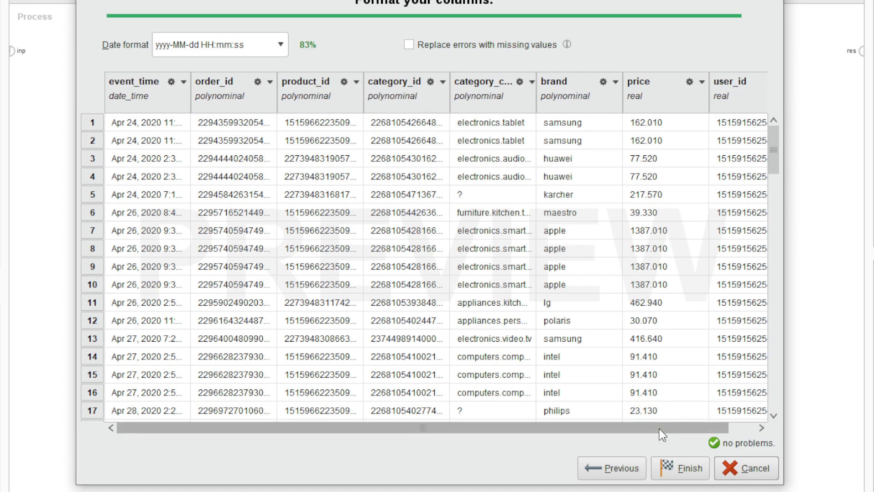
Step: Change the user_id column's type to polynominal and finish the import configuration
left_click_drag(659, 428, 698, 431)
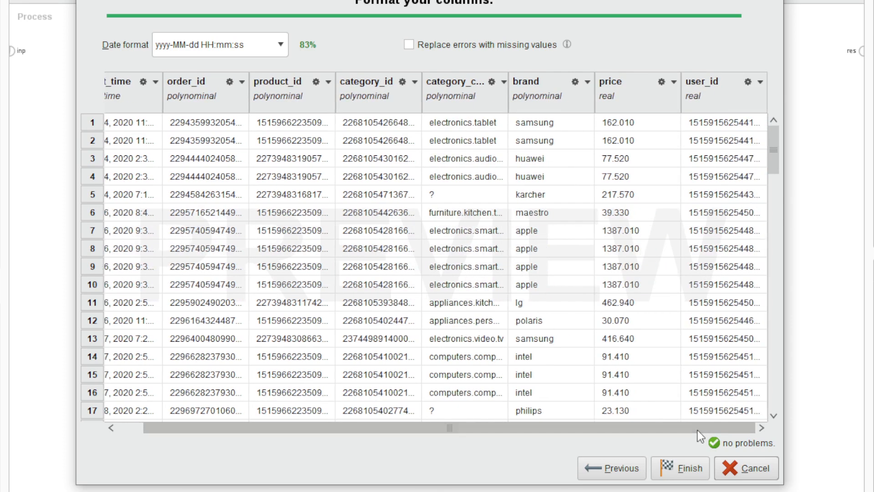
left_click(748, 82)
mouse_move(757, 99)
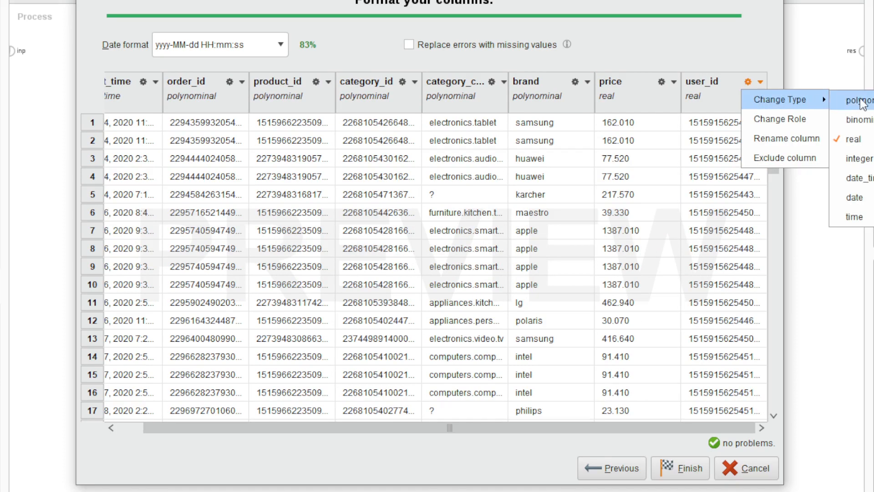
left_click(860, 100)
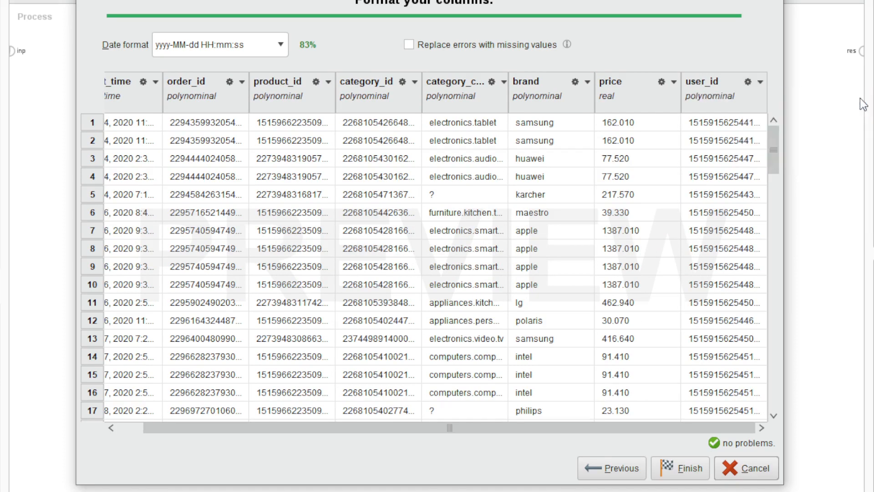
left_click(684, 472)
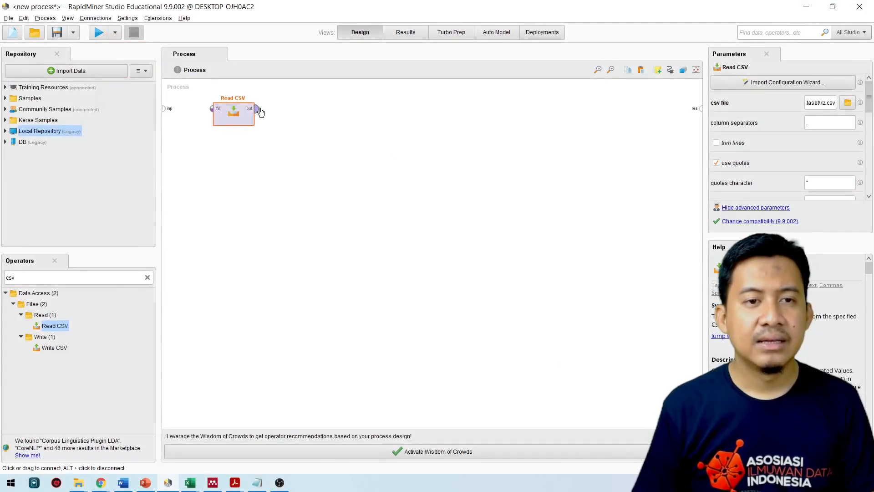
Step: Connect the Read CSV output to the process result port and run the process
left_click_drag(261, 111, 700, 108)
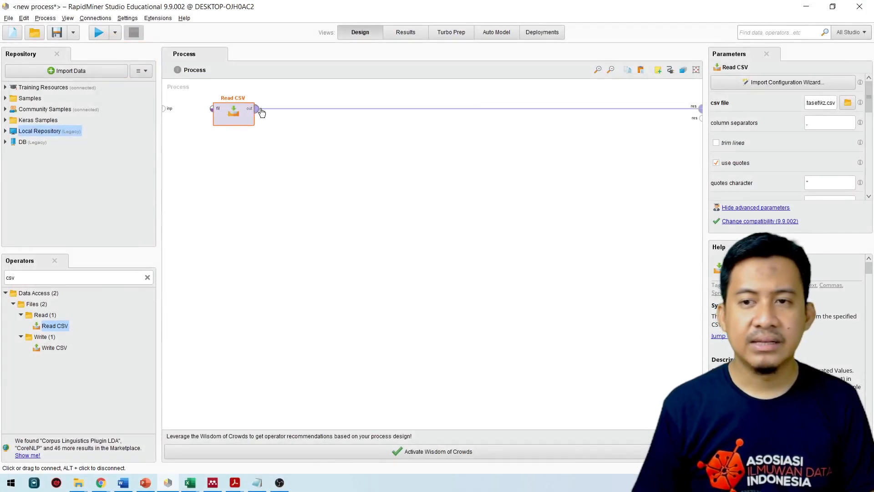
left_click(98, 36)
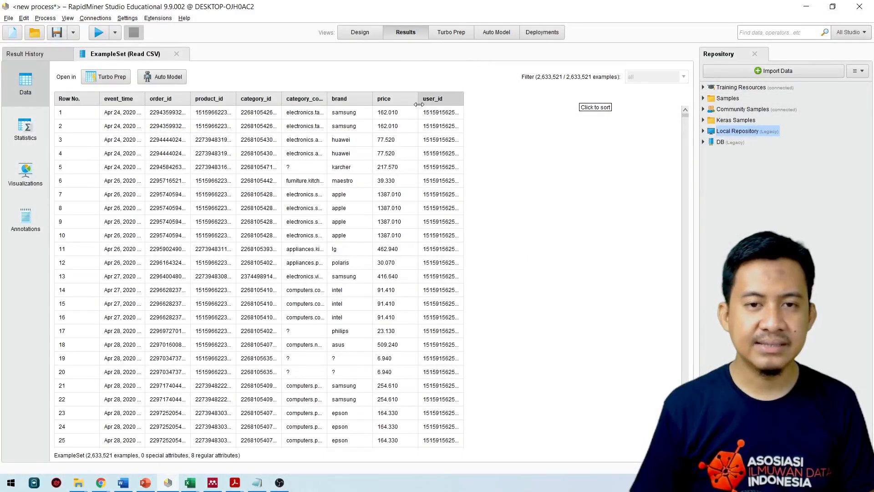
mouse_move(685, 116)
left_mouse_down()
mouse_move(683, 173)
mouse_move(689, 103)
left_mouse_up()
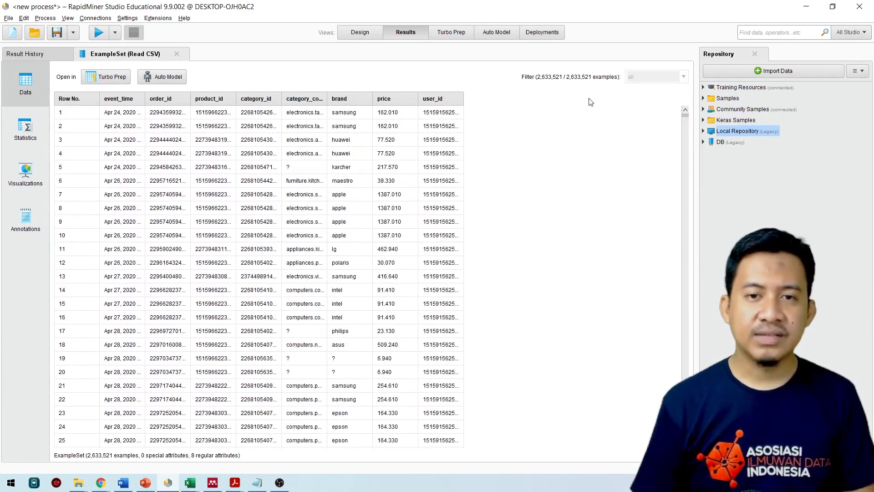
Step: Return to the process design, clear the operator search and examine the contents of the Local Repository's data folder
left_click(366, 32)
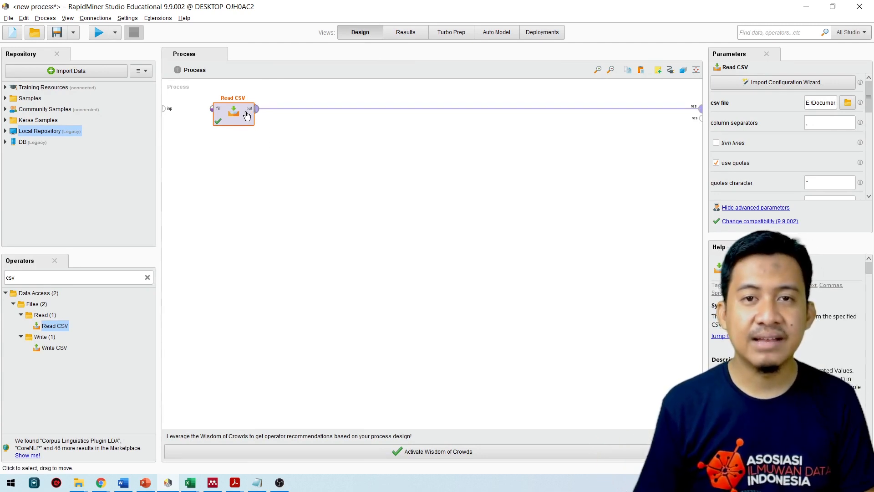
left_click(147, 277)
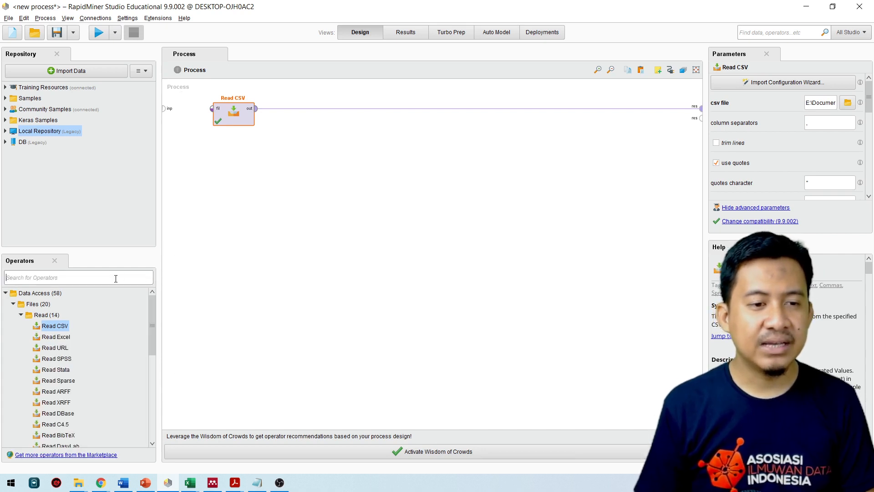
left_click(5, 131)
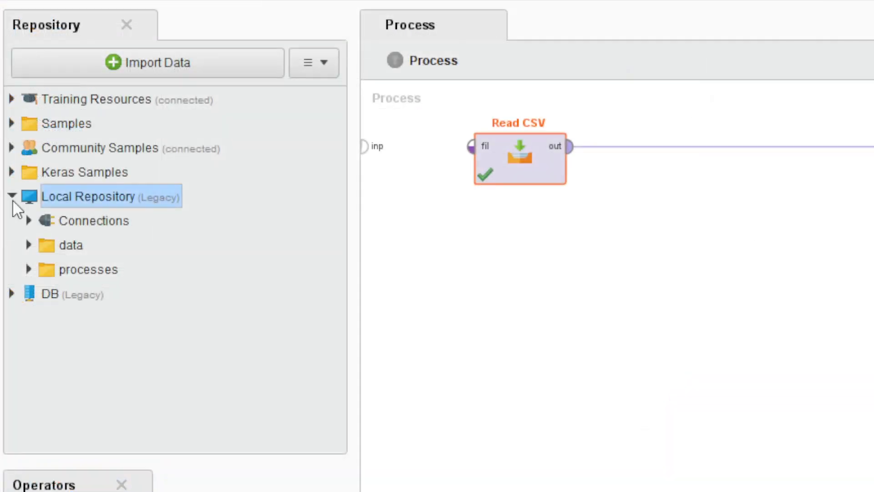
left_click(28, 244)
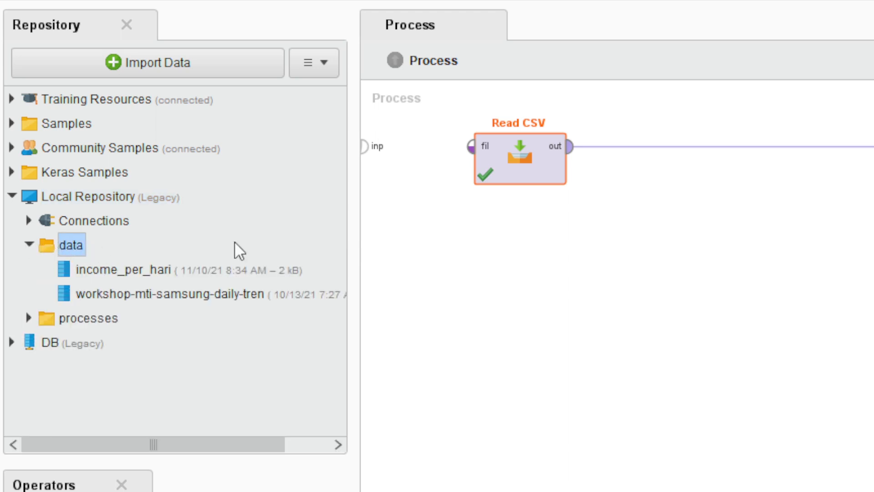
left_click(724, 271)
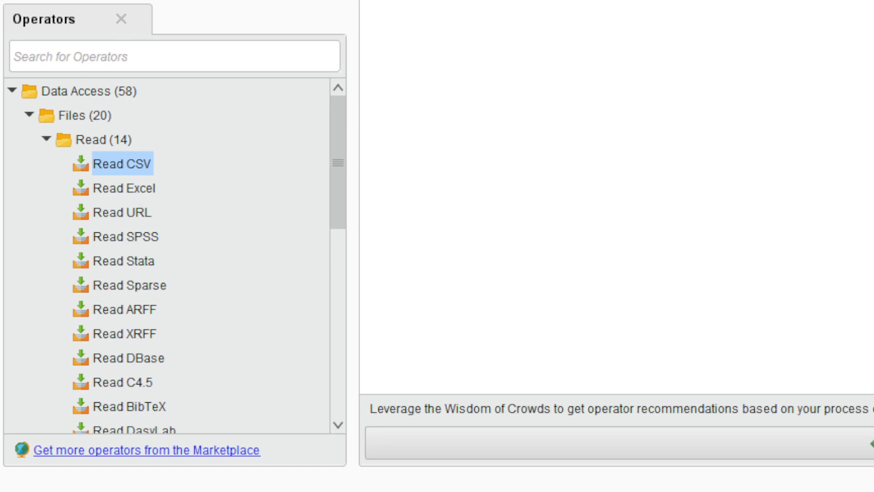
Step: Insert a Store operator after Read CSV and remove the connection from its output to the process result port
left_click(228, 55)
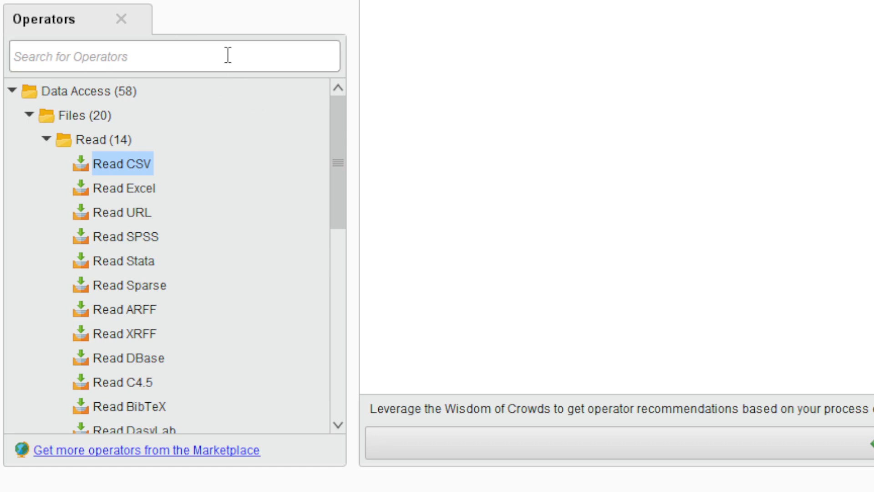
type("store")
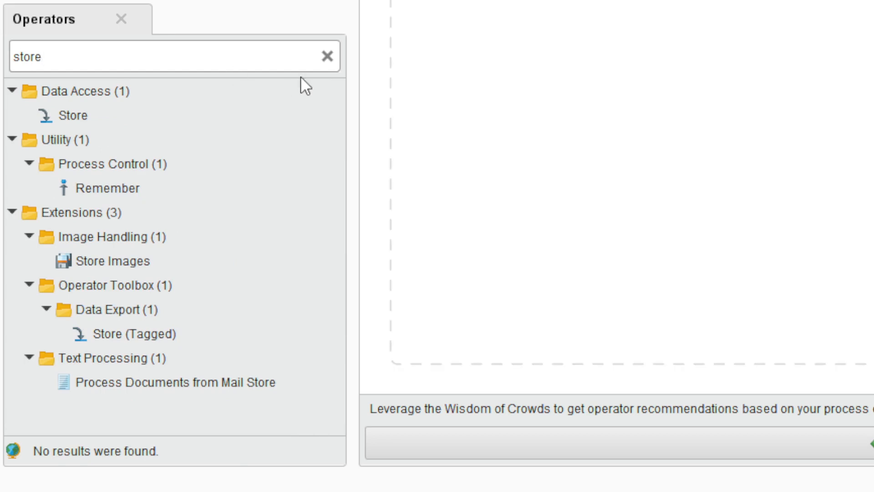
left_click(69, 118)
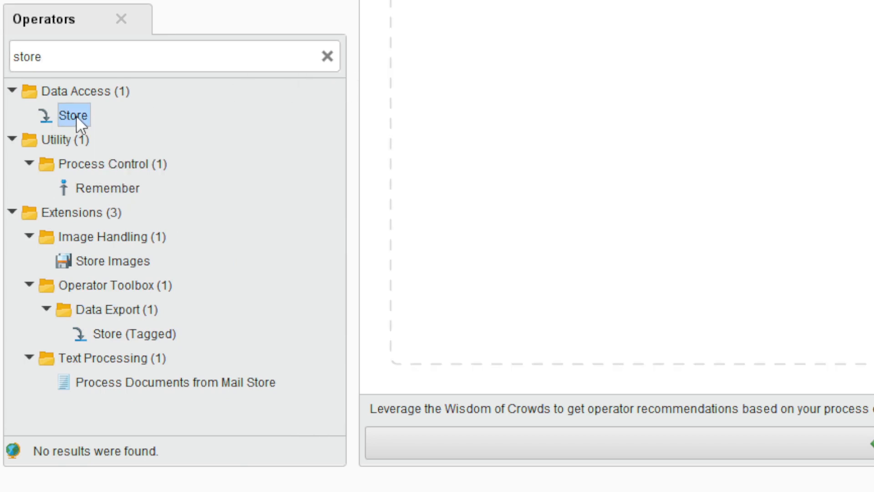
left_click_drag(75, 116, 322, 124)
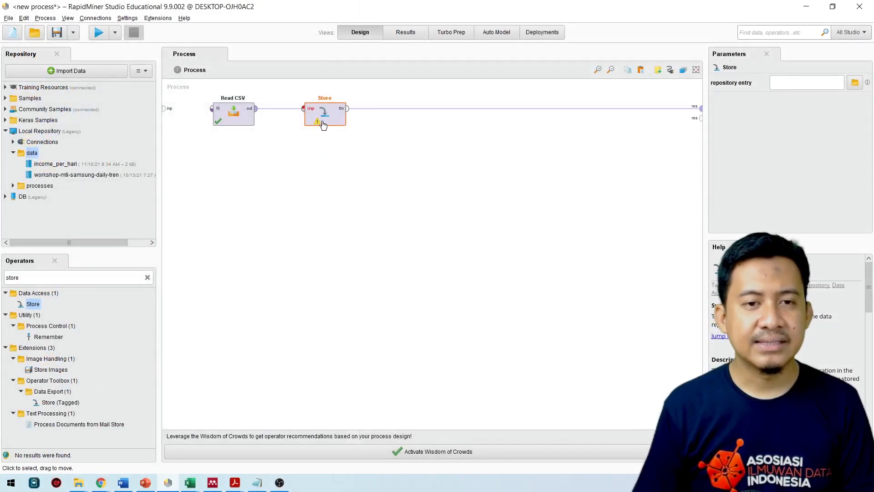
left_click(255, 115)
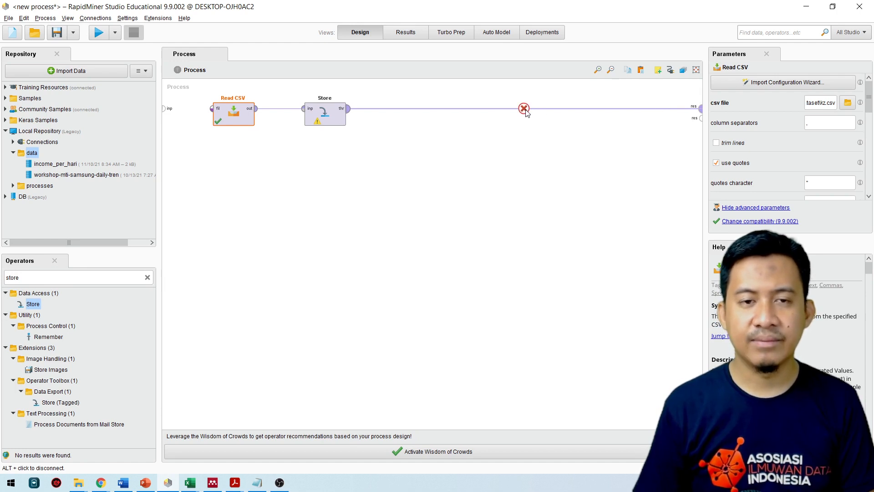
left_click(523, 109, "alt")
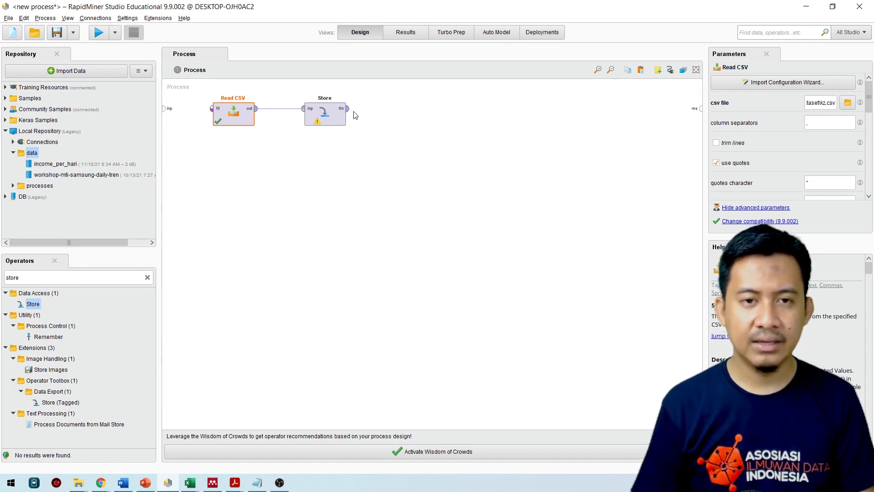
Step: Set the Store operator's repository entry to kz-kaggle in the Local Repository's data folder and run the process
left_click(328, 120)
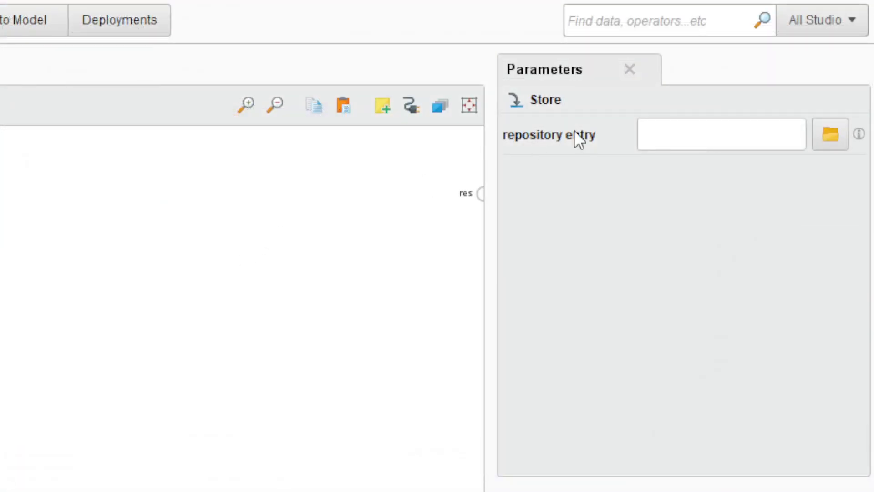
left_click(829, 133)
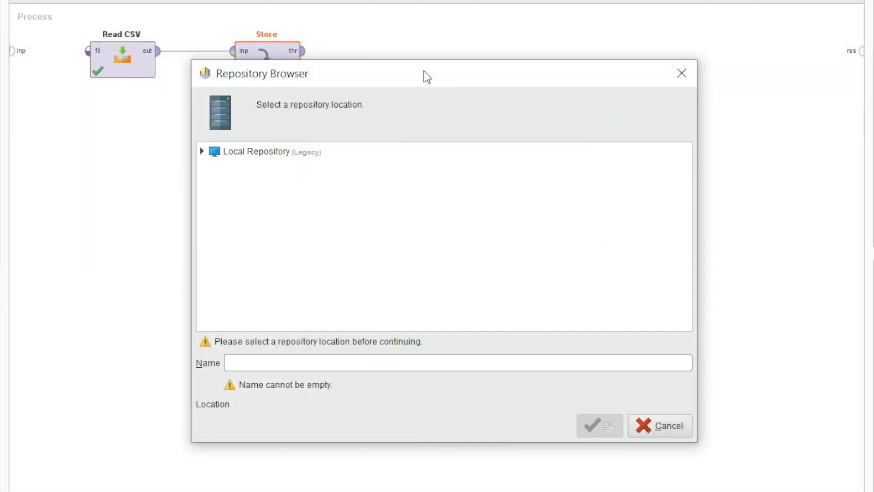
left_click(203, 150)
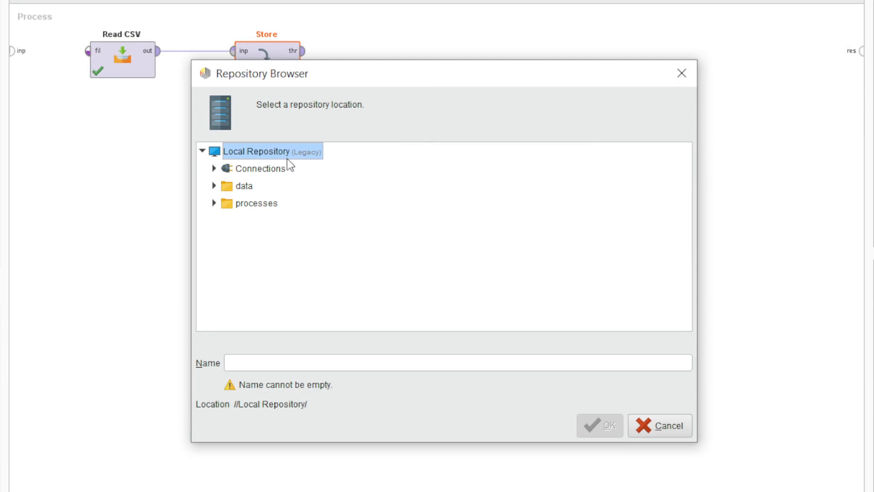
left_click(214, 185)
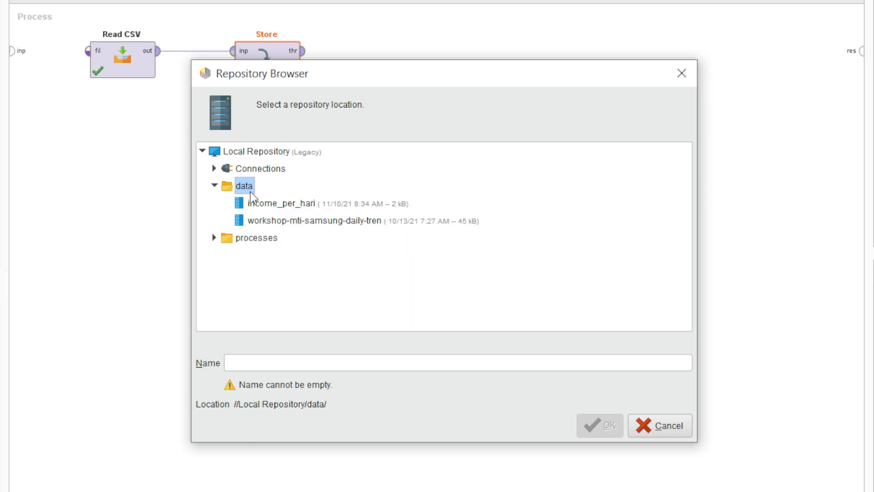
left_click(270, 359)
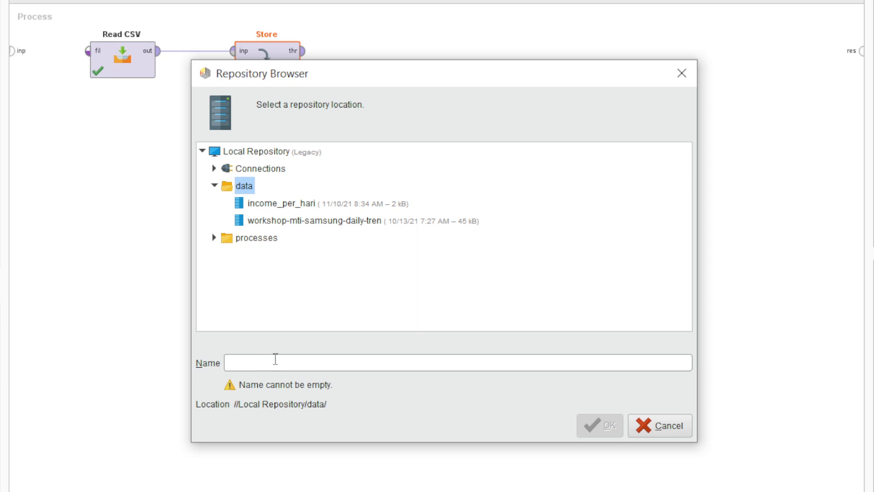
type("kz-")
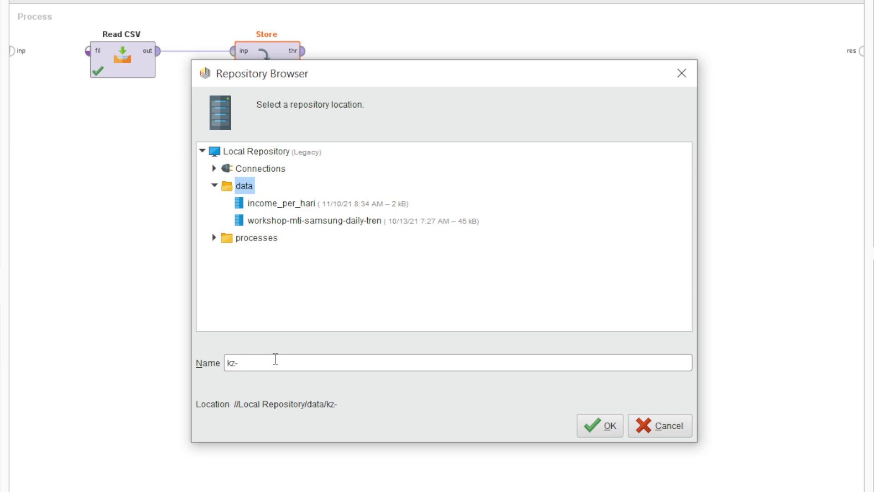
type("kaggle")
left_click_drag(275, 359, 217, 365)
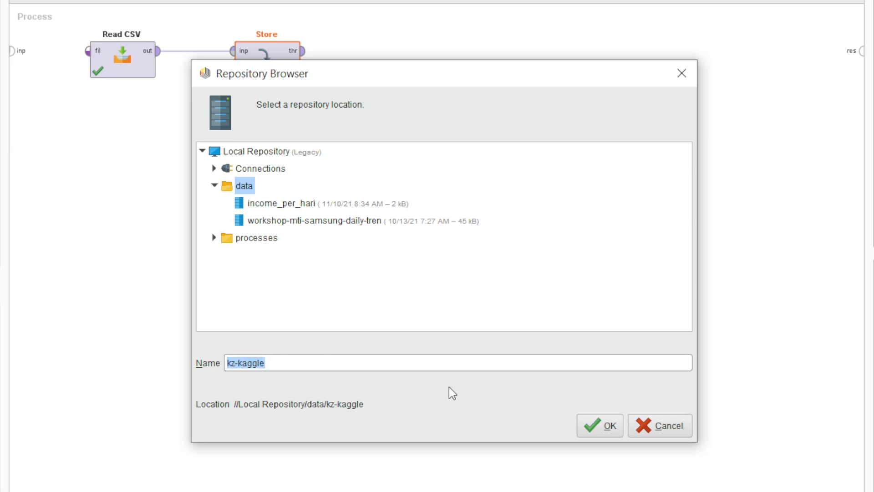
left_click(601, 426)
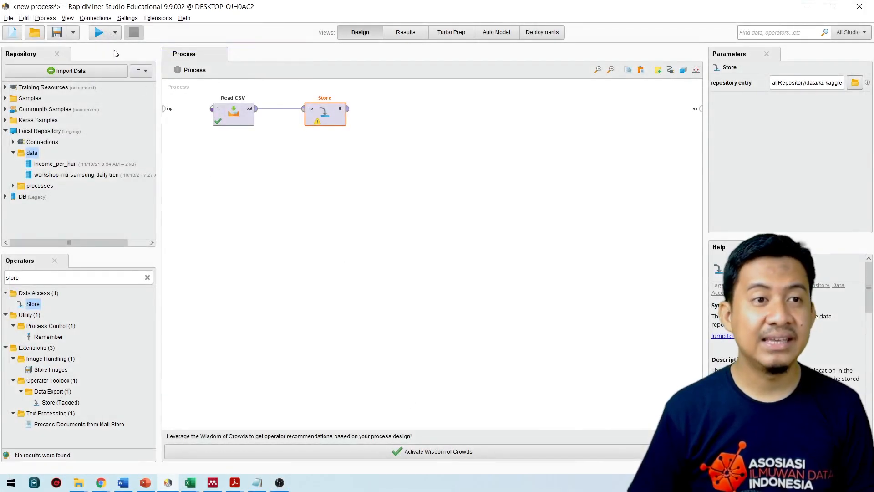
left_click(101, 34)
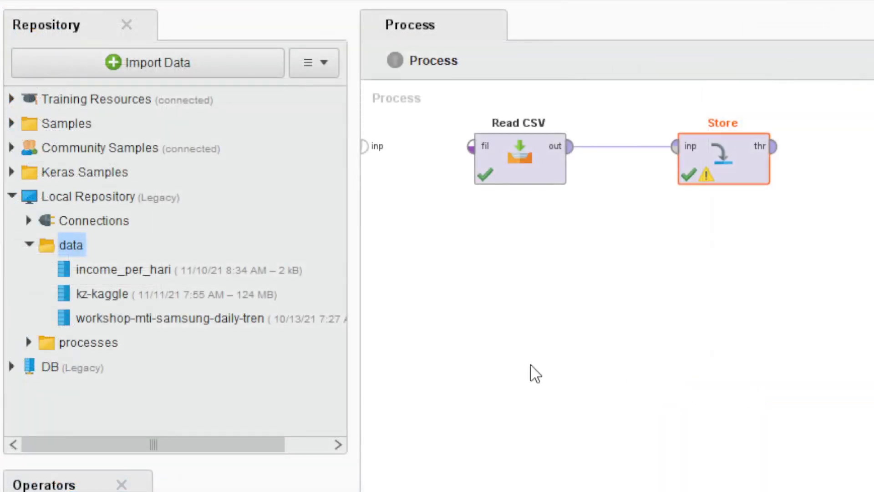
Step: Add the stored kz-kaggle dataset from the Local Repository to the process and delete the Read CSV and Store operators
left_click(69, 197)
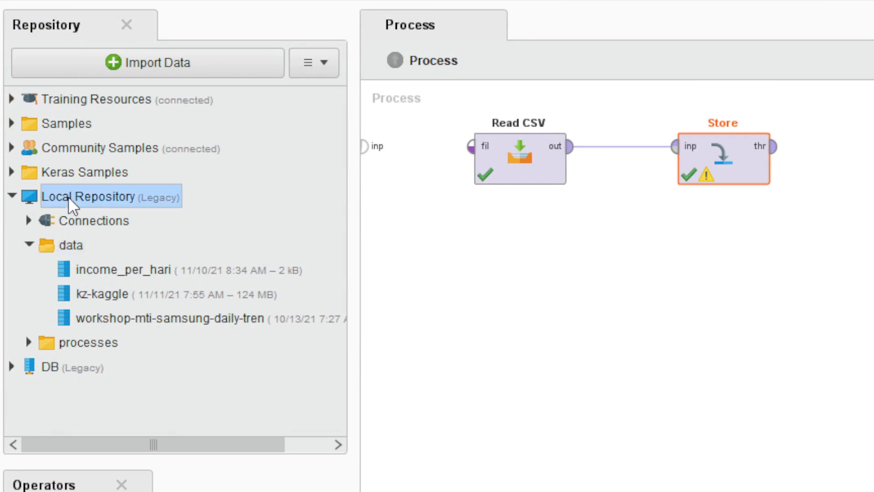
left_click(77, 243)
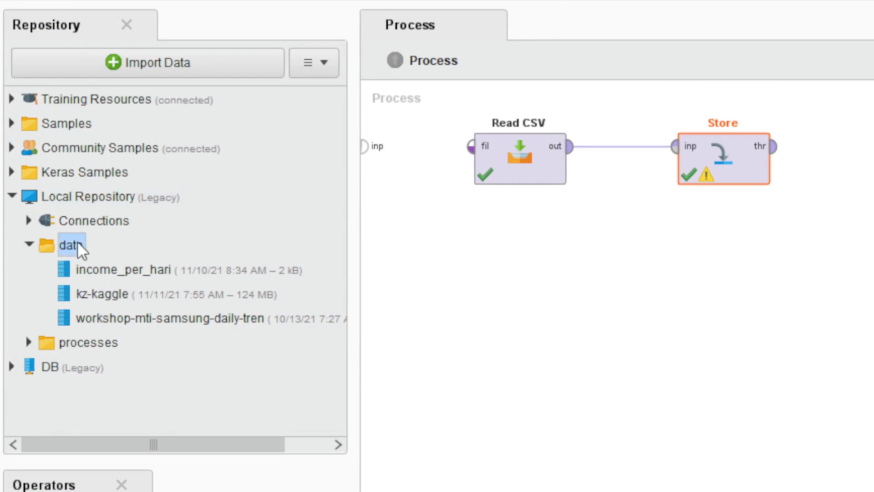
left_click(105, 296)
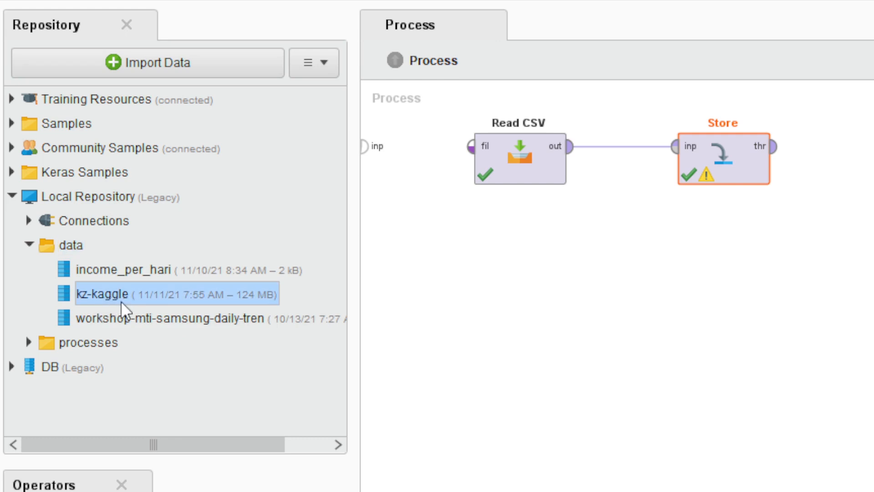
mouse_move(121, 300)
left_click_drag(124, 294, 484, 282)
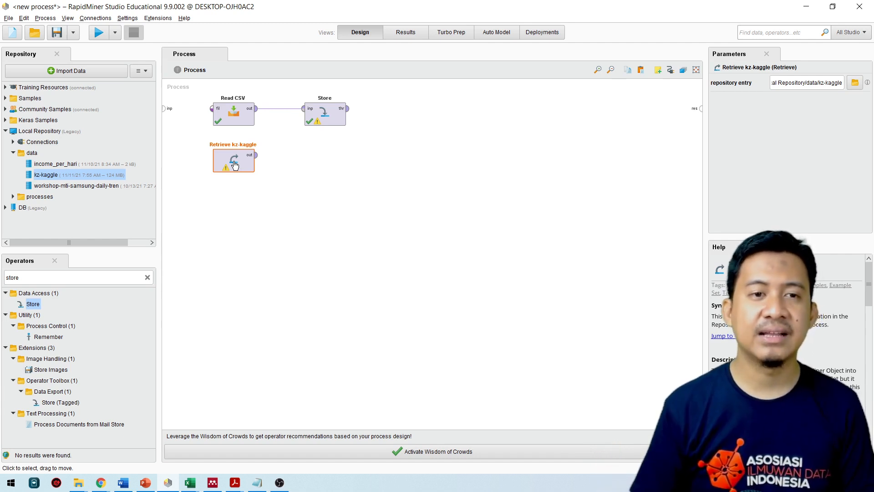
left_click_drag(369, 137, 183, 86)
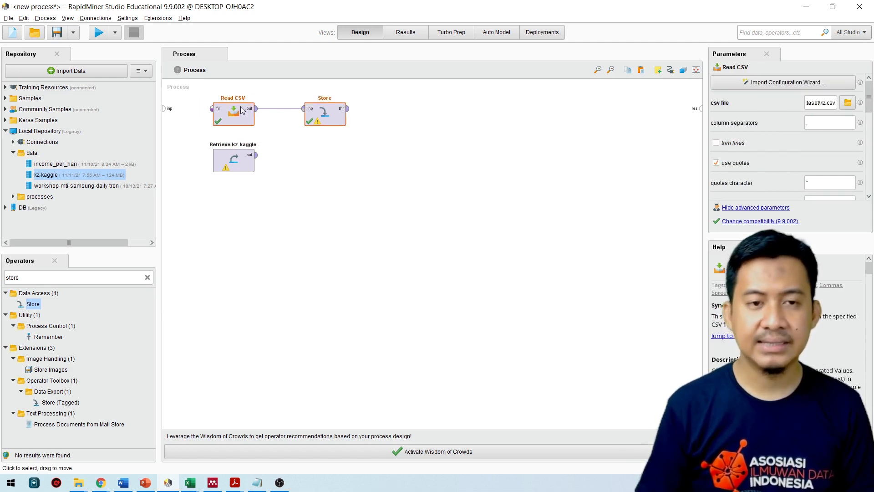
key("Delete")
Step: Connect the Retrieve kz-kaggle output to the process result port and run the process
left_click_drag(229, 169, 700, 108)
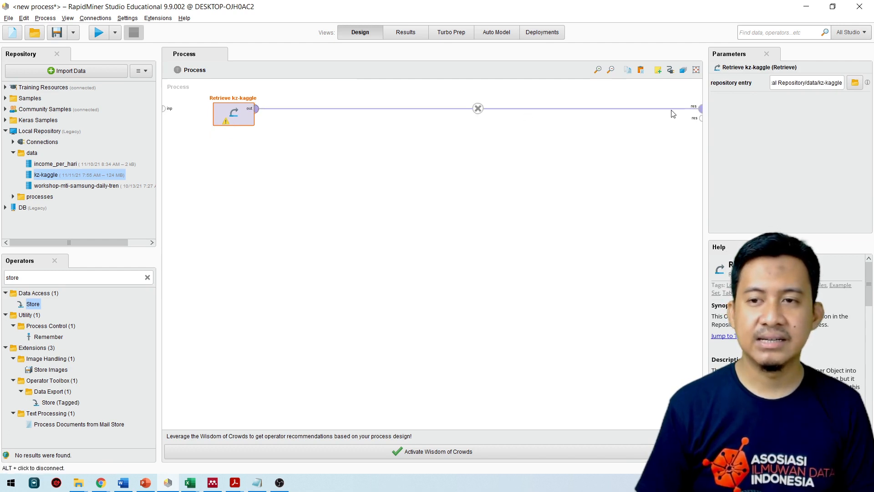
left_click(99, 32)
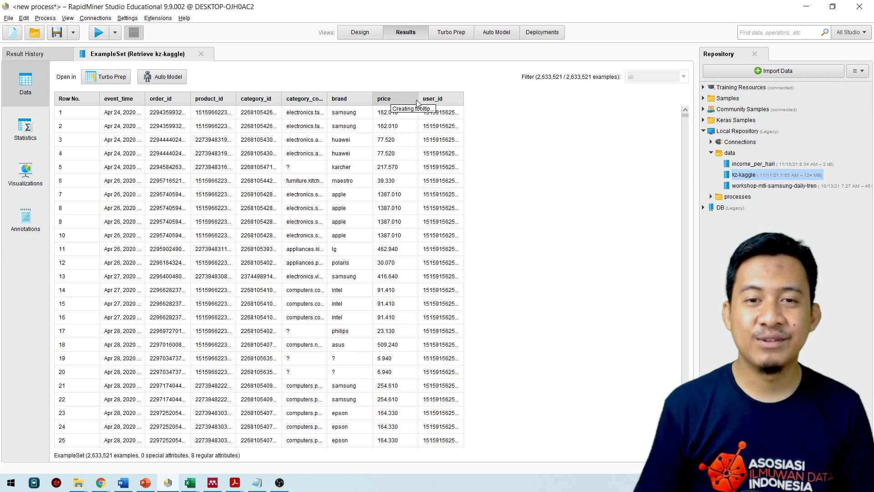
Step: Widen the price, brand and category_code columns in the results table
left_click_drag(418, 100, 444, 100)
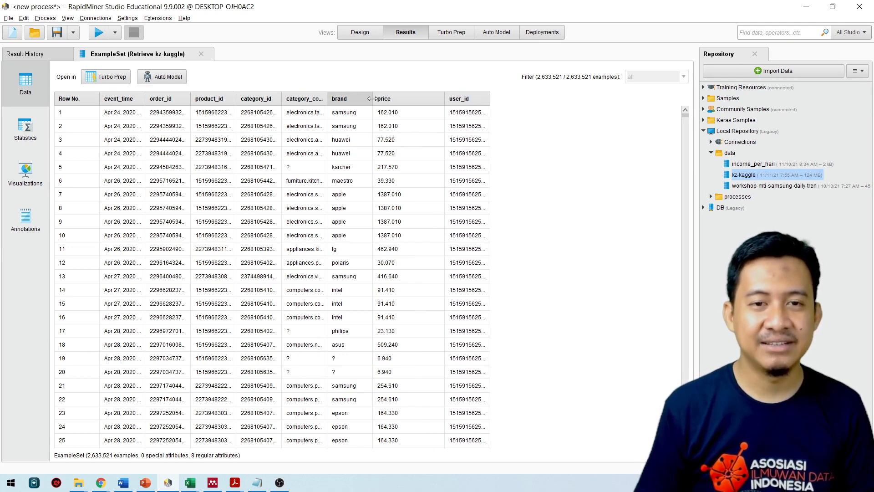
left_click_drag(372, 100, 410, 100)
left_click_drag(326, 100, 377, 100)
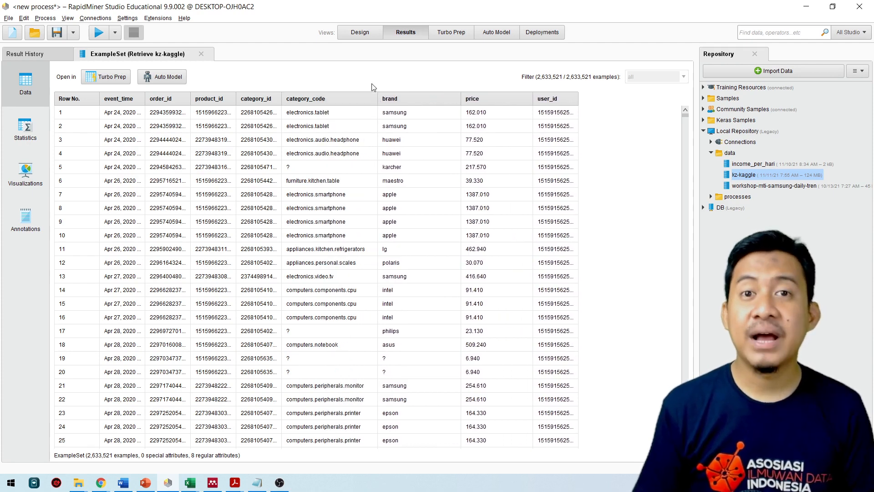
Step: Return to the process design, search the operators for "aggregate" and place the Aggregate operator after Retrieve kz-kaggle
left_click(362, 32)
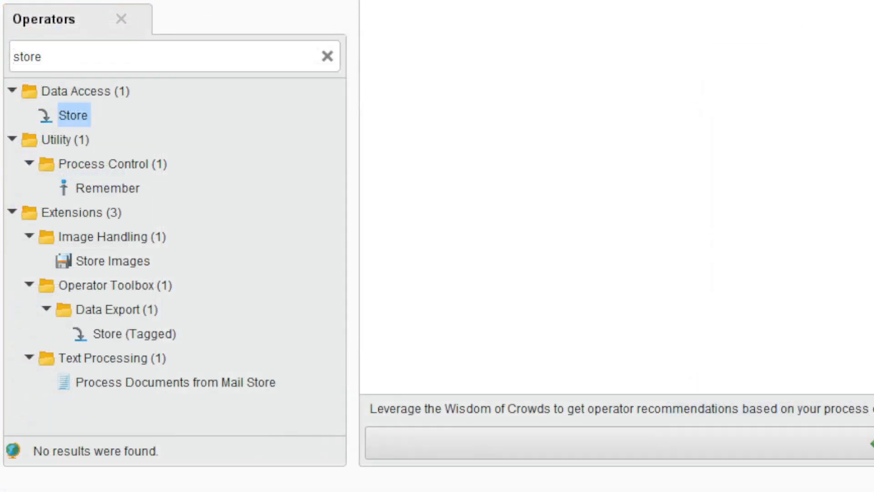
left_click(327, 57)
left_click(279, 59)
type("a")
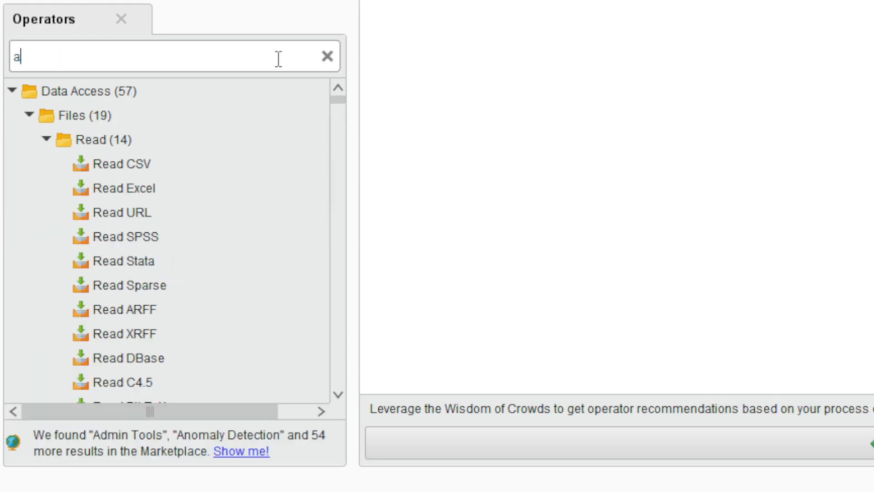
type("ggregate")
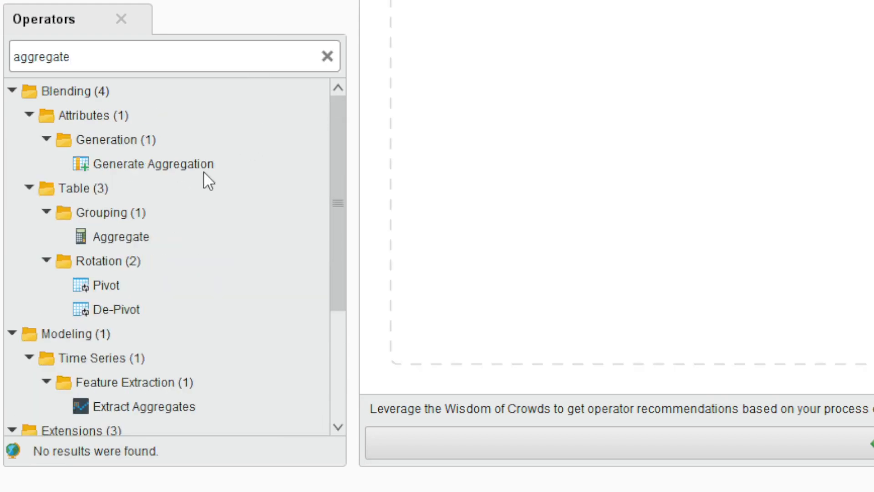
left_click(67, 91)
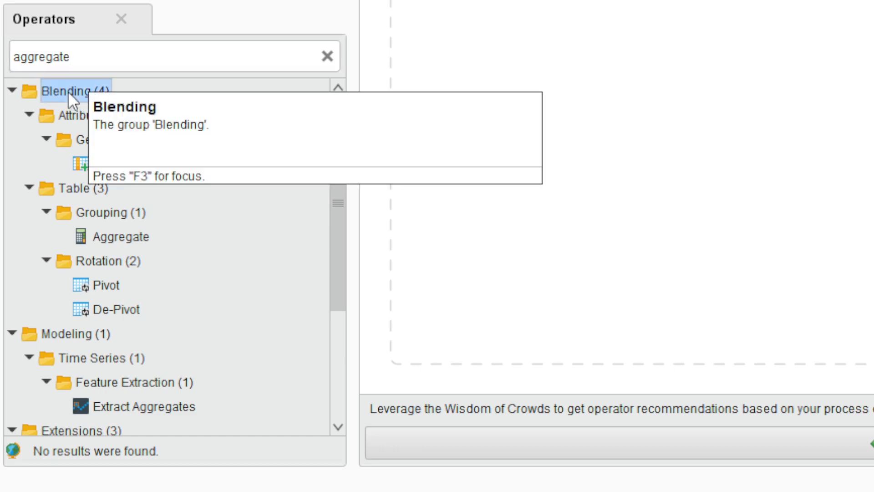
left_click(78, 187)
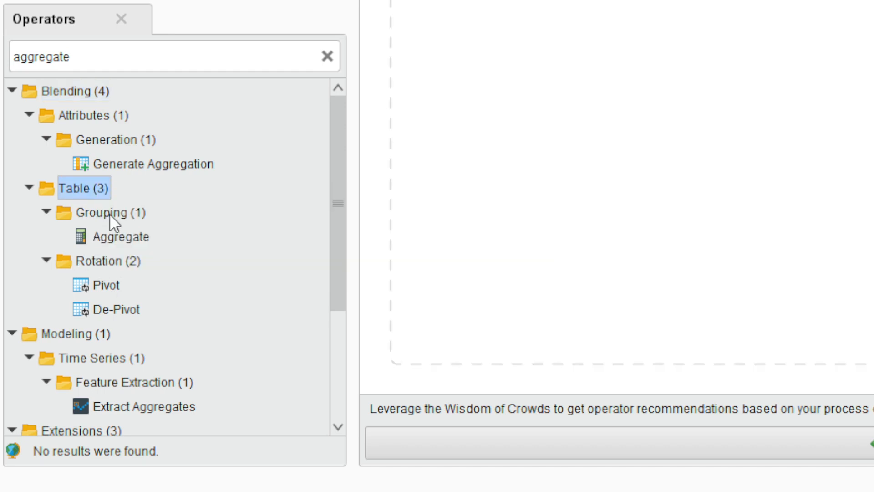
left_click(119, 213)
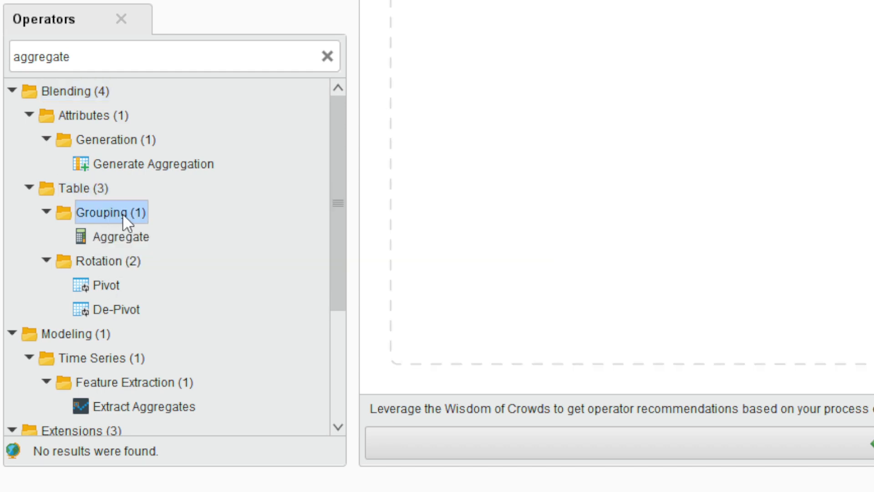
left_click(134, 237)
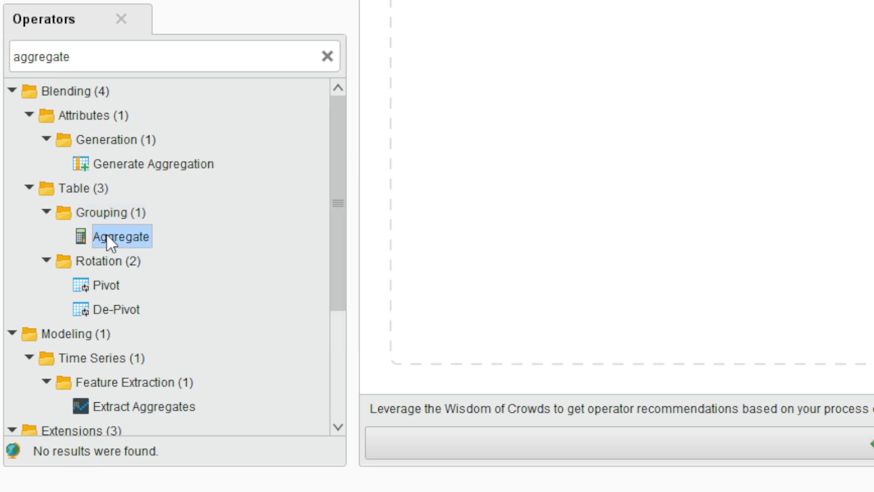
left_click_drag(108, 235, 319, 121)
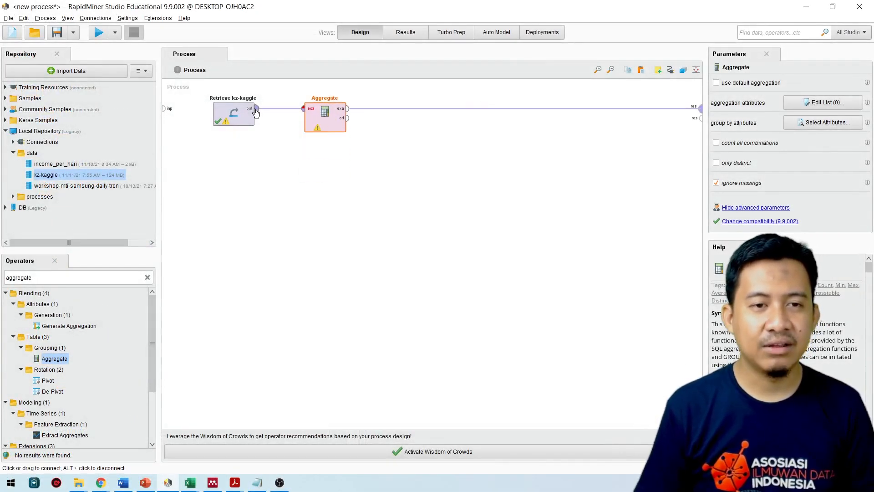
Step: Connect the Retrieve kz-kaggle output to the Aggregate operator's example set input and select Aggregate
left_click(255, 113)
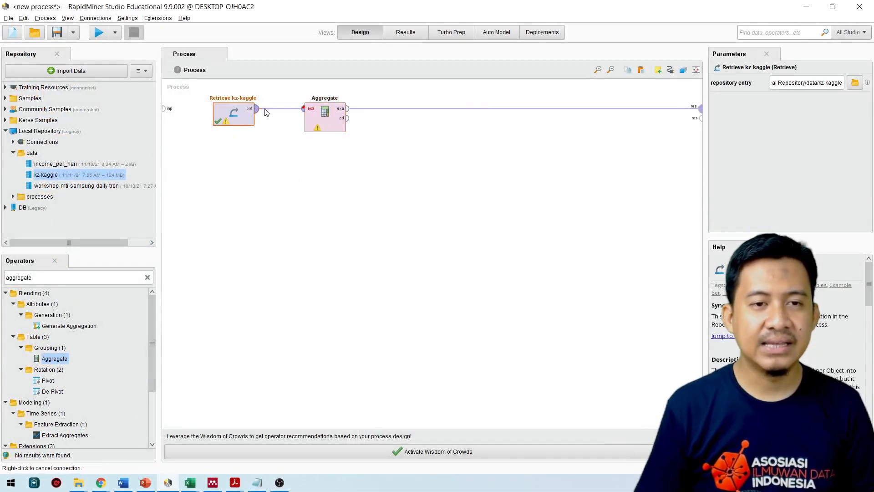
left_click(304, 114)
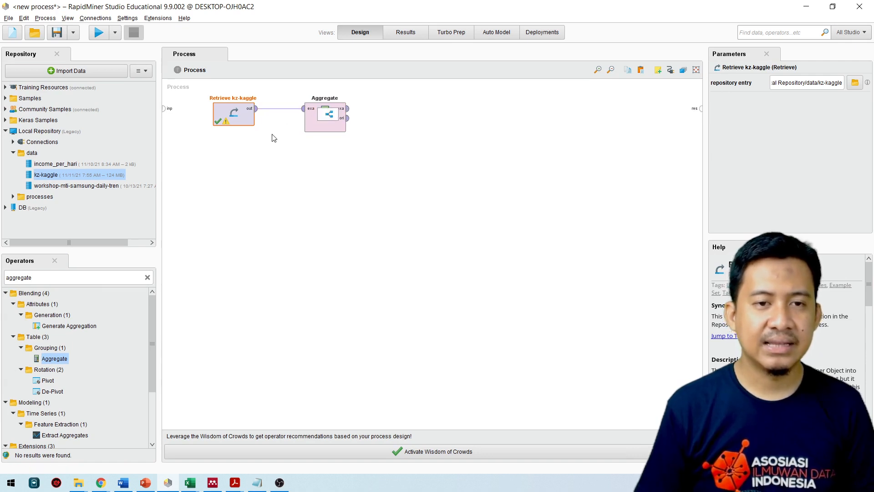
left_click(325, 133)
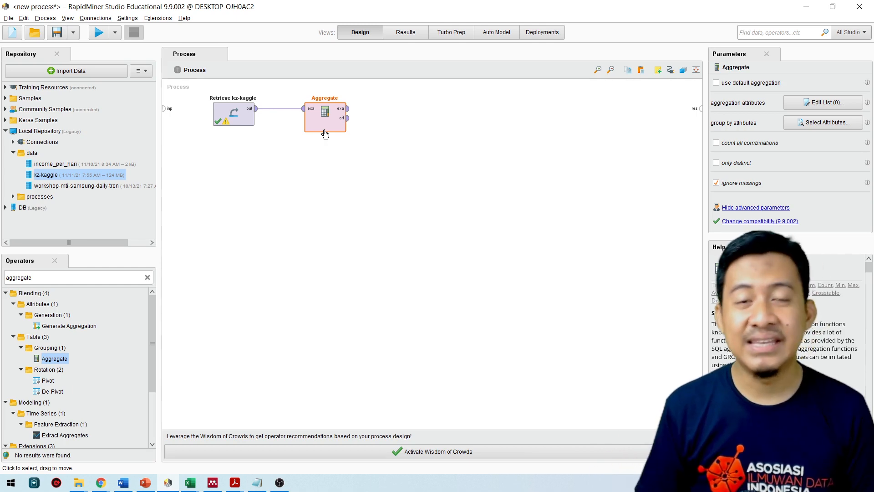
Step: Examine the values of the price column in the kz-kaggle results table
left_click(407, 32)
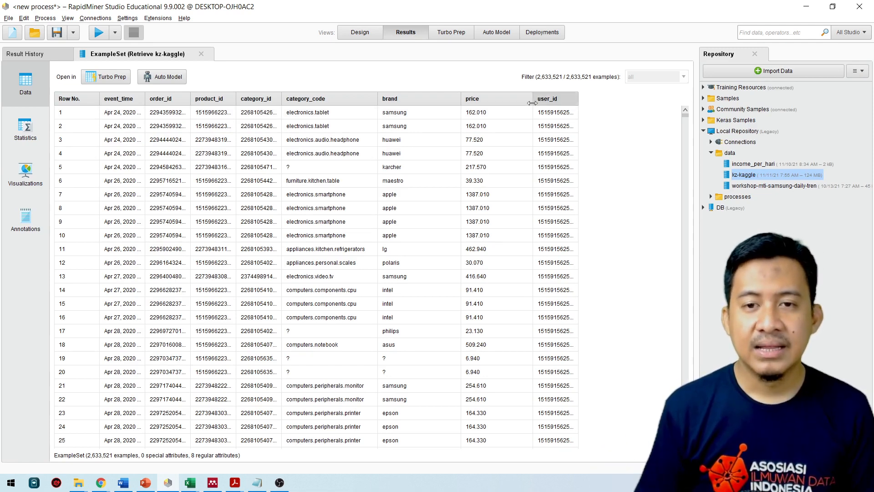
left_click_drag(513, 114, 499, 263)
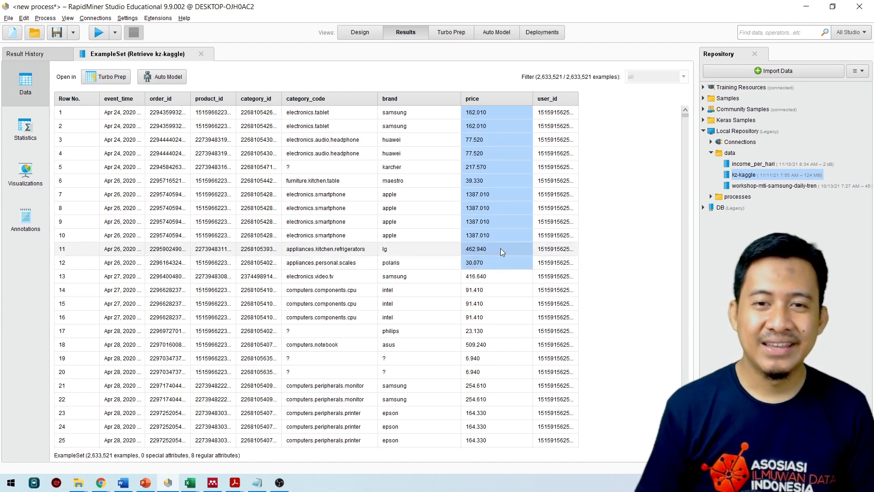
left_click(494, 113)
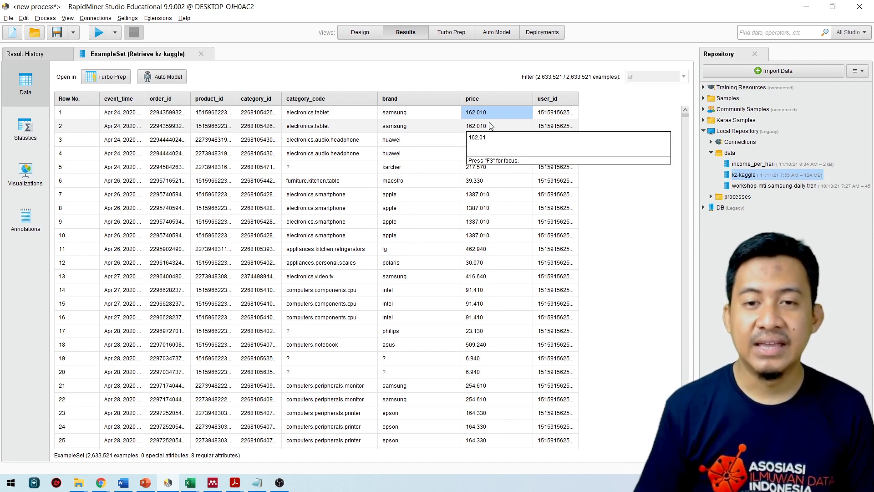
left_click_drag(492, 112, 497, 324)
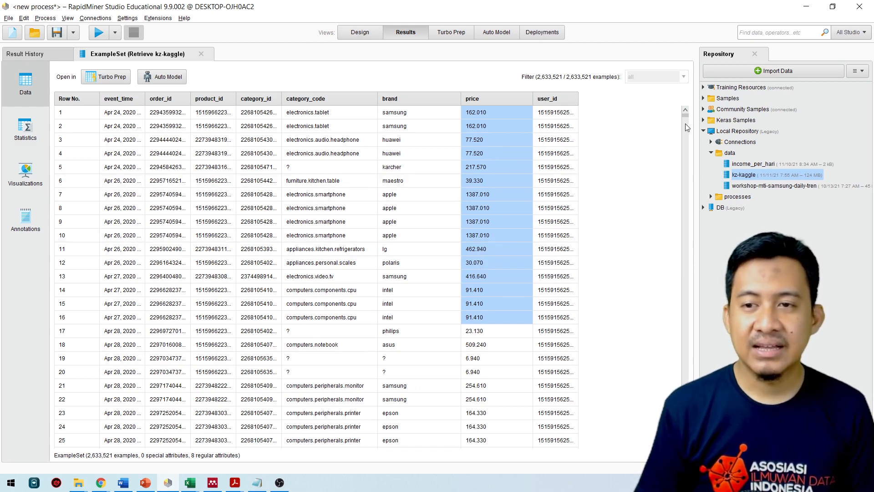
Step: Return to the process design, open the Aggregate operator's aggregation attributes list and choose price as the aggregation attribute
left_click(362, 34)
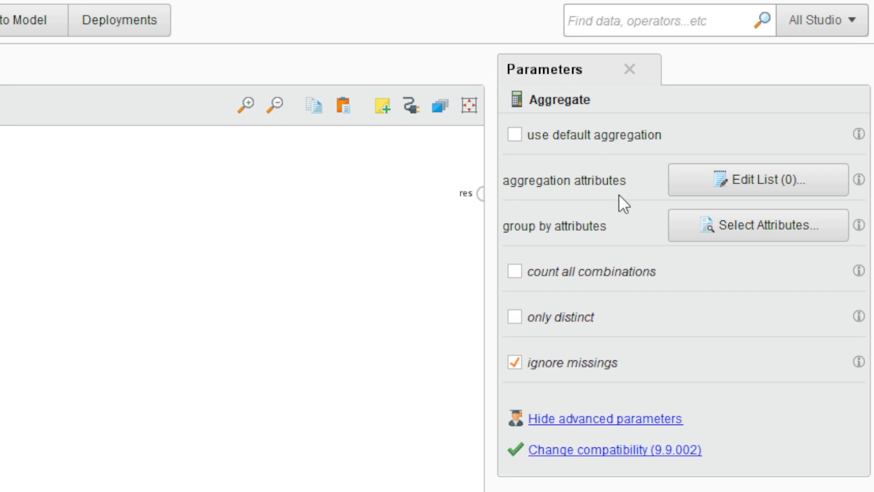
left_click(793, 185)
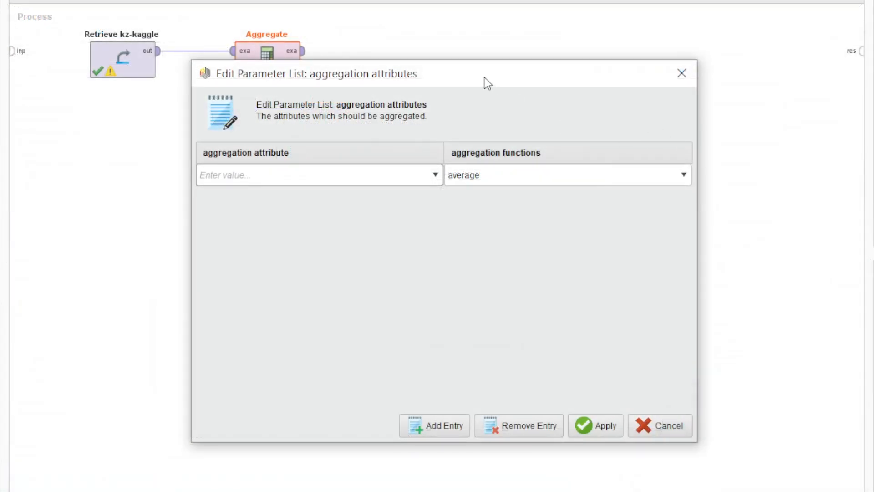
left_click_drag(485, 77, 481, 74)
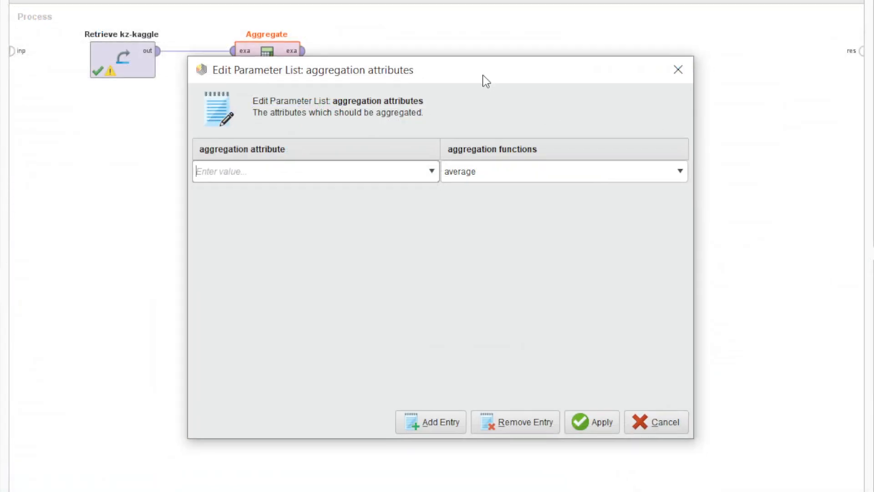
left_click(432, 172)
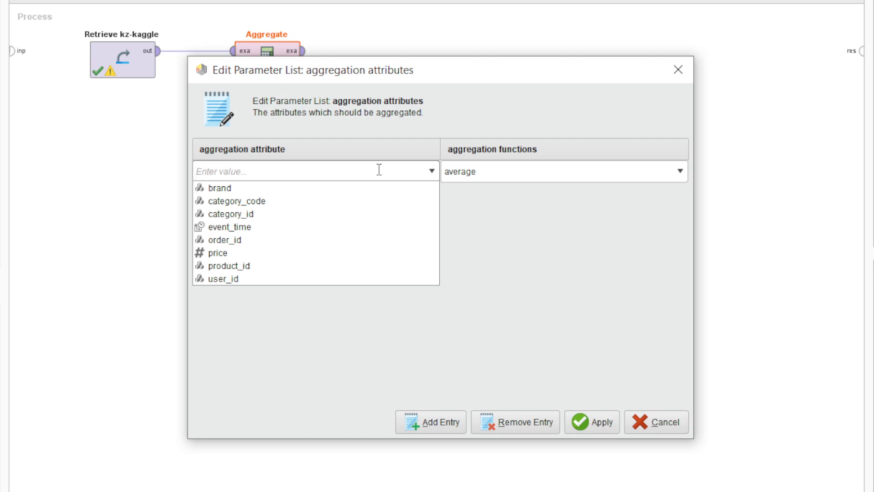
left_click(225, 254)
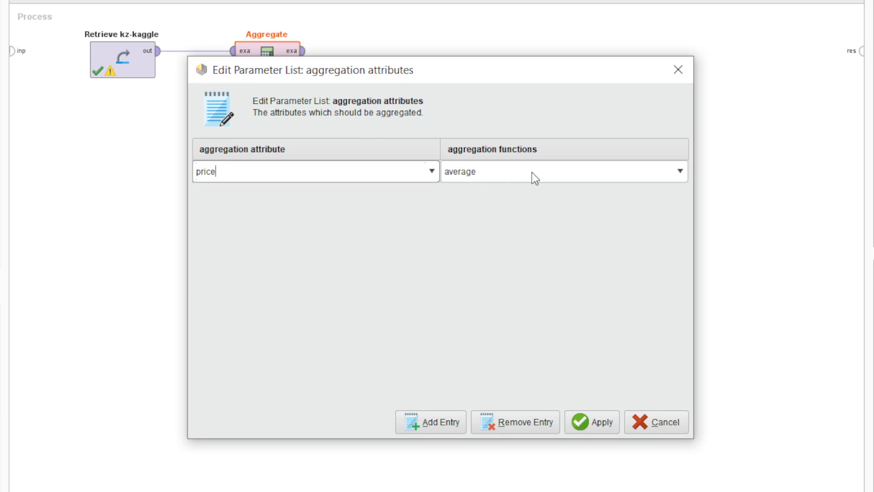
Step: Set the aggregation function for price to sum and apply the parameter list
left_click(680, 172)
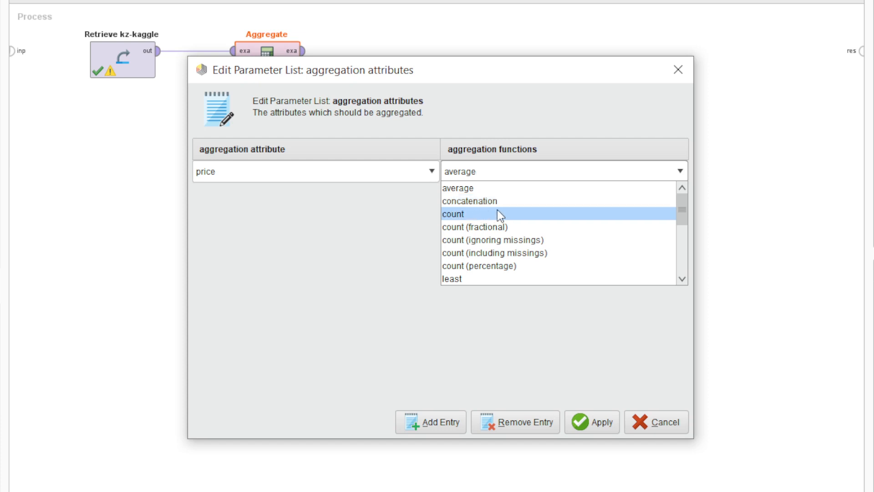
left_click_drag(682, 209, 679, 239)
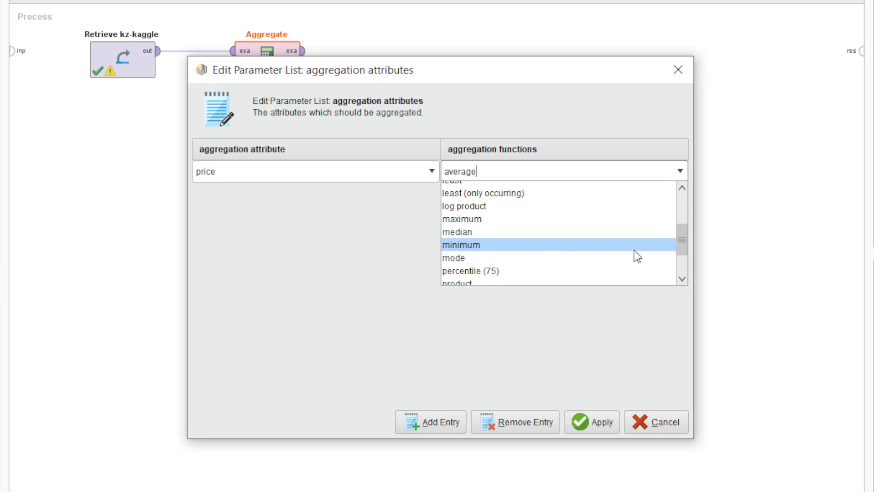
left_click_drag(681, 242, 676, 266)
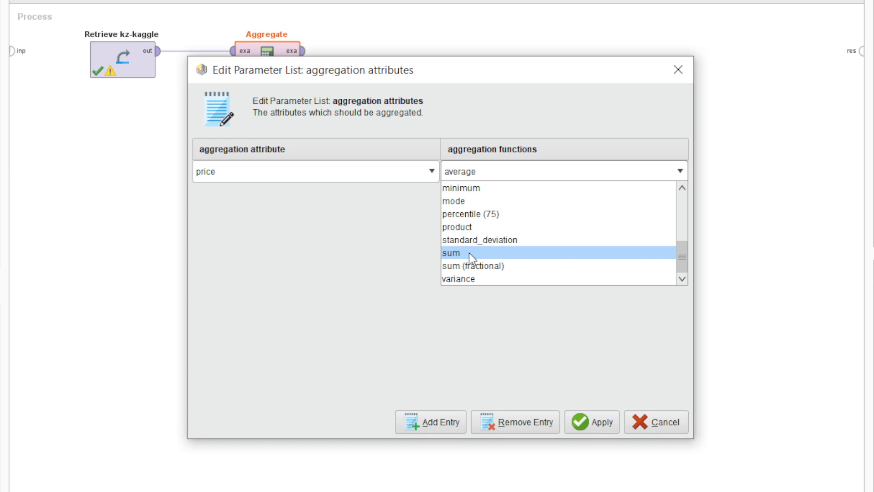
left_click(457, 253)
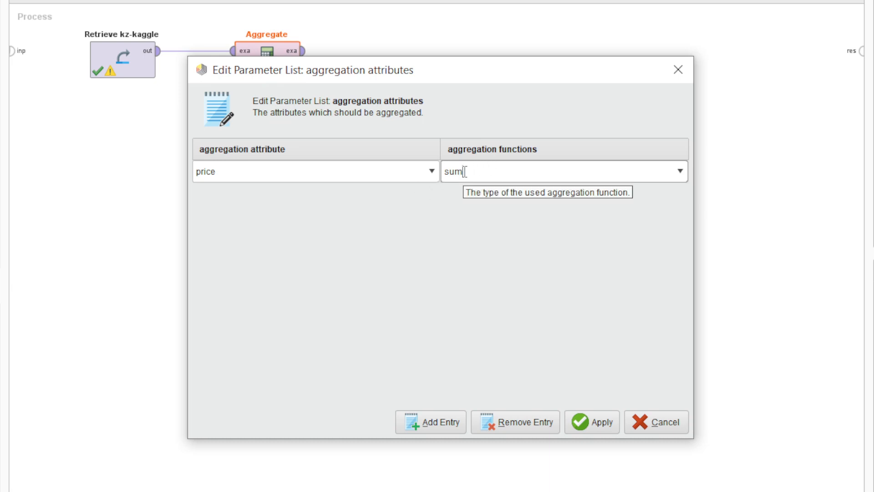
left_click(602, 426)
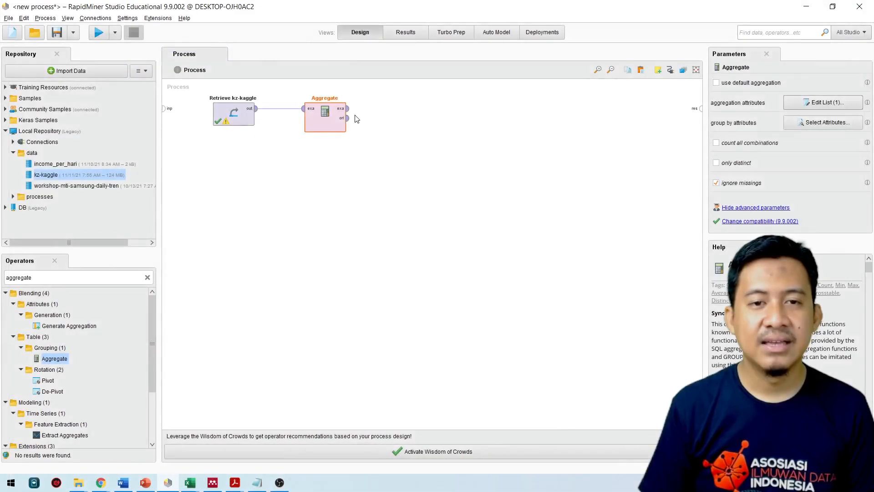
Step: Connect the Aggregate operator's example set output to the process result and run the process to view the full sum(price) value
left_click(302, 51)
left_click(700, 108)
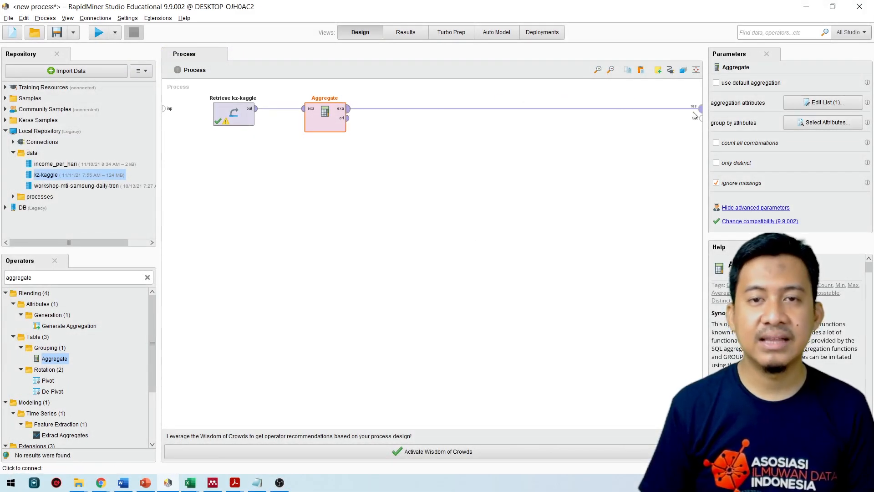
left_click(99, 32)
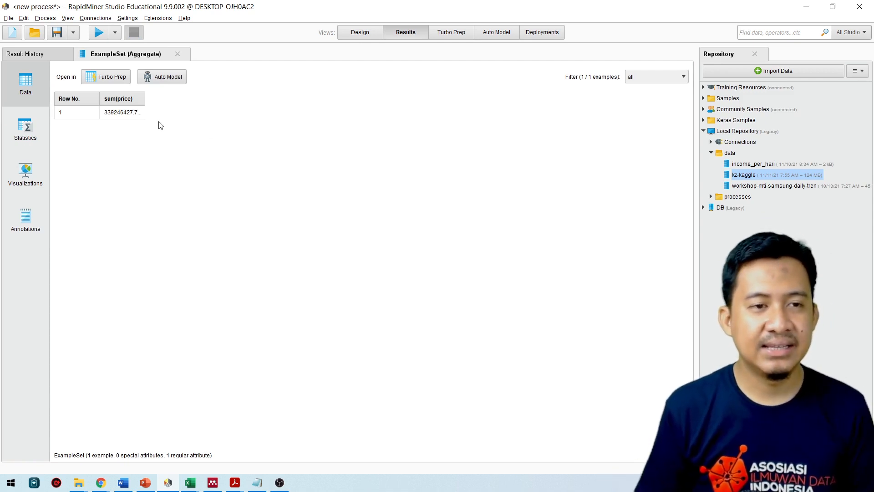
left_click_drag(145, 99, 166, 99)
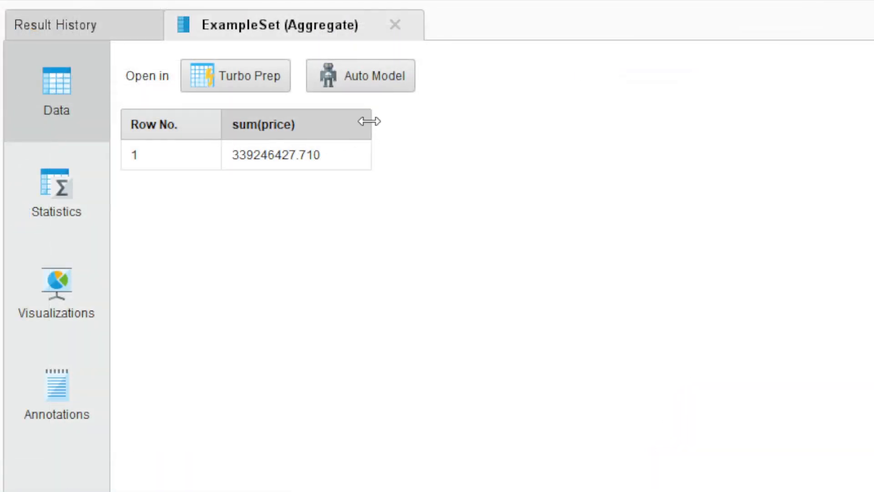
mouse_move(368, 121)
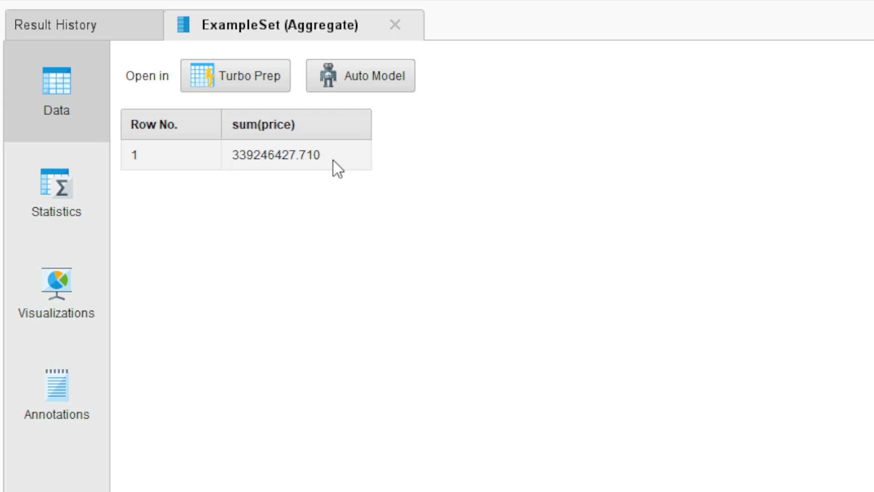
Step: Return to the process design, connect Aggregate's original output to a second result port and run the process again
left_click(813, 1)
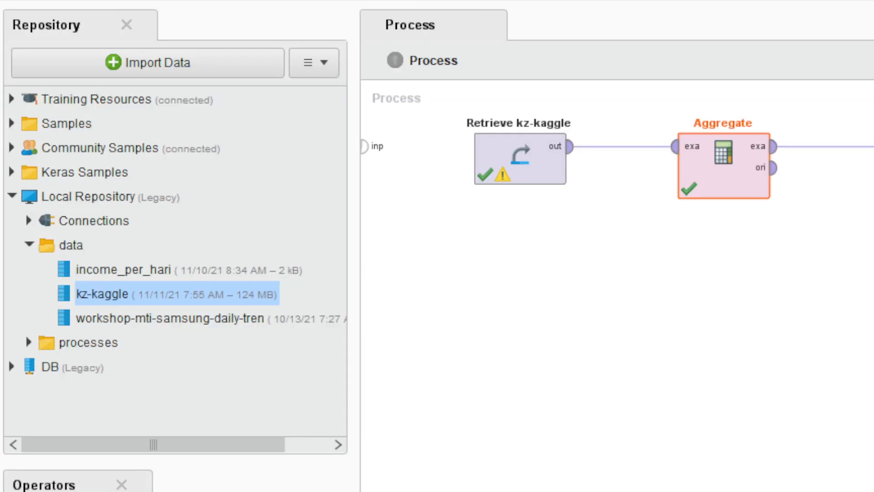
double_click(775, 169)
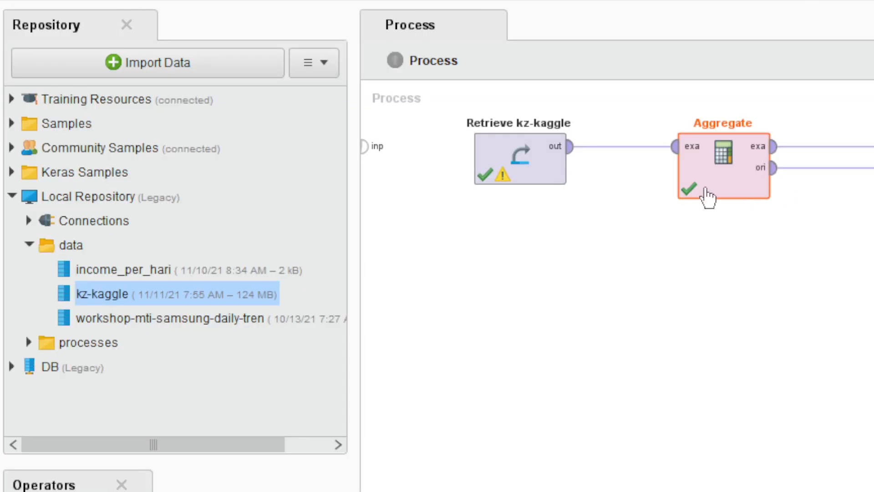
left_click(172, 1)
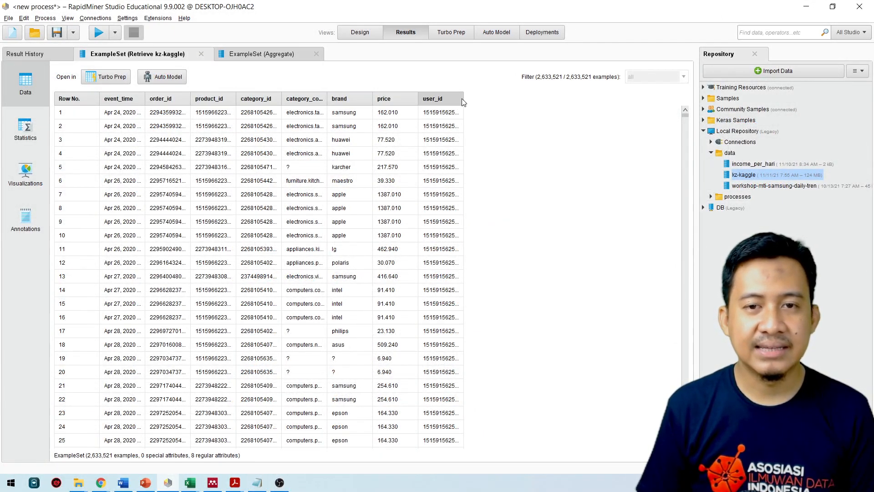
Step: Compare the Aggregate result with the retrieved kz-kaggle table, widening the table's price column
left_click(264, 56)
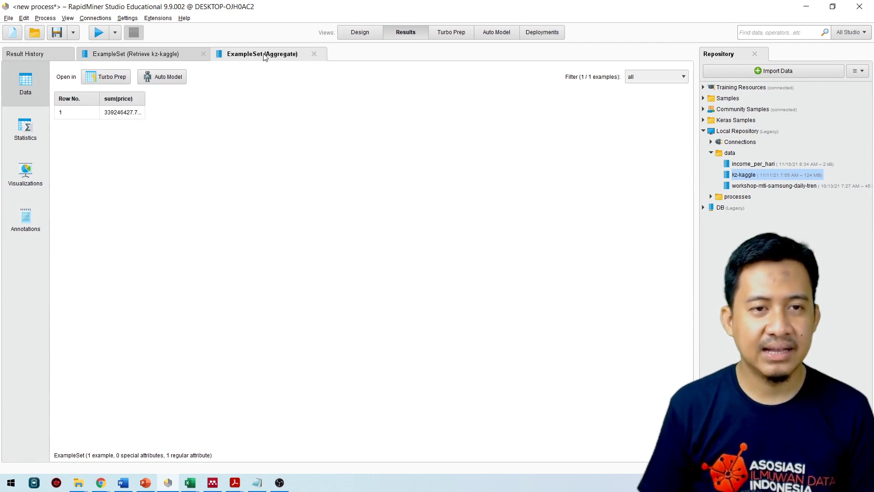
left_click(157, 55)
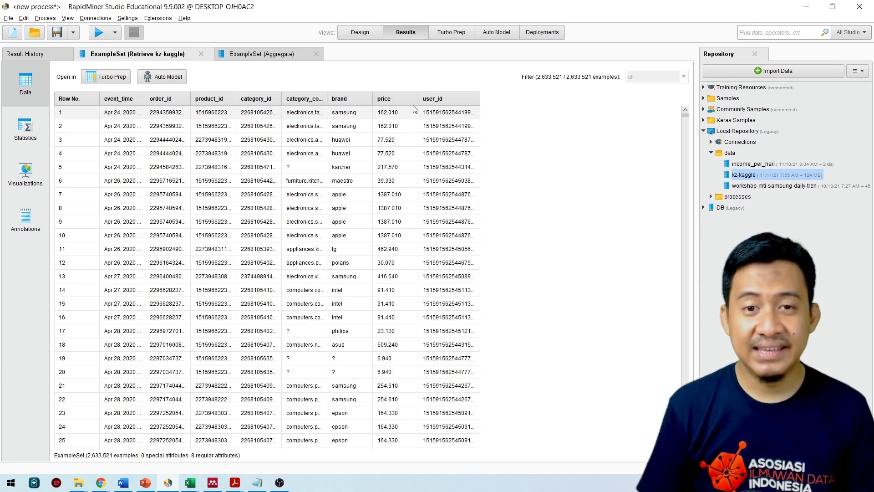
left_click_drag(418, 99, 438, 100)
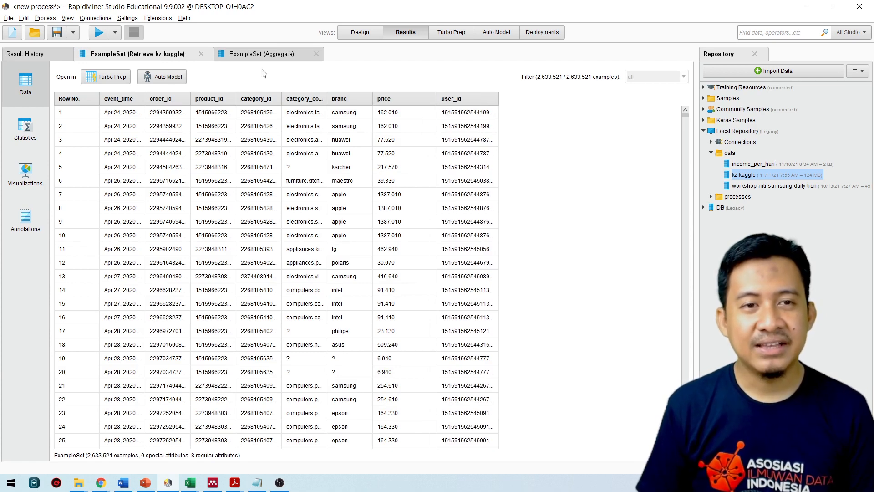
left_click(258, 55)
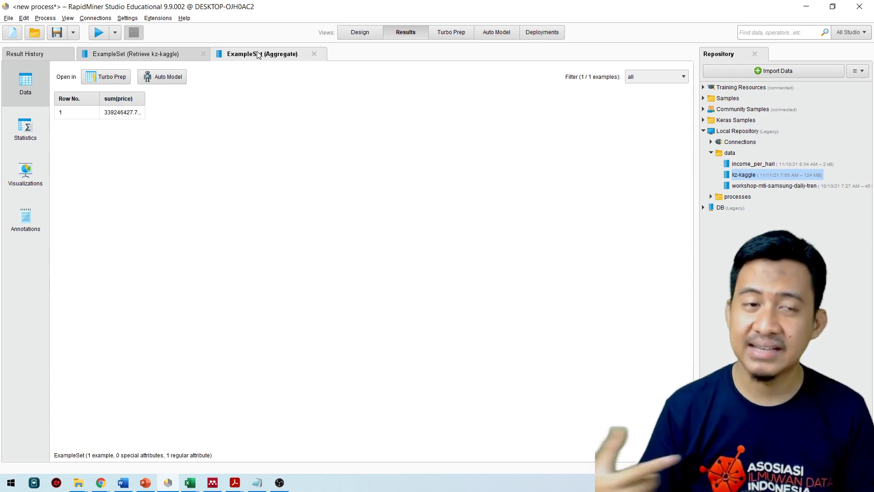
Step: Examine the brand column of the kz-kaggle results table for missing or inconsistent entries
left_click(157, 56)
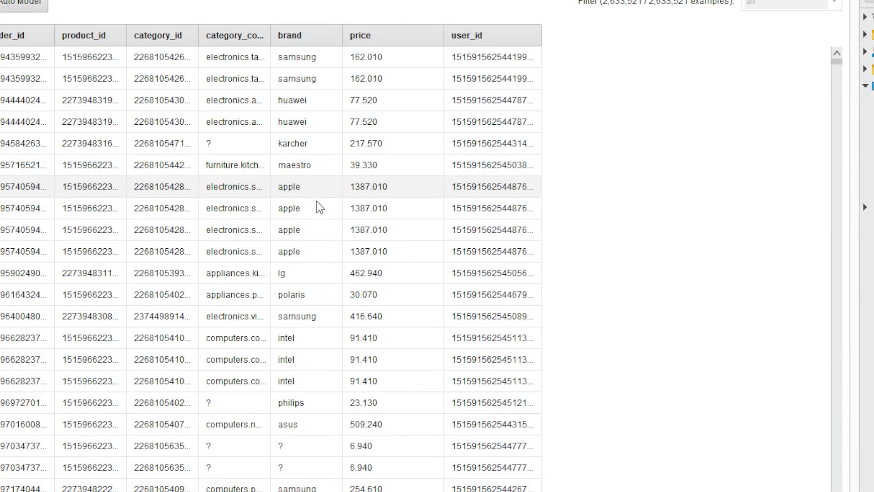
scroll(320, 315, "down", 5)
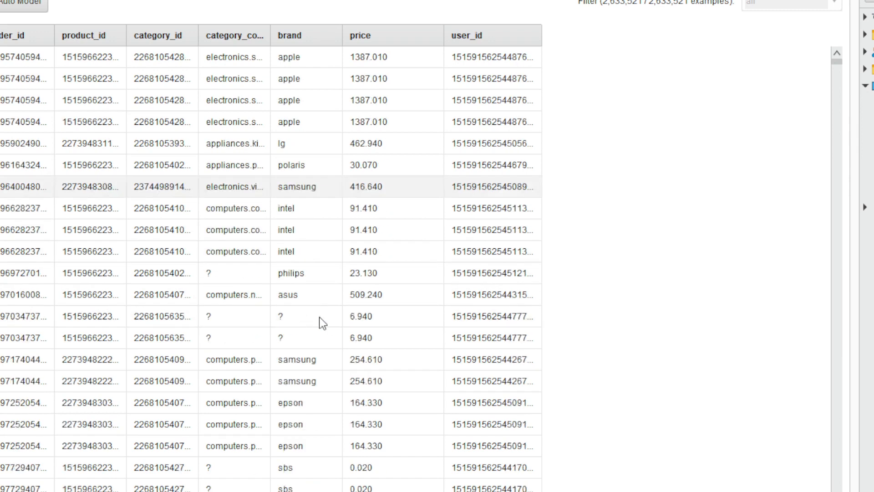
scroll(319, 314, "up", 1)
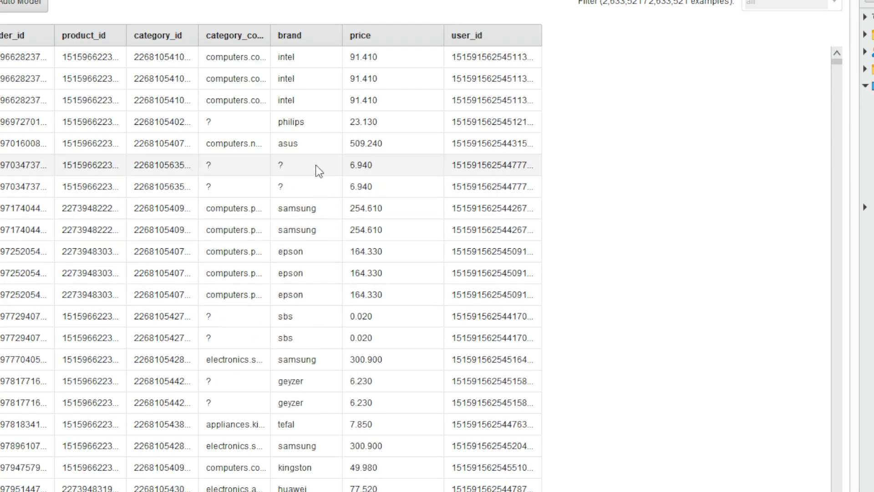
left_click_drag(301, 171, 302, 190)
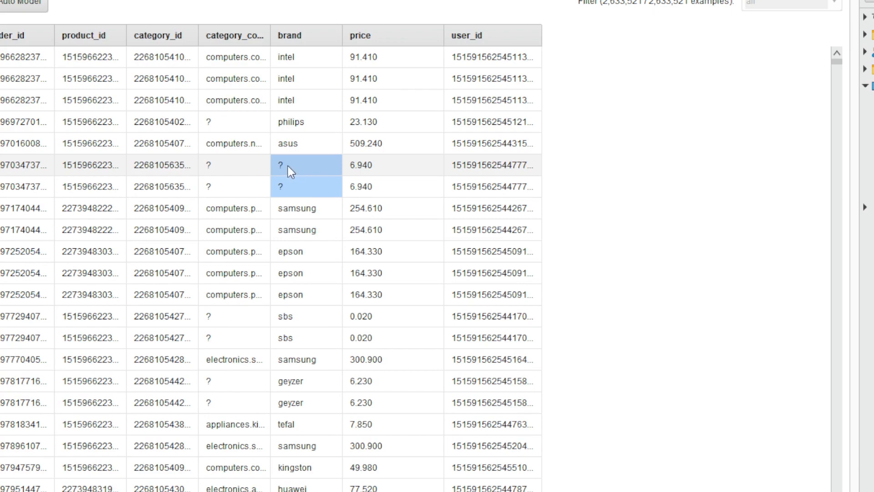
scroll(287, 166, "down", 8)
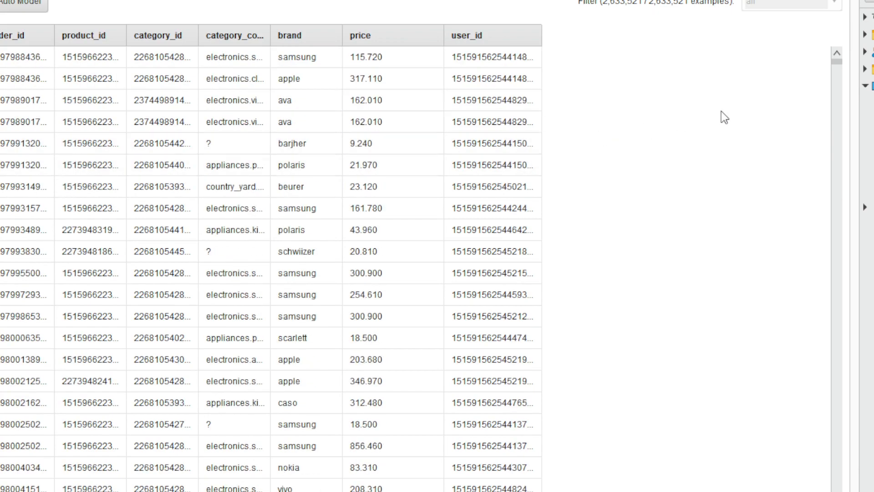
left_click_drag(837, 57, 838, 71)
scroll(322, 193, "down", 1)
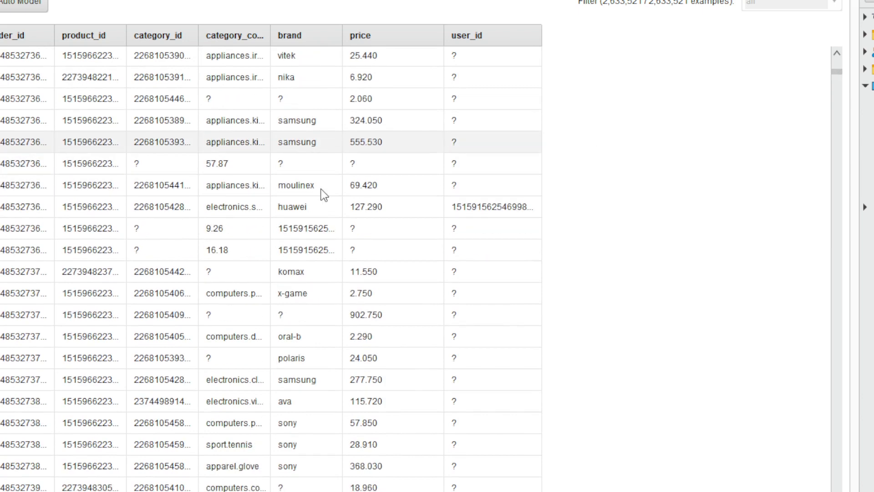
Step: Widen the brand column and compare the two adjacent numeric entries in it
left_click(307, 232)
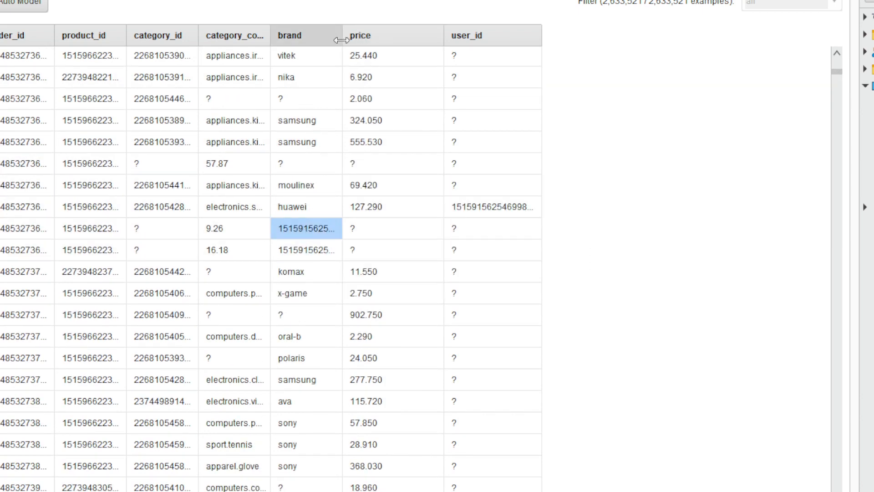
left_click_drag(342, 37, 437, 40)
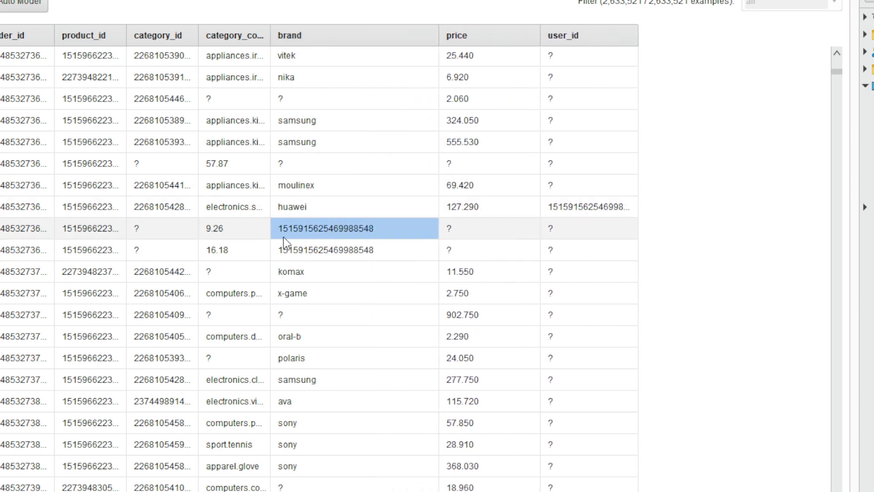
left_click(298, 250)
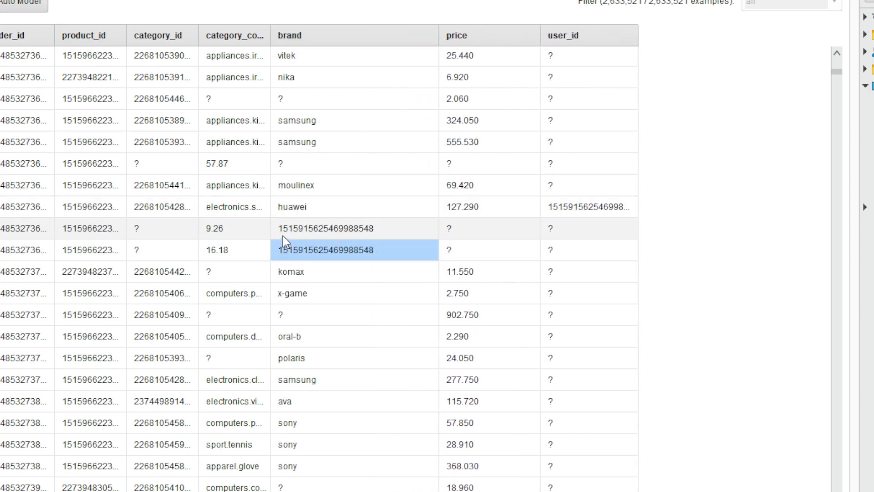
left_click(282, 234)
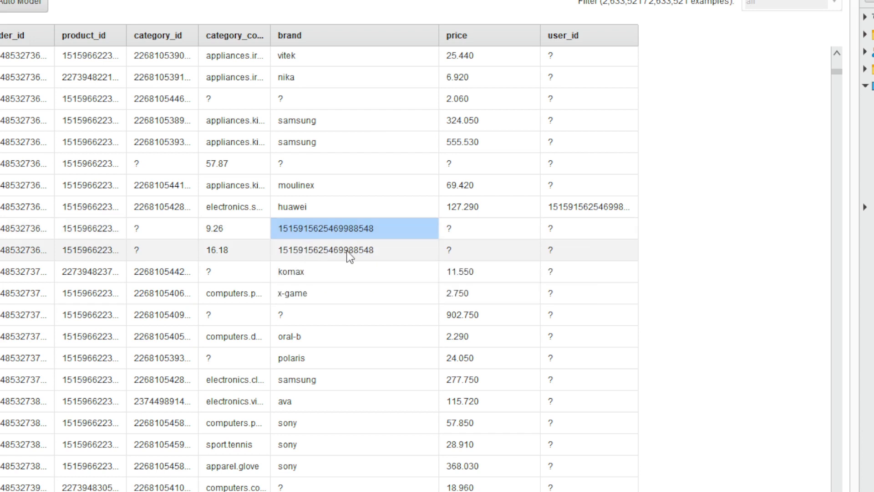
left_click(378, 251)
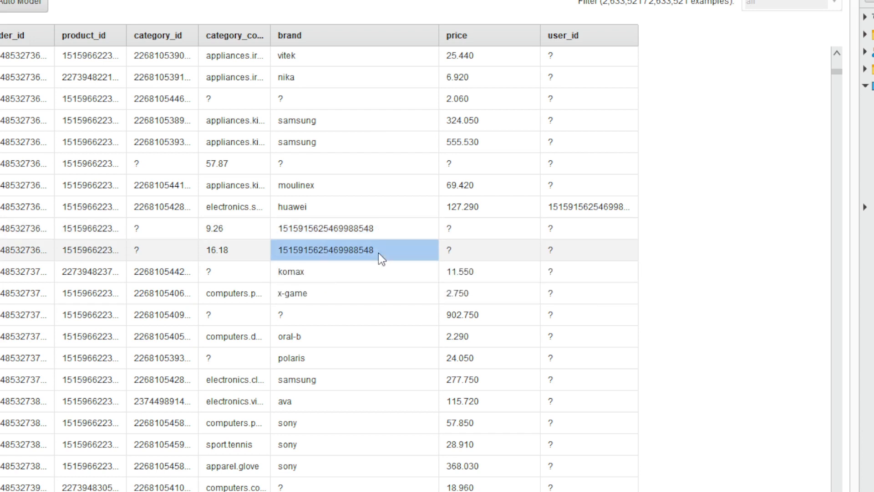
left_click(378, 229)
left_click(375, 246)
left_click(374, 236)
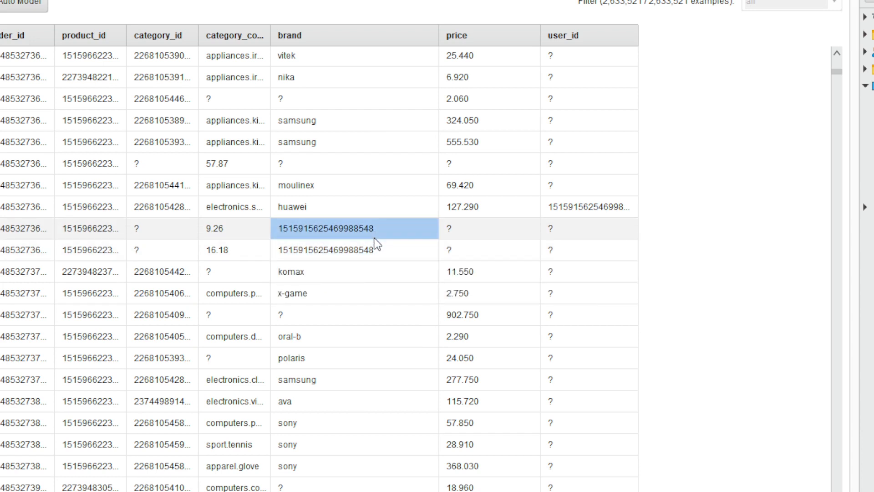
left_click(376, 250)
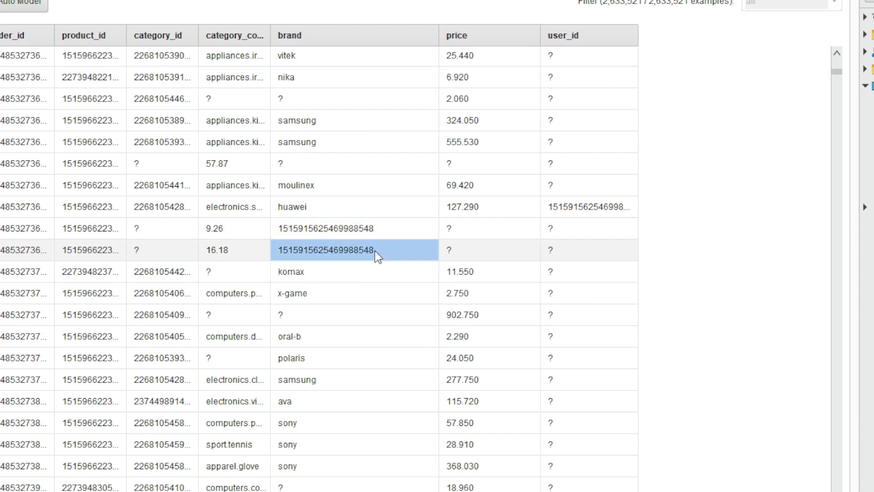
left_click(384, 228)
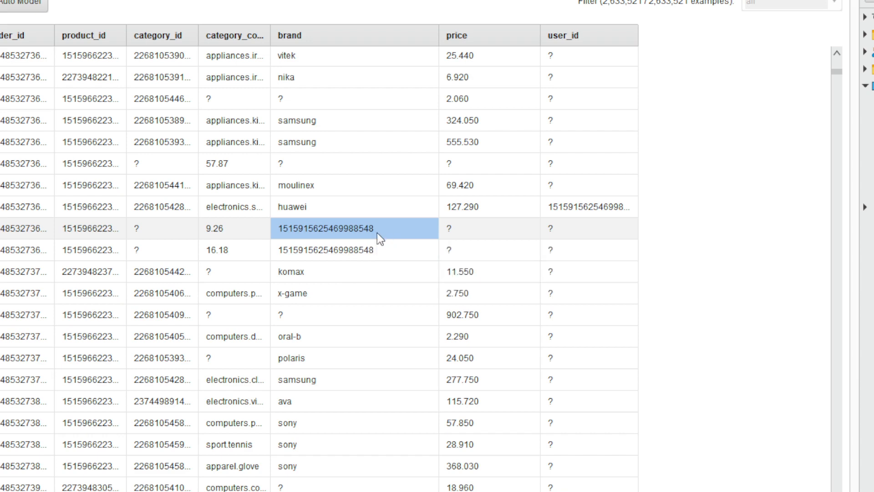
Step: Check the kz-kaggle brand column for missing entries and for numeric codes in place of brand names
left_click_drag(322, 254, 324, 229)
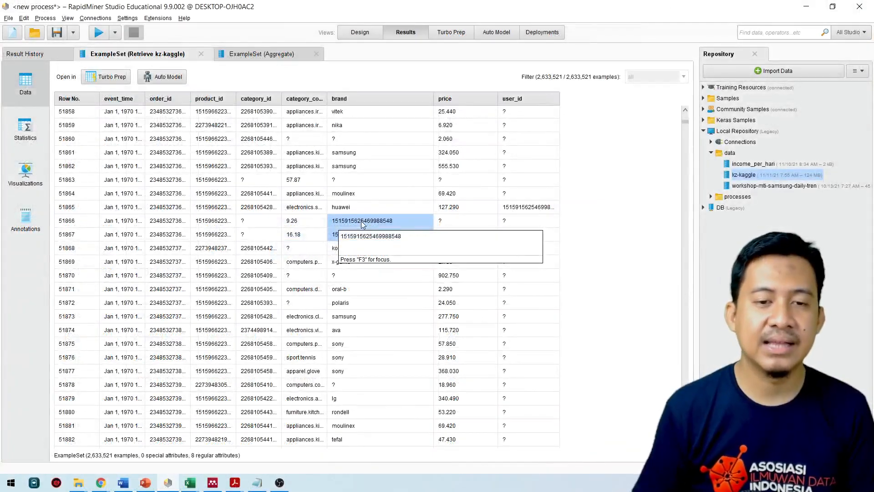
left_click(337, 180)
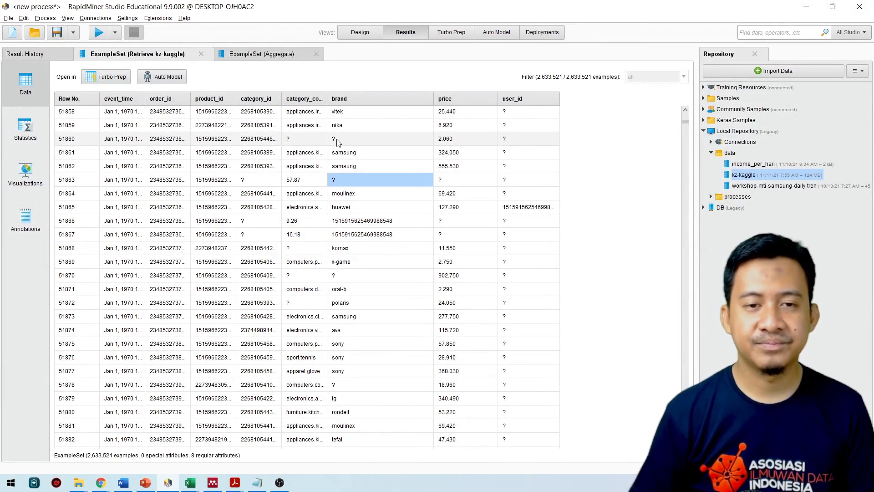
left_click(338, 139)
left_click(339, 181)
left_click(337, 139)
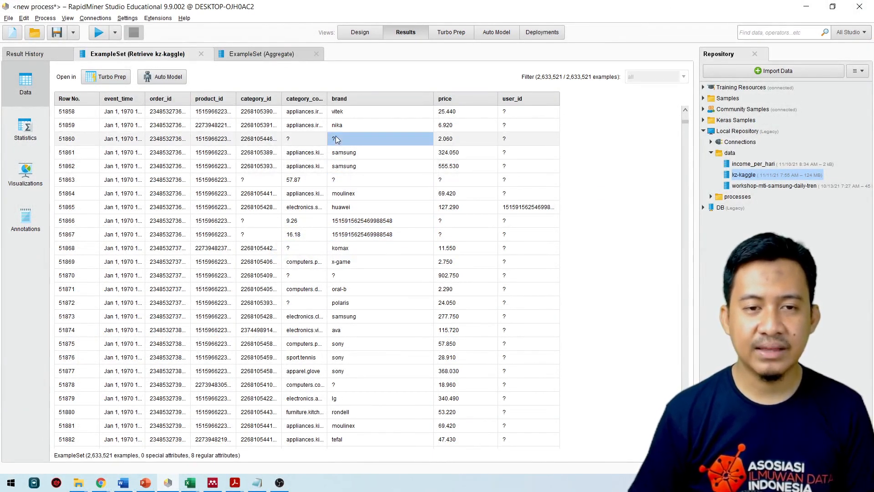
left_click(342, 180)
left_click_drag(376, 222, 376, 237)
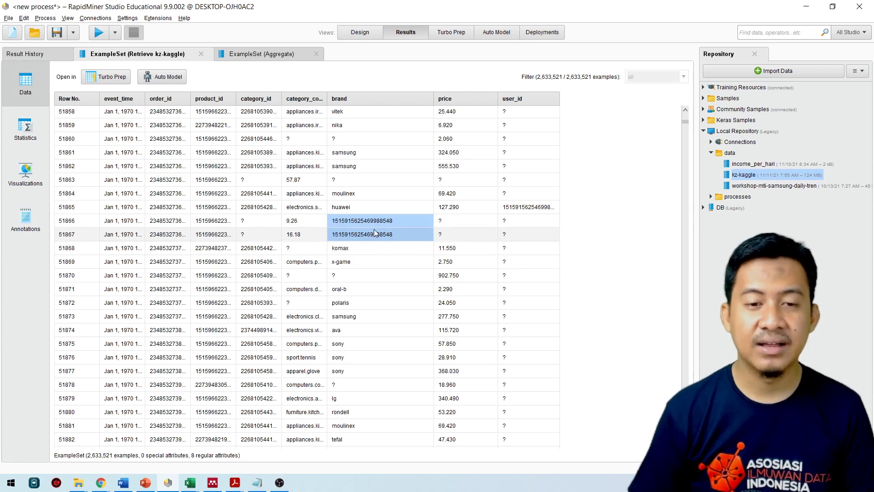
scroll(375, 233, "down", 3)
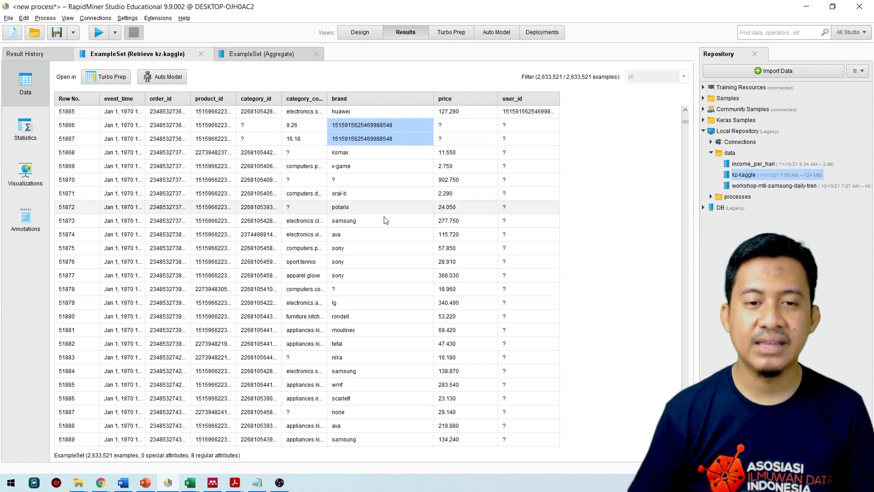
scroll(384, 219, "down", 3)
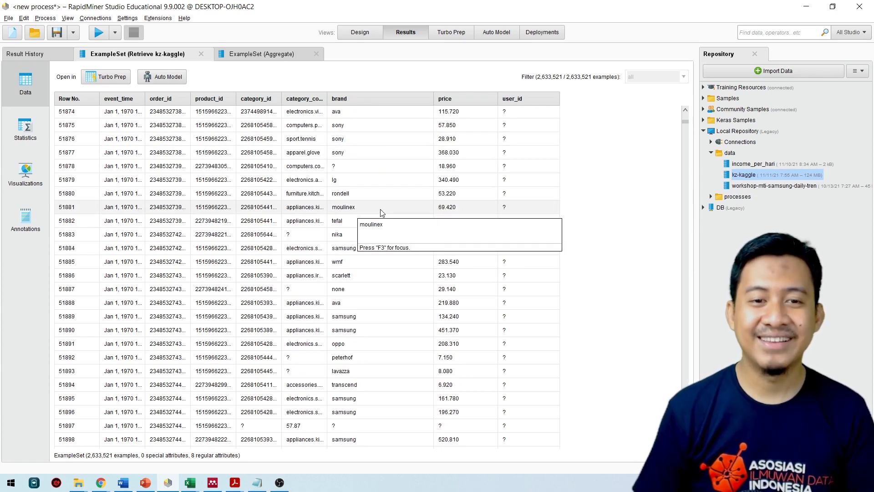
scroll(364, 232, "down", 1)
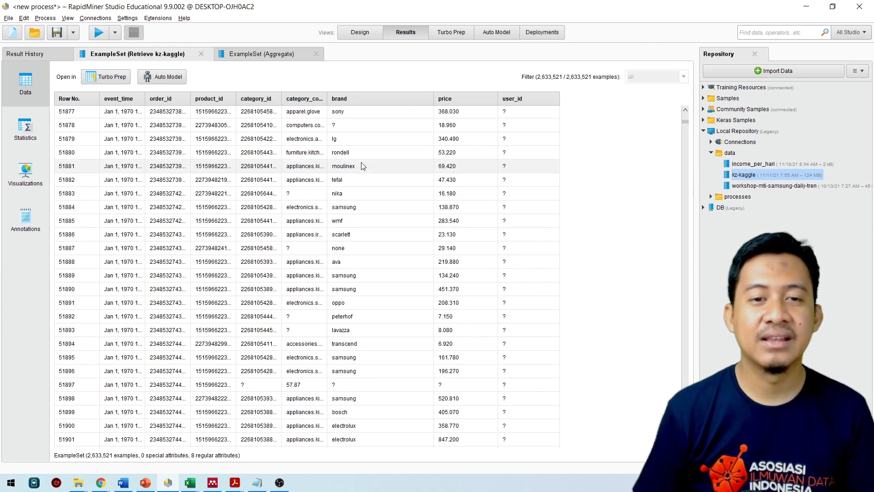
Step: Return to the process design, make room before Aggregate and add a Filter Examples operator from the Blending operators
left_click(368, 34)
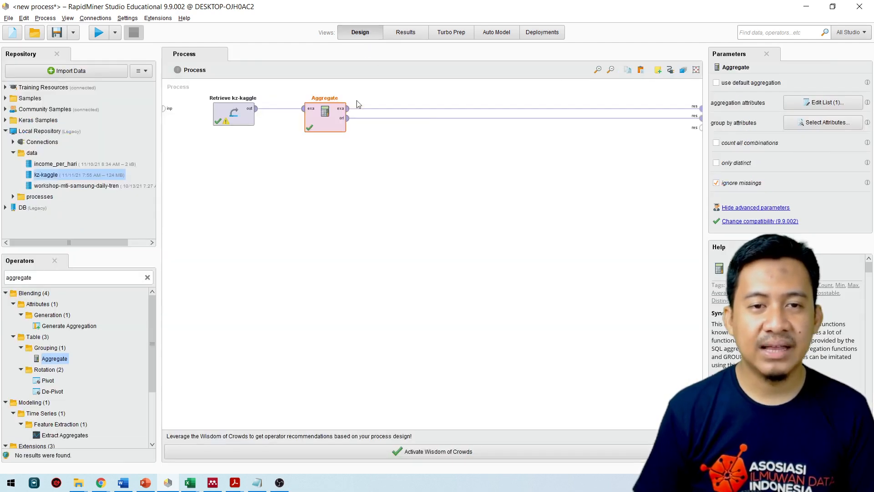
left_click_drag(331, 132, 394, 133)
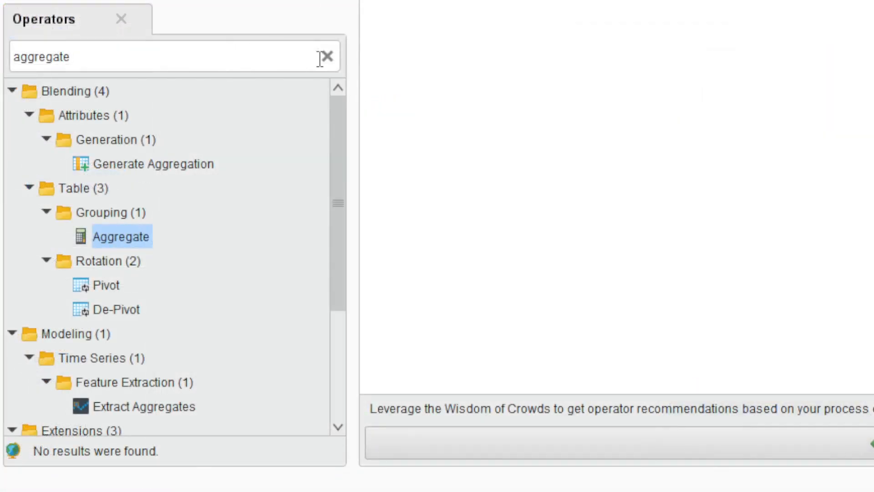
left_click(324, 57)
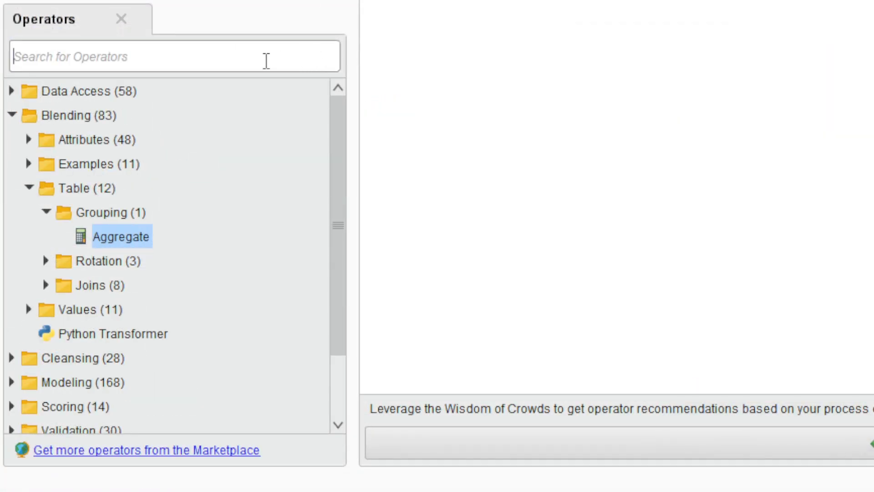
left_click(59, 116)
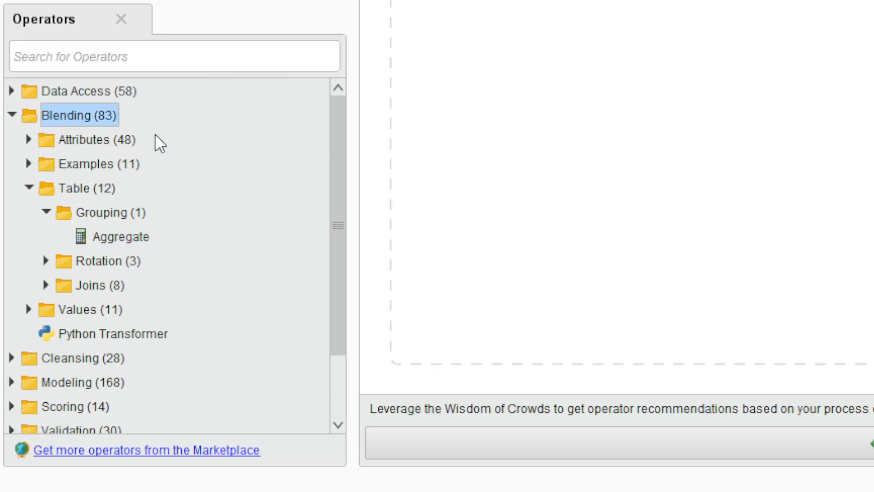
scroll(154, 135, "down", 1)
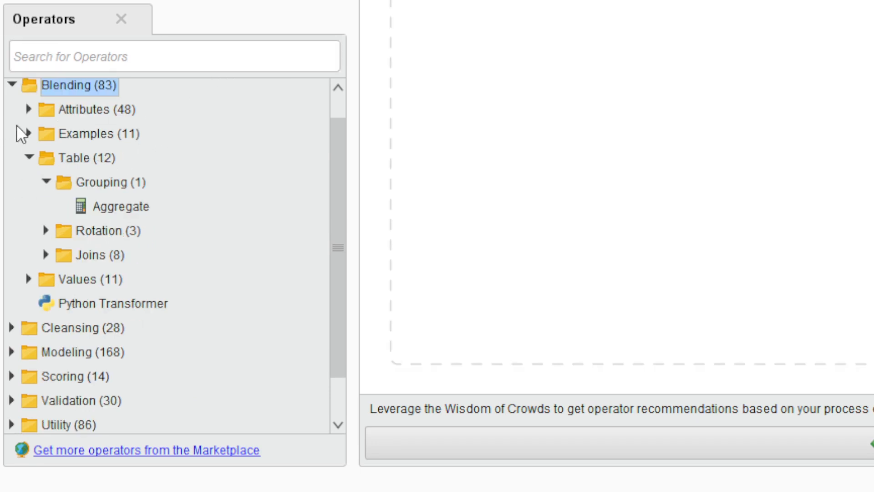
left_click(29, 134)
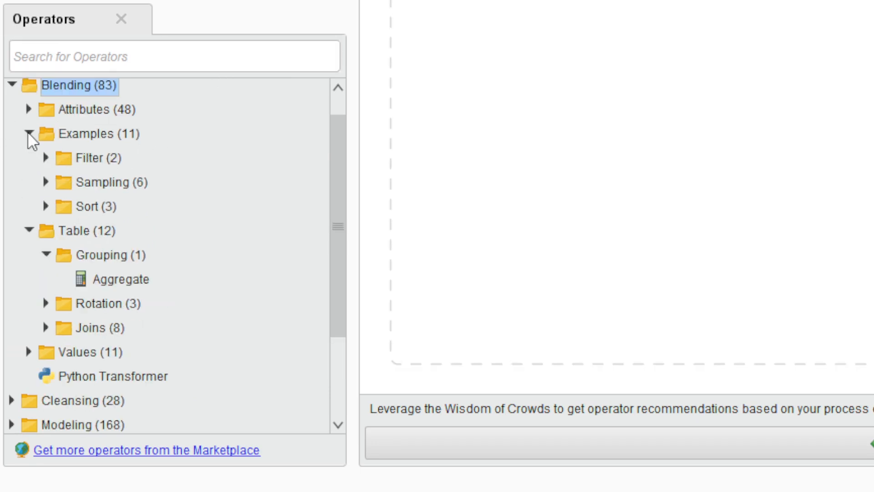
left_click(45, 158)
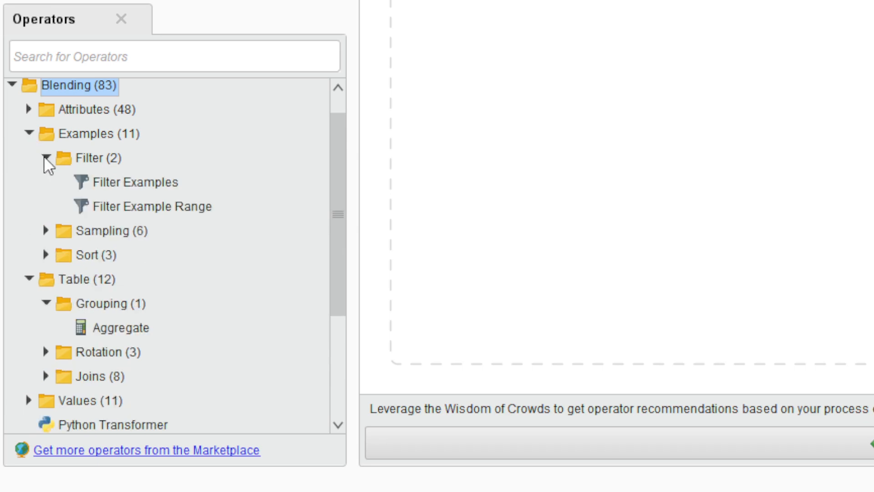
left_click(142, 182)
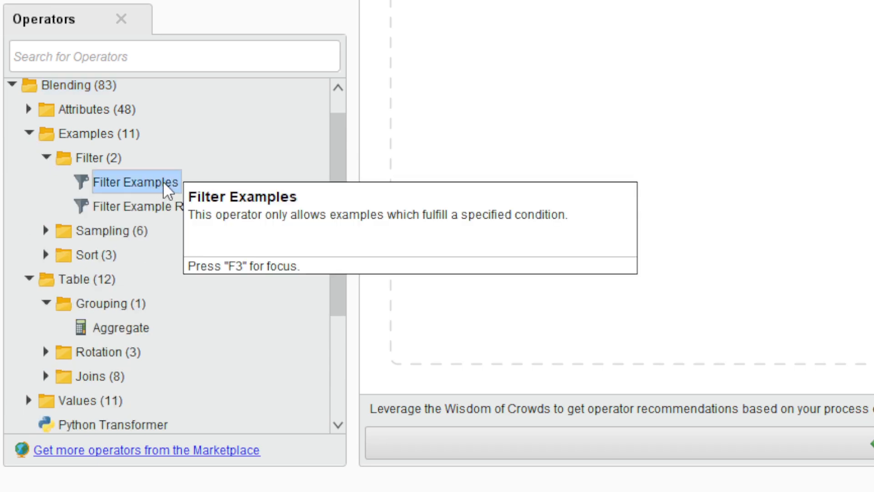
left_click_drag(164, 182, 454, 89)
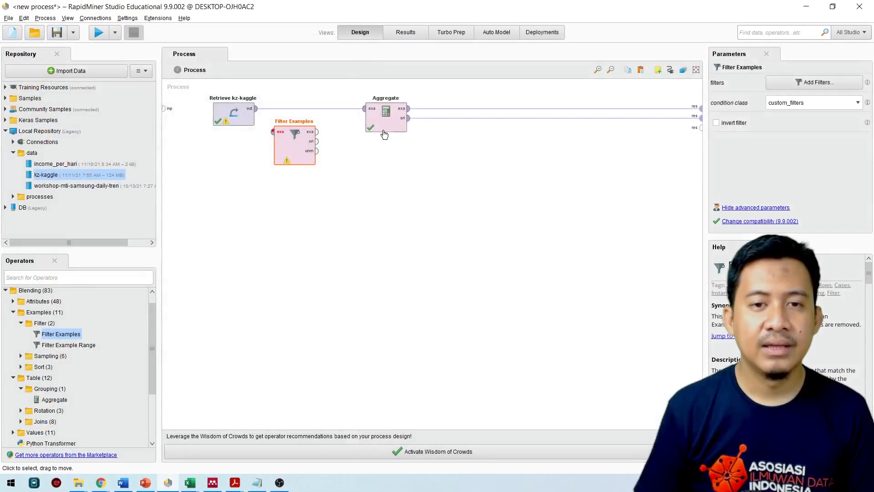
Step: Place Filter Examples between Retrieve kz-kaggle and Aggregate, and connect its example input and output to them
left_click(403, 125)
left_click_drag(403, 125, 434, 125)
left_click(294, 145)
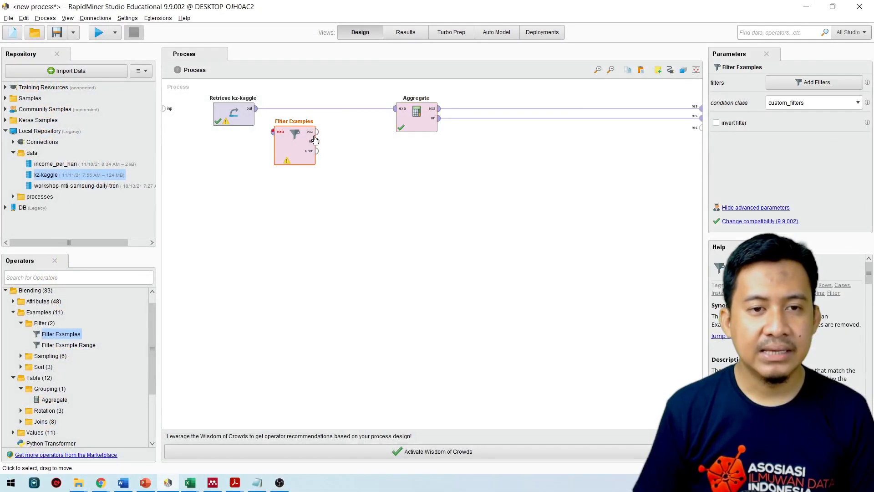
left_click_drag(294, 146, 325, 119)
left_click(261, 111)
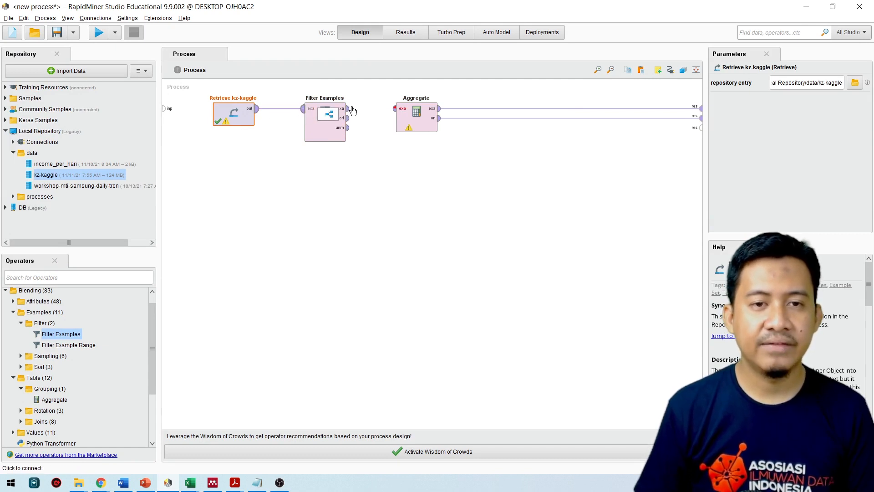
left_click(394, 110)
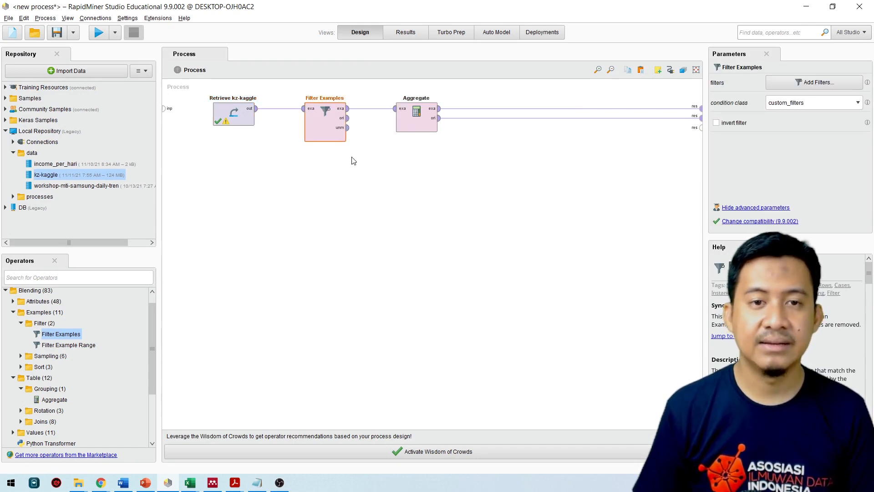
left_click(353, 175)
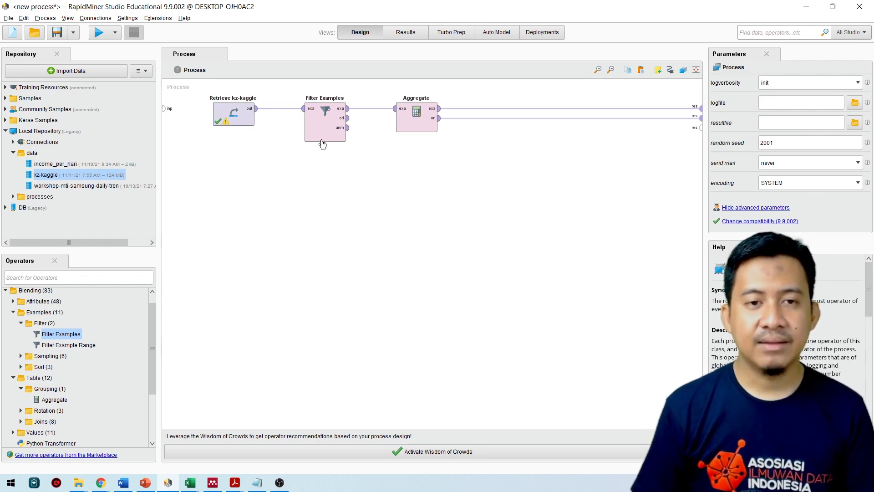
Step: Create a custom filter in Filter Examples that keeps rows where brand is not missing
left_click(321, 119)
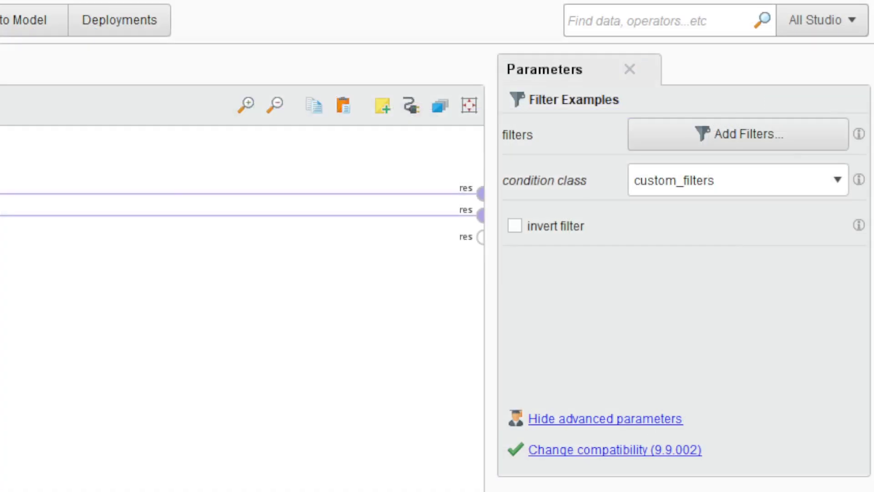
left_click(764, 139)
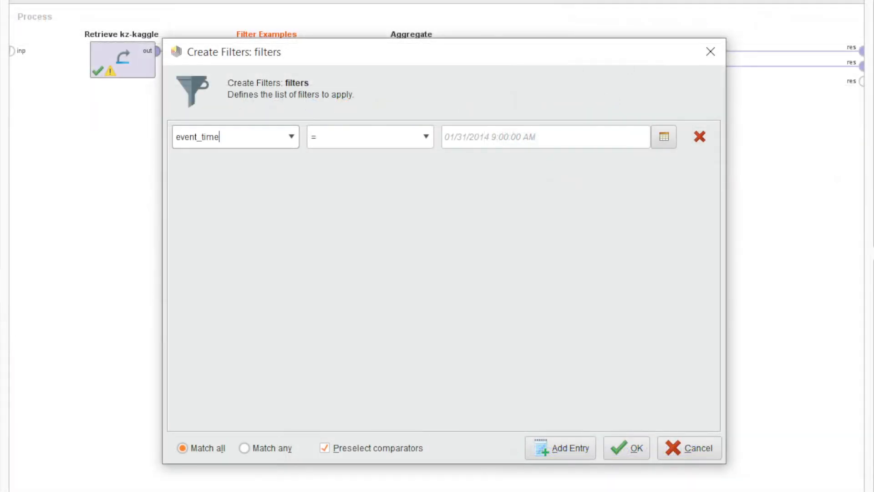
left_click(290, 137)
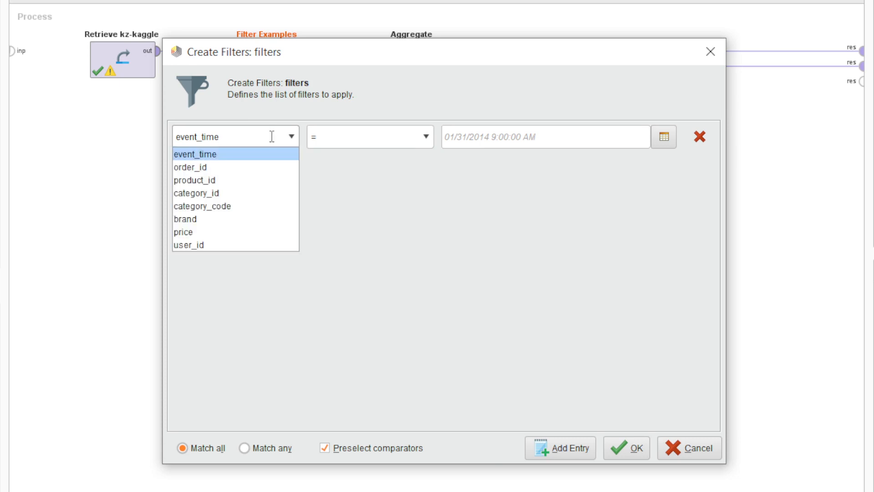
left_click(197, 221)
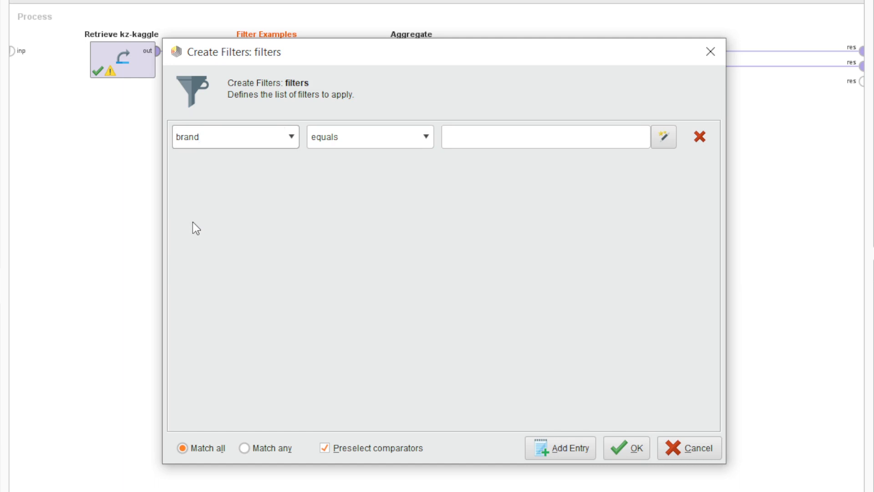
left_click(426, 137)
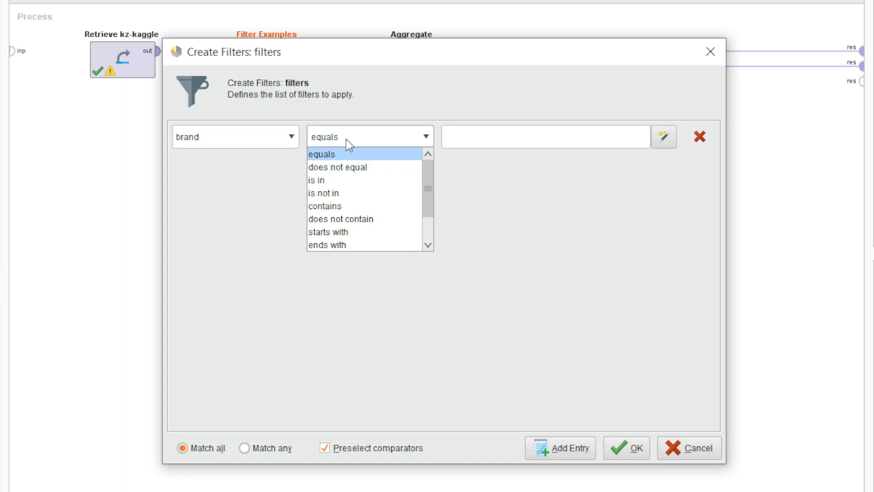
left_click_drag(428, 182, 430, 213)
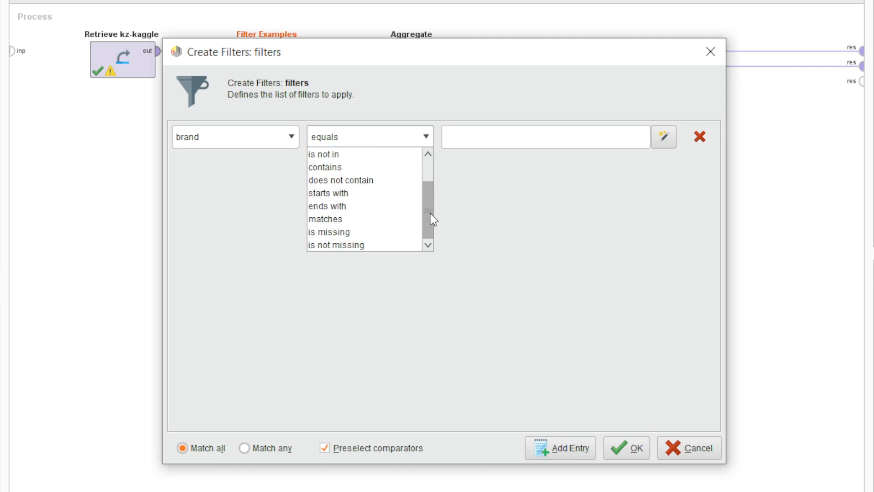
left_click(367, 246)
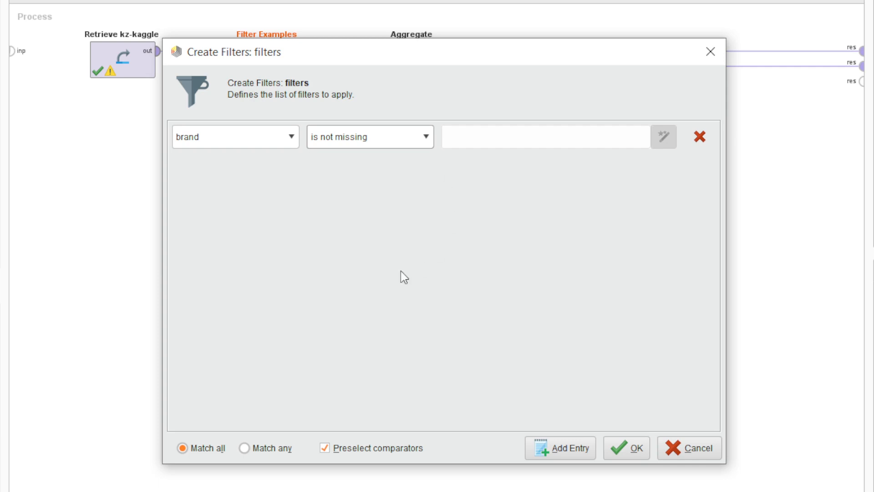
Step: Add a second brand filter entry with the "does not contain" comparator, leave its value empty and accept the filters
left_click(566, 450)
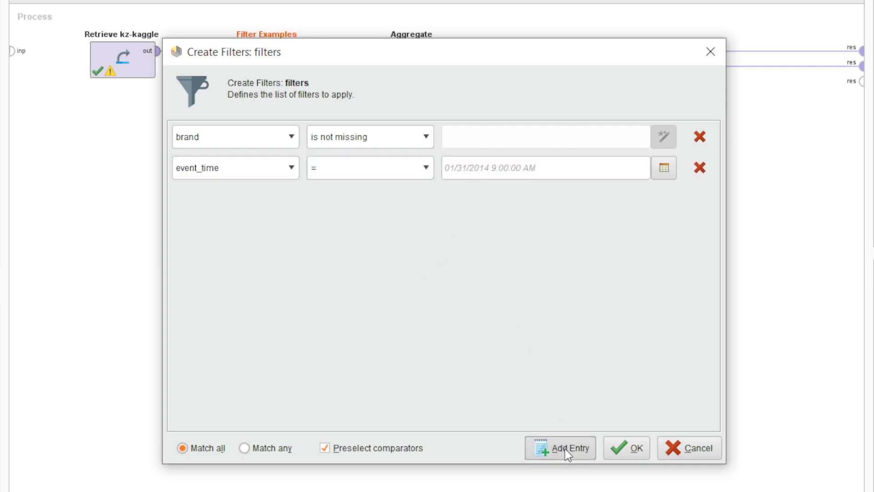
left_click(291, 168)
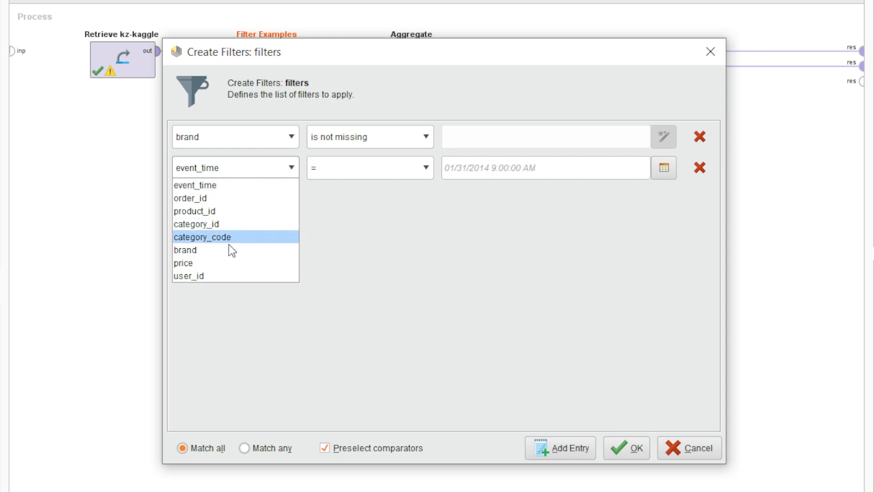
left_click(198, 251)
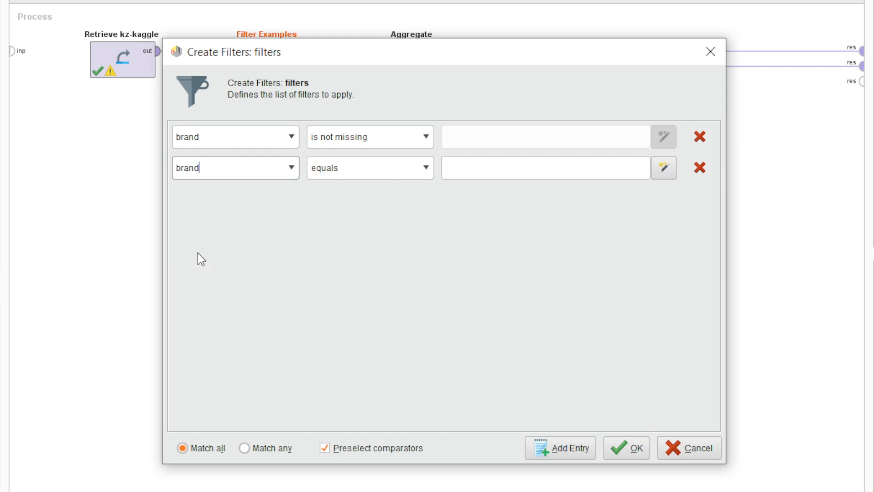
left_click(424, 167)
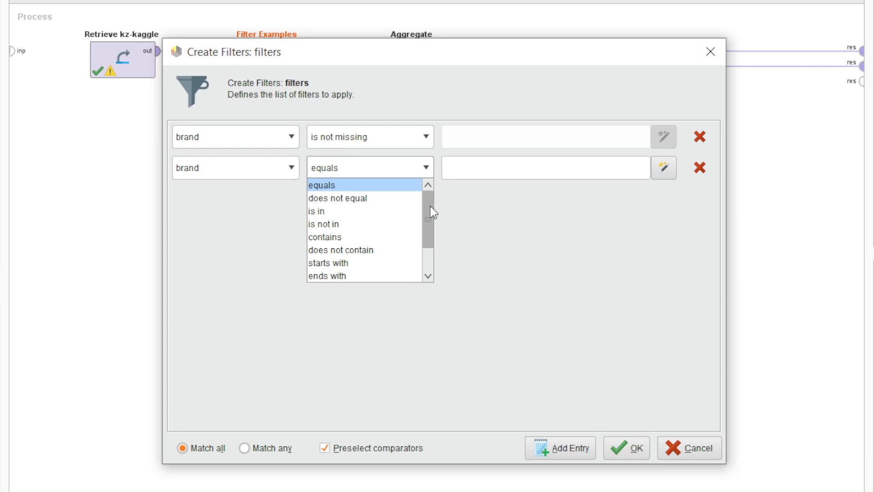
left_click_drag(430, 206, 430, 238)
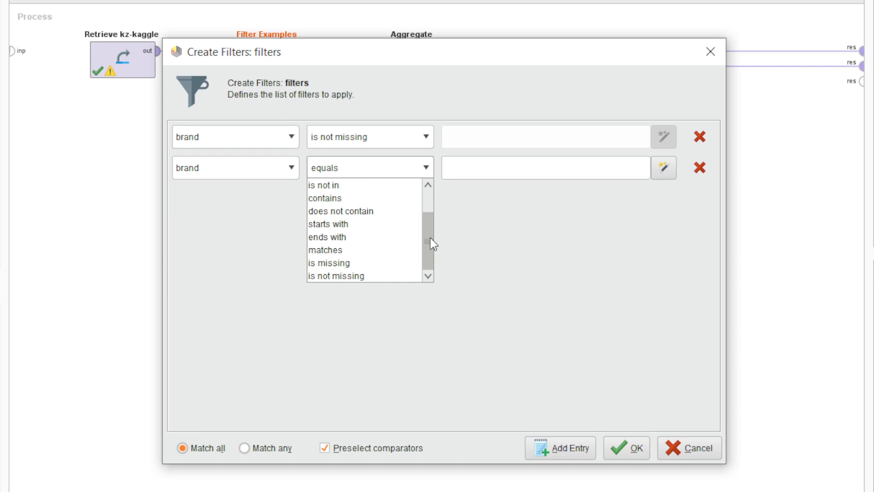
left_click(361, 212)
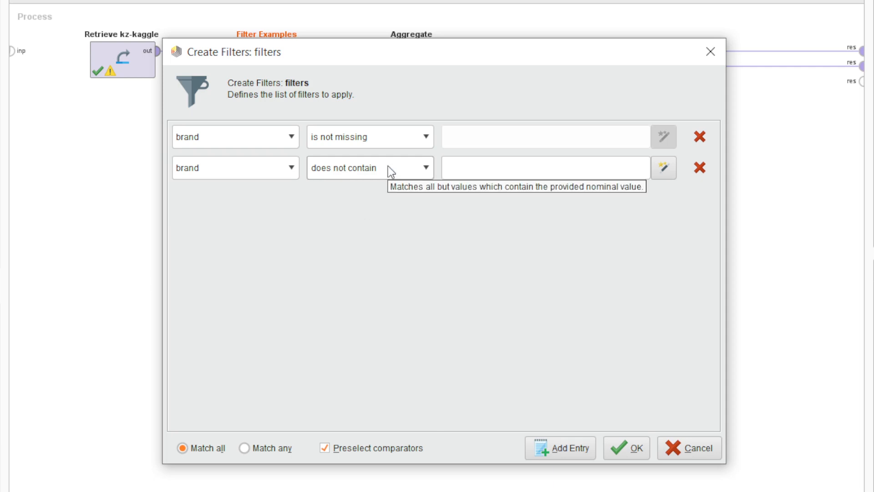
left_click(453, 167)
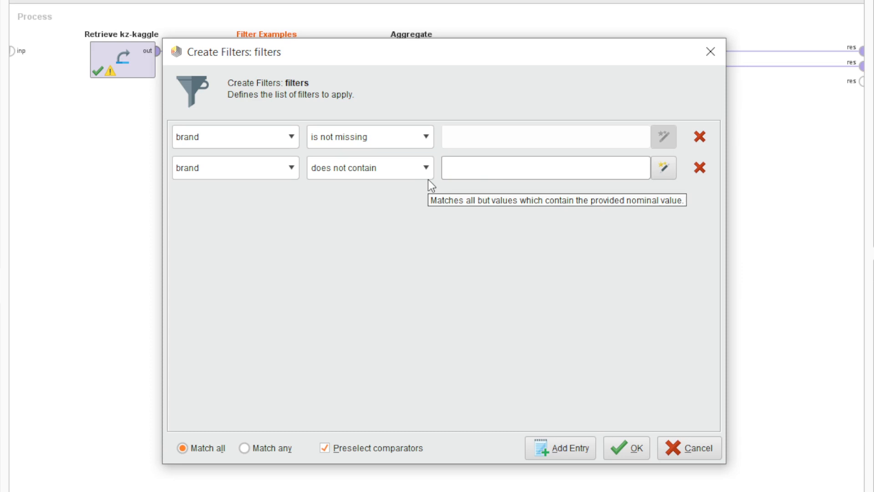
left_click(623, 454)
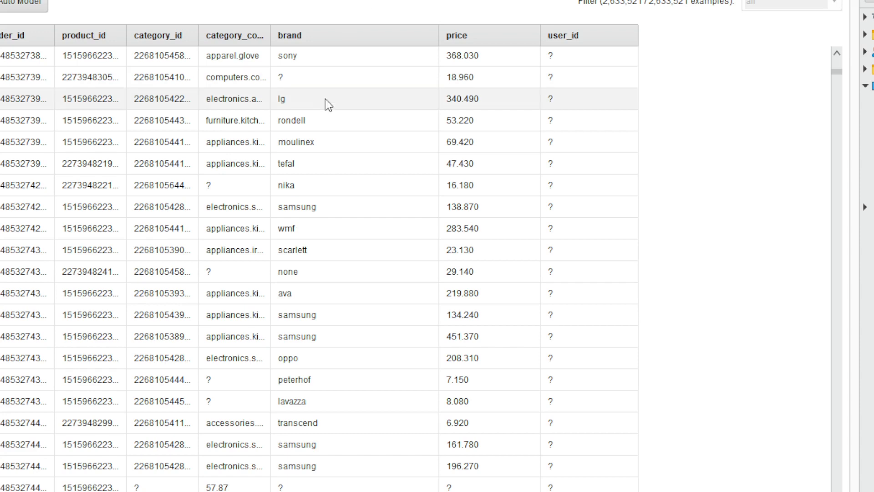
Step: Examine the brand column of the unfiltered example set for entries that are missing or hold numeric IDs instead of brand names
scroll(335, 253, "down", 2)
left_click_drag(834, 72, 835, 77)
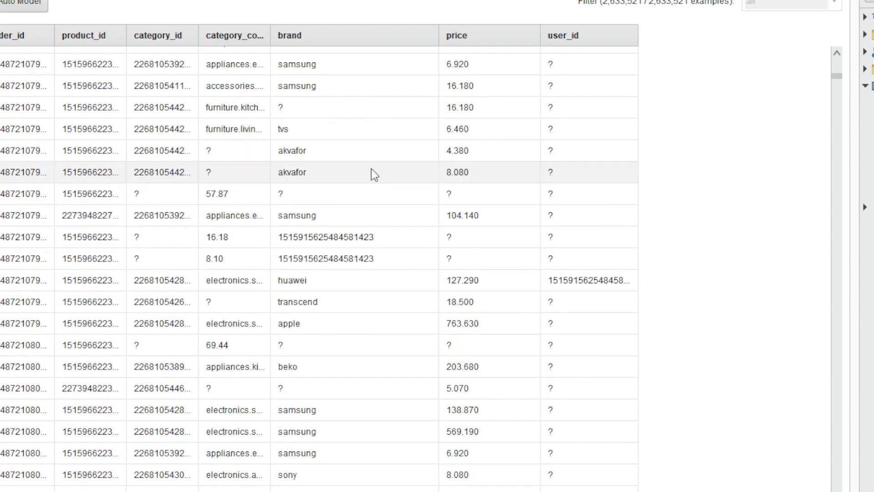
left_click(363, 238)
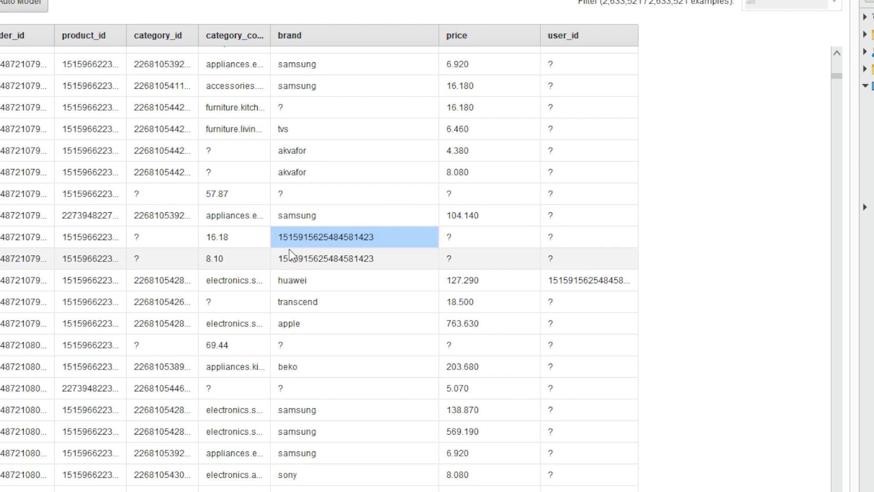
left_click(306, 258)
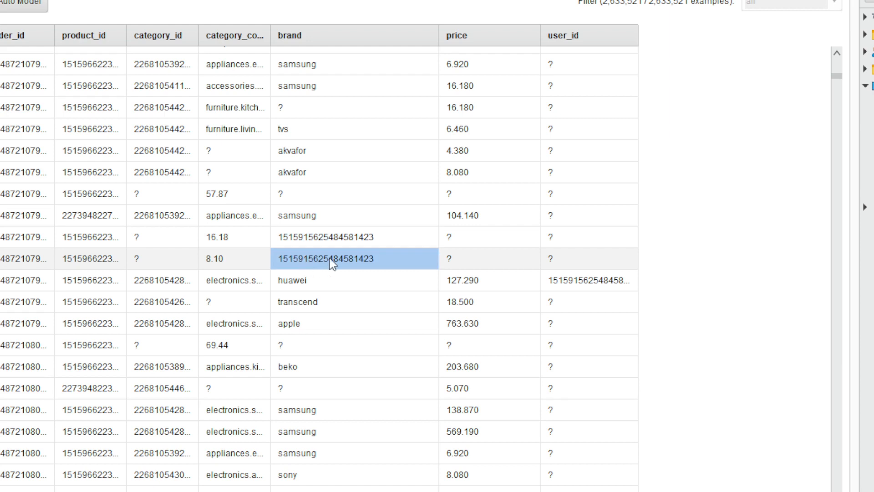
left_click(367, 237)
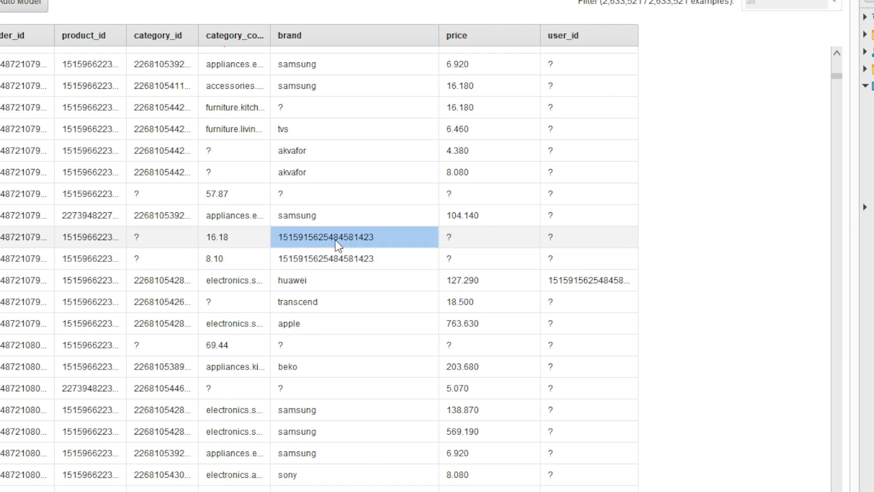
left_click(354, 258)
scroll(396, 264, "down", 6)
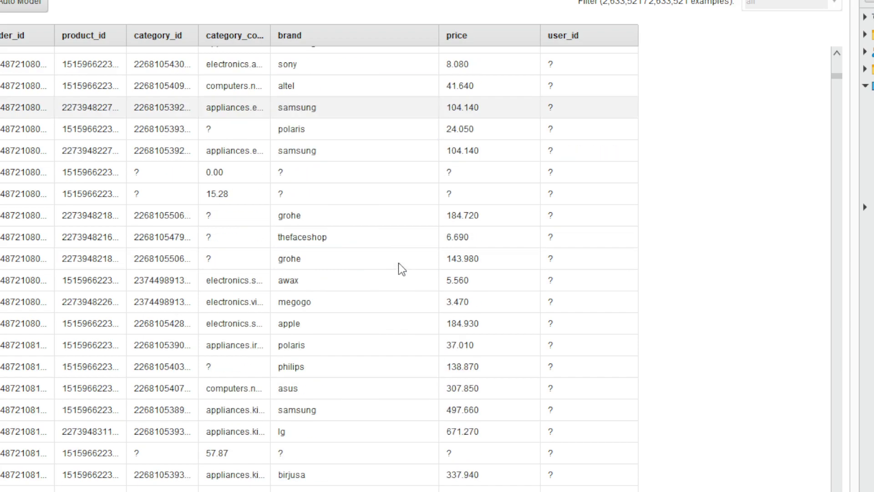
left_click_drag(840, 82, 835, 90)
scroll(406, 151, "up", 2)
left_click(336, 160)
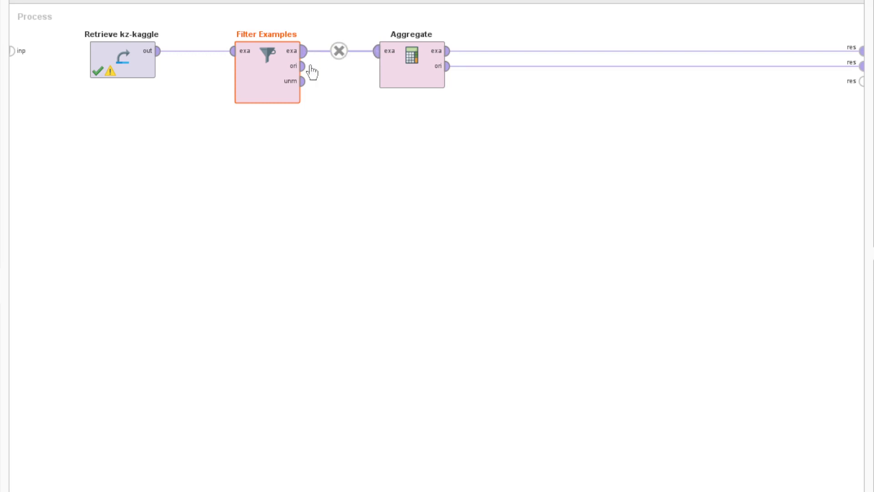
Step: Set the value of the brand "does not contain" filter in Filter Examples to 1 and accept the filters
double_click(272, 81)
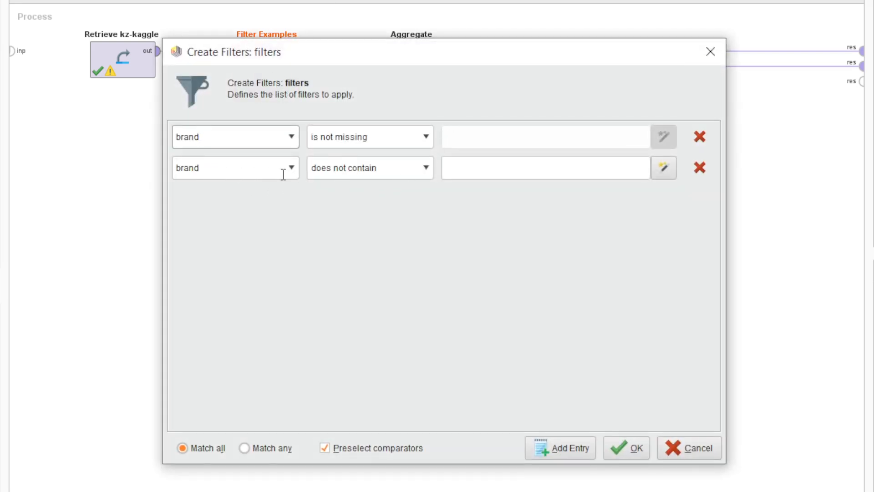
left_click(479, 170)
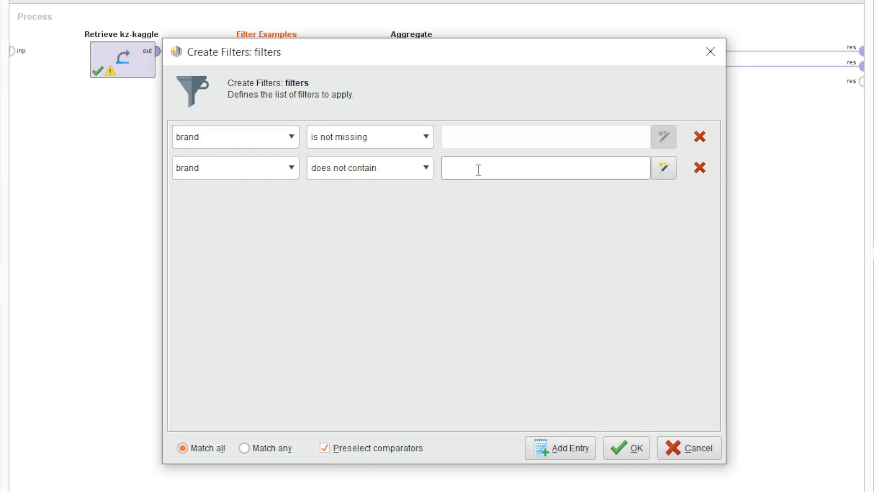
type("1")
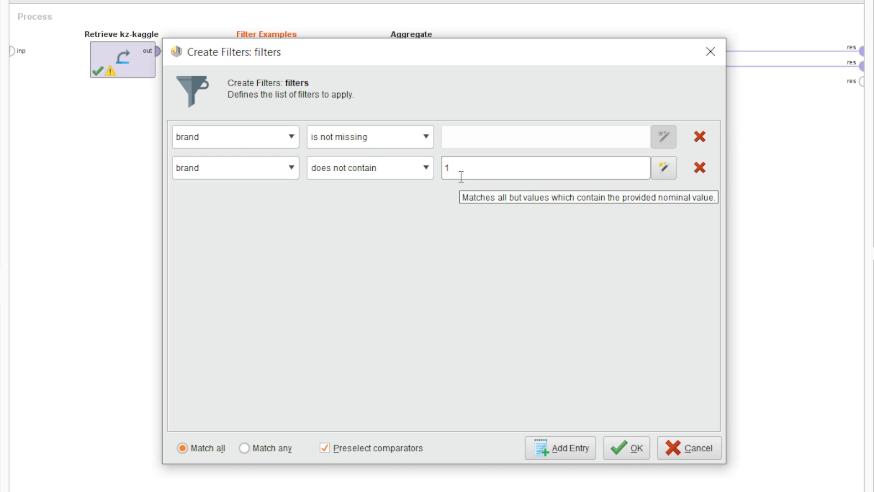
left_click(626, 448)
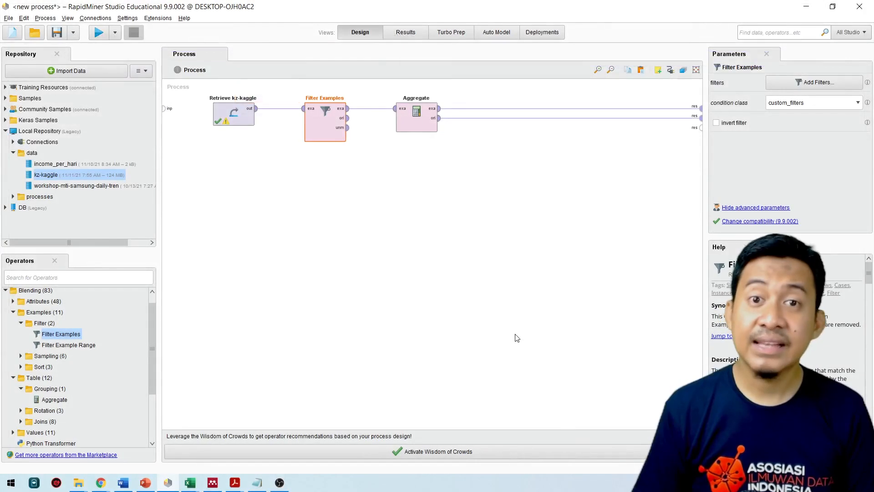
Step: Run the process, open the Aggregate result and widen its sum(price) column to show the full value
left_click(96, 35)
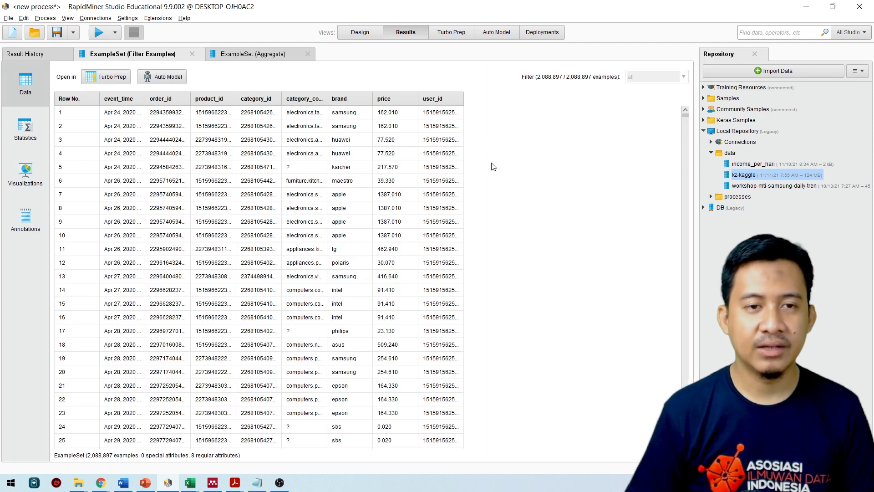
left_click(244, 55)
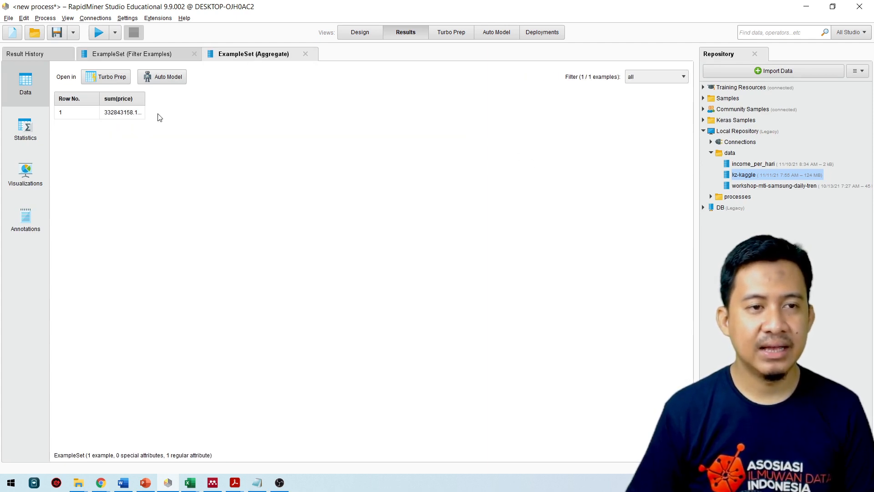
left_click_drag(144, 99, 201, 99)
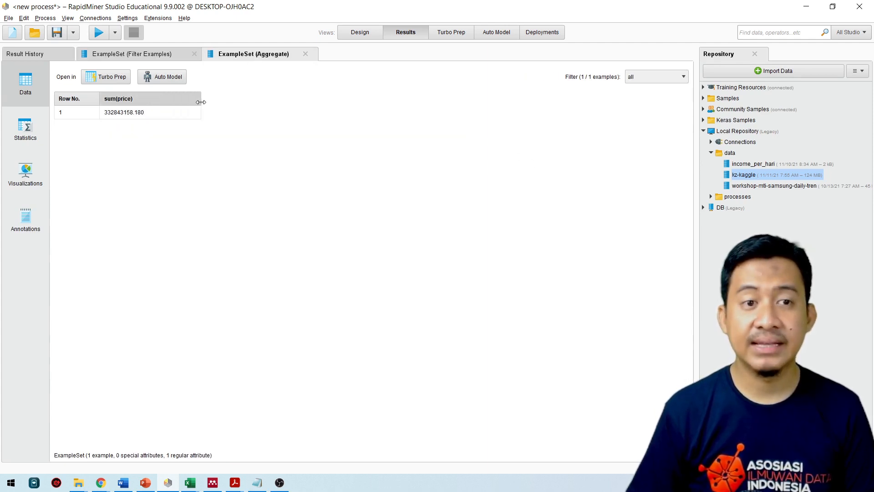
Step: Compare the filtered example set's brand and price entries with the single summed price in the Aggregate result
left_click(155, 56)
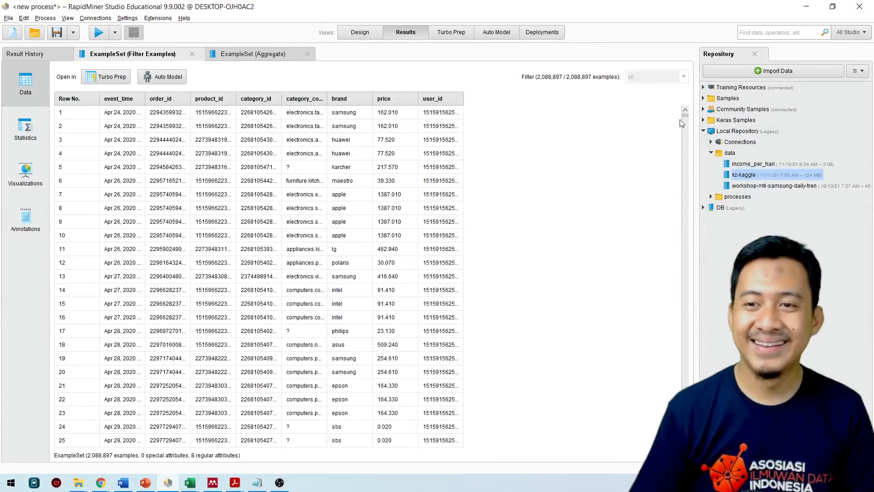
mouse_move(685, 116)
left_mouse_down()
mouse_move(682, 159)
mouse_move(684, 115)
left_mouse_up()
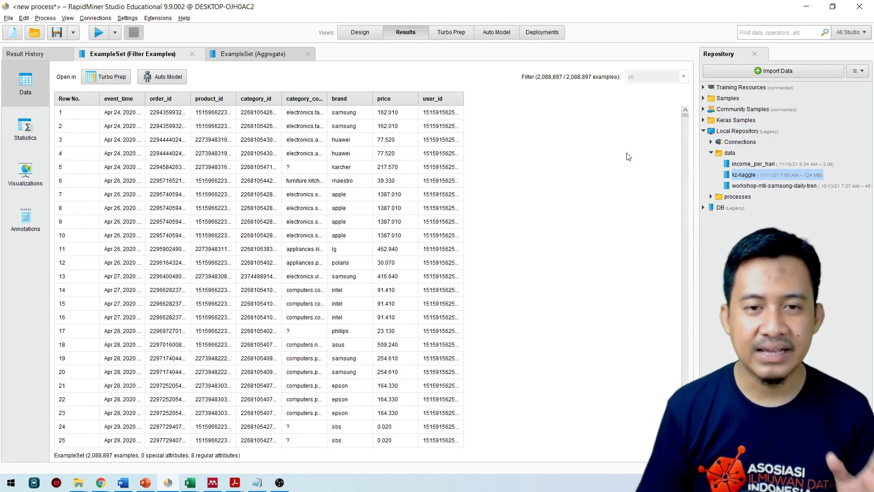
left_click(269, 55)
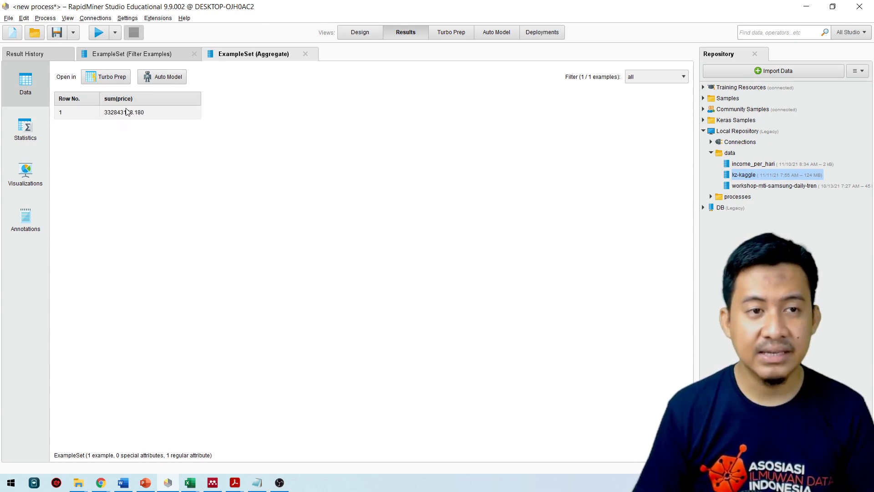
left_click(139, 55)
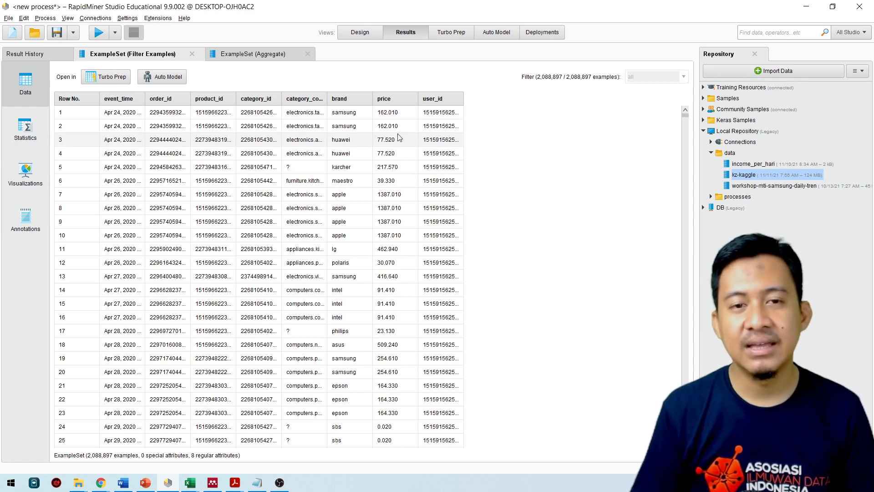
left_click(393, 112)
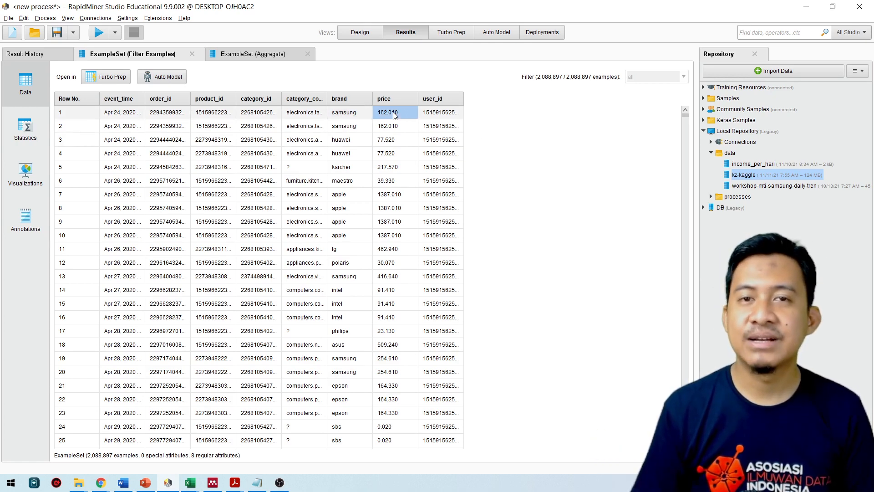
left_click(354, 140)
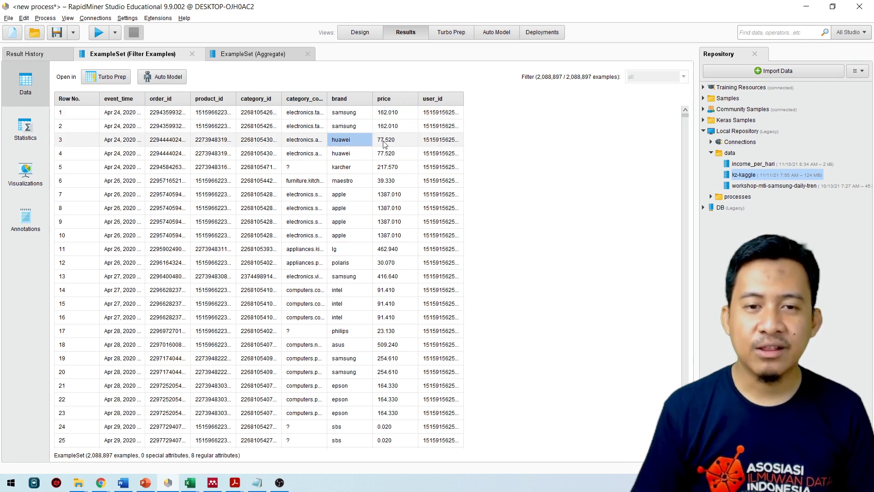
left_click(353, 195)
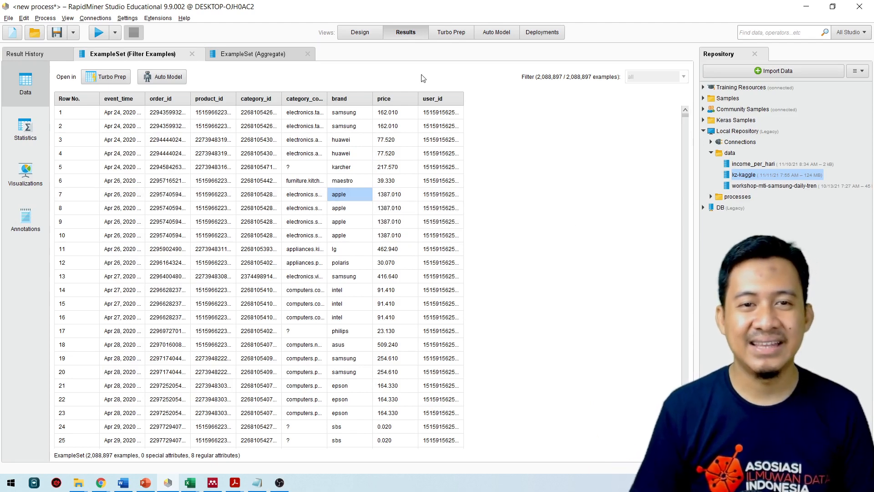
Step: Return to the process design and set the Aggregate operator to group by the brand attribute
left_click(360, 32)
left_click(494, 220)
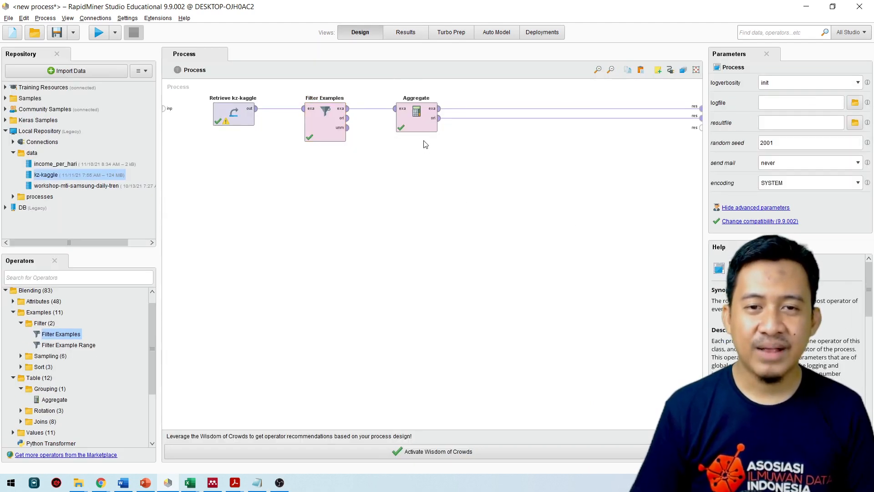
left_click(418, 127)
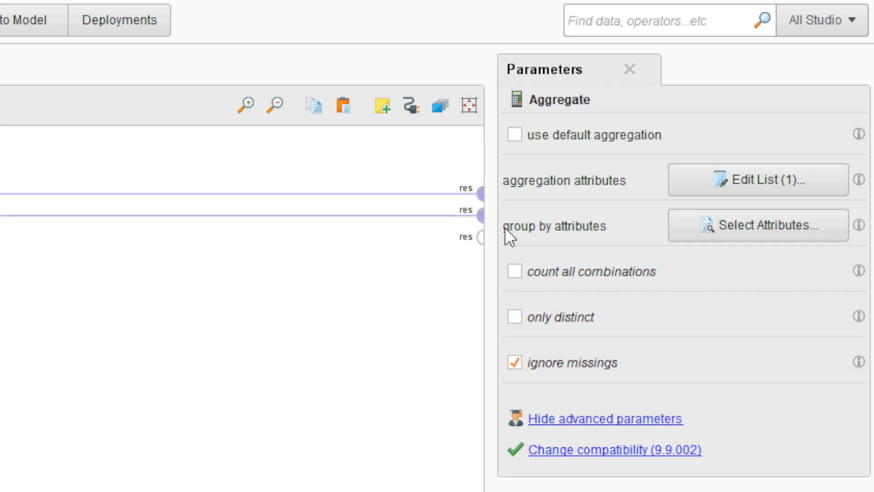
left_click(706, 231)
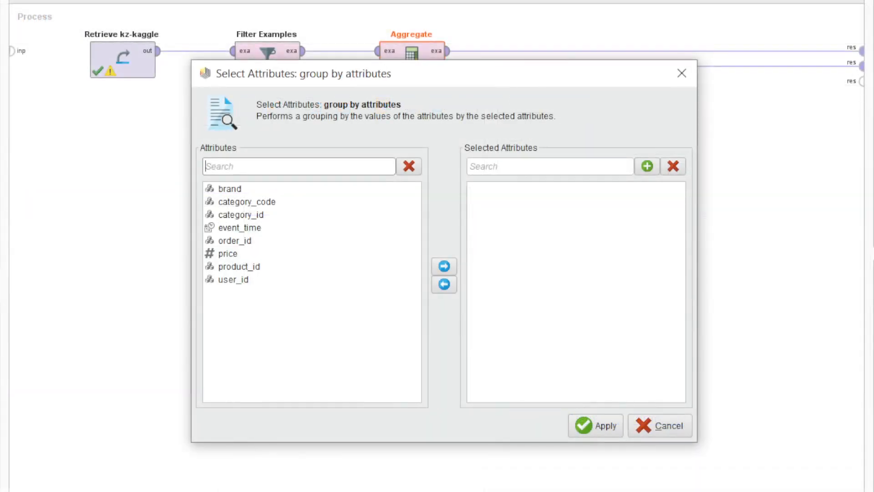
left_click(236, 191)
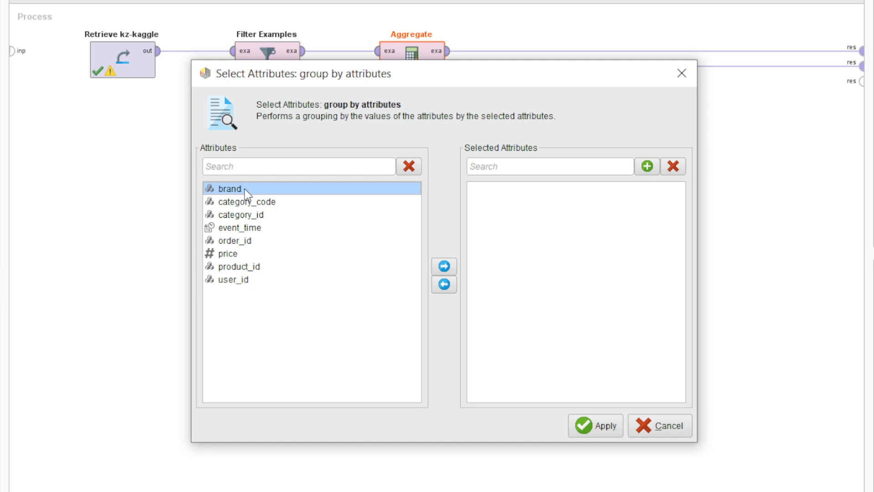
left_click(445, 266)
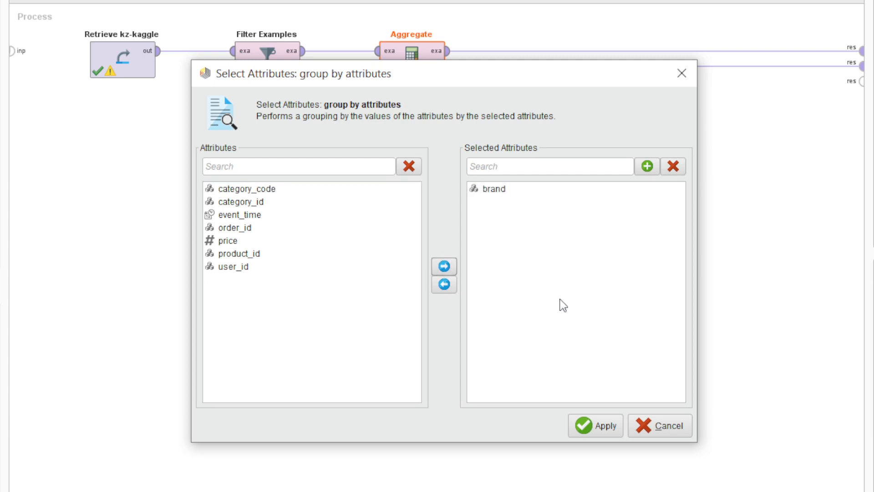
left_click(614, 424)
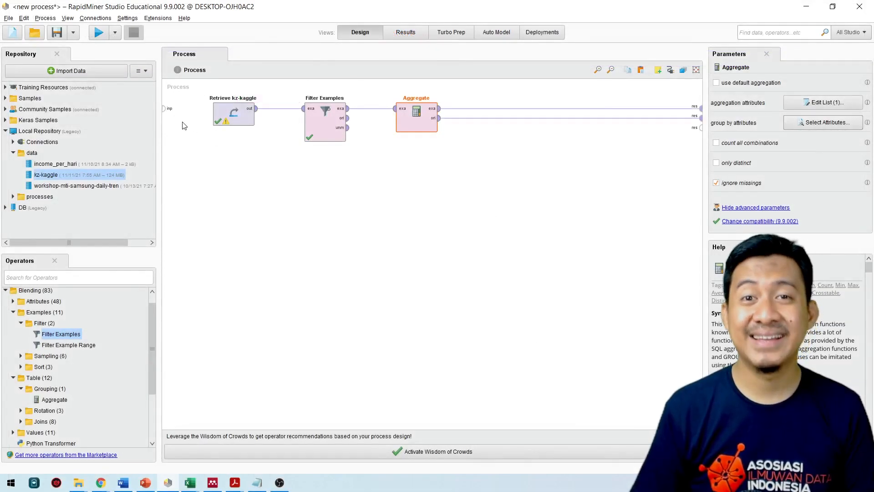
Step: Run the process again, open the Aggregate result and widen its brand column
left_click(98, 34)
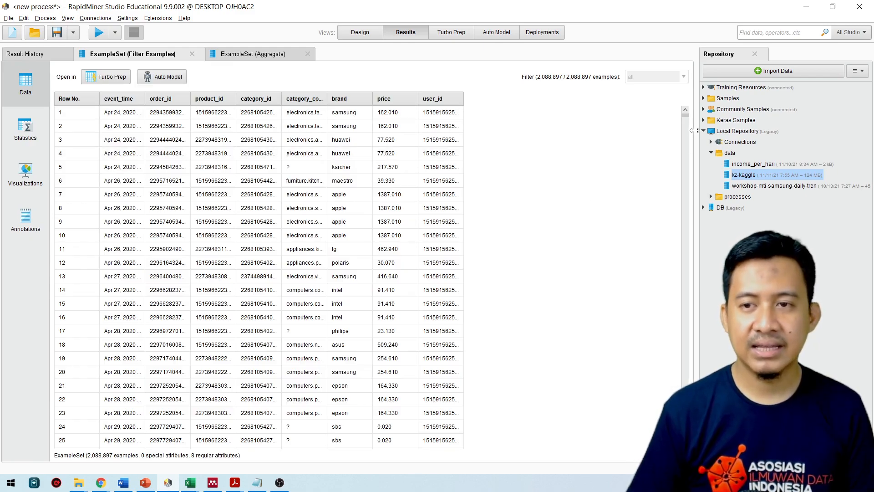
mouse_move(684, 115)
left_mouse_down()
mouse_move(684, 193)
mouse_move(685, 100)
left_mouse_up()
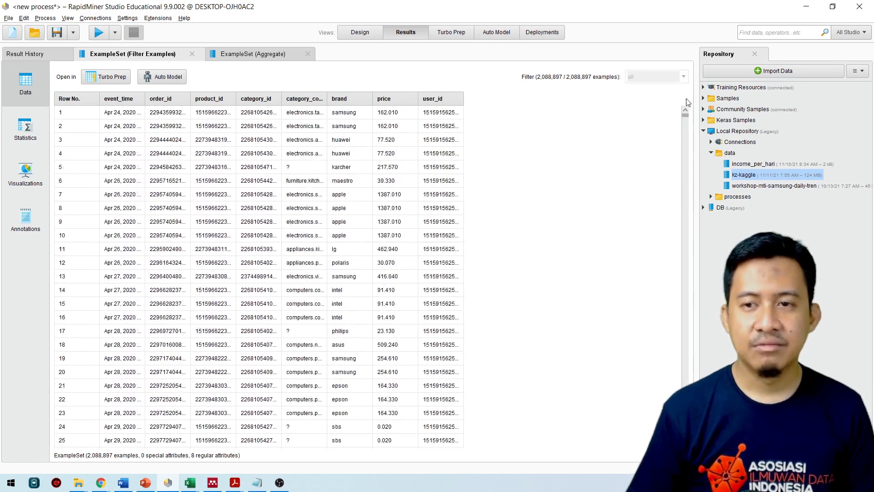
left_click(244, 55)
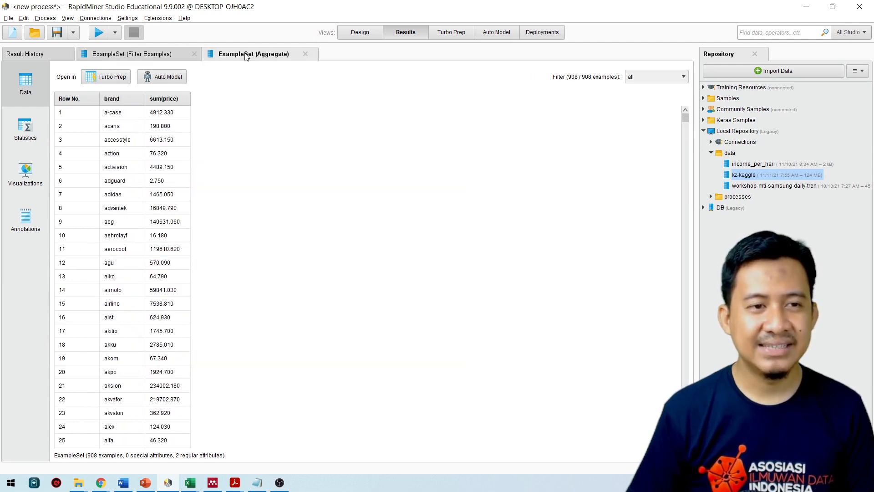
left_click_drag(145, 100, 171, 99)
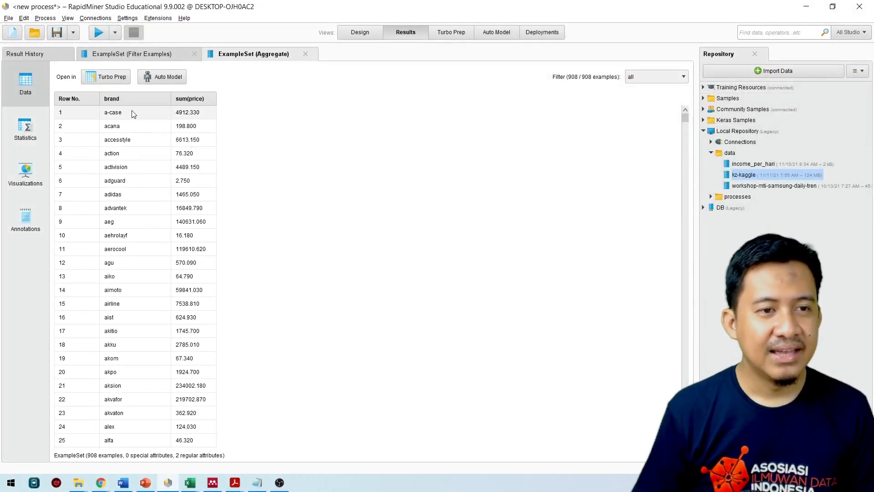
Step: Examine the summed price of each brand in the first rows of the grouped Aggregate result
scroll(132, 113, "down", 3)
scroll(133, 114, "up", 2)
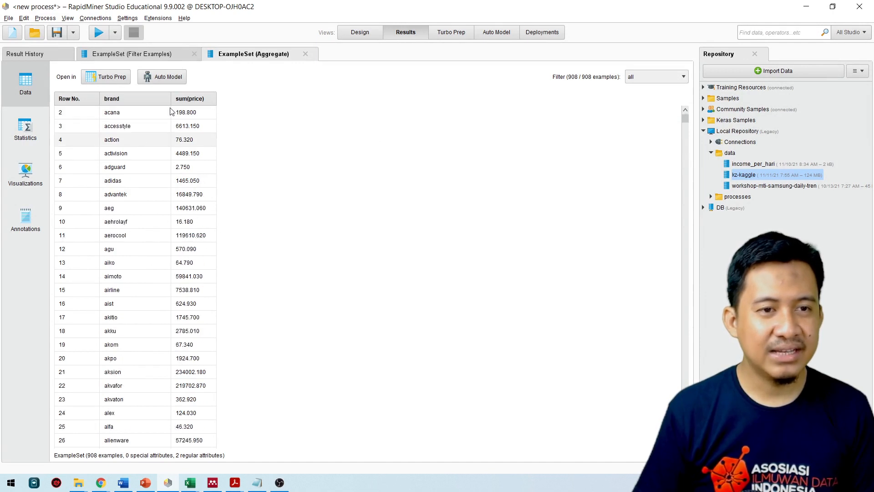
scroll(171, 110, "up", 1)
left_click(190, 113)
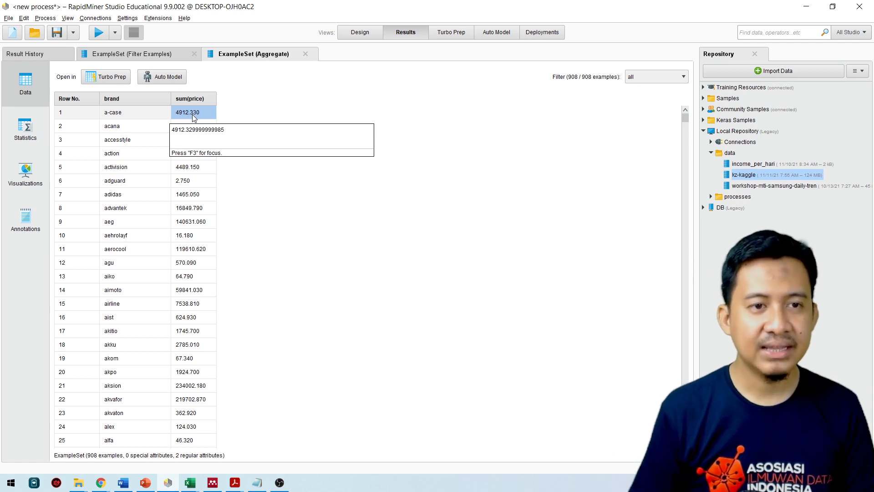
left_click(208, 128)
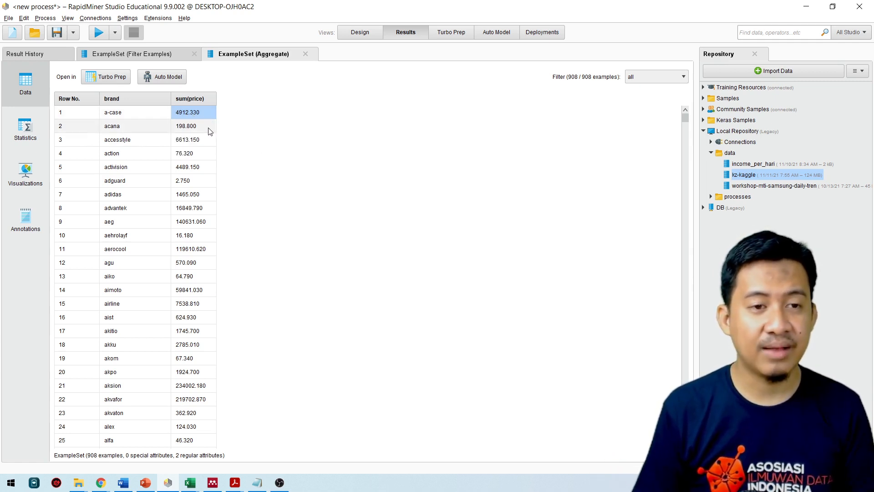
left_click(202, 141)
left_click(201, 154)
left_click(197, 169)
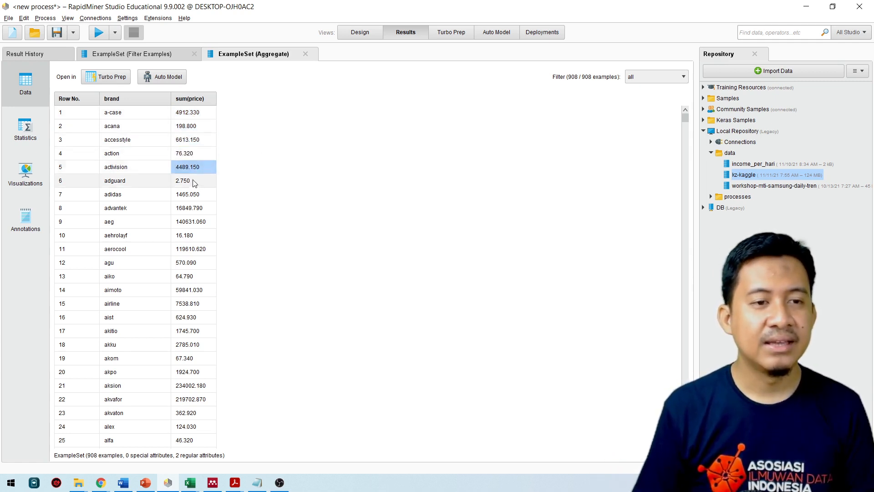
left_click(195, 182)
left_click(188, 196)
left_click(187, 206)
left_click(189, 221)
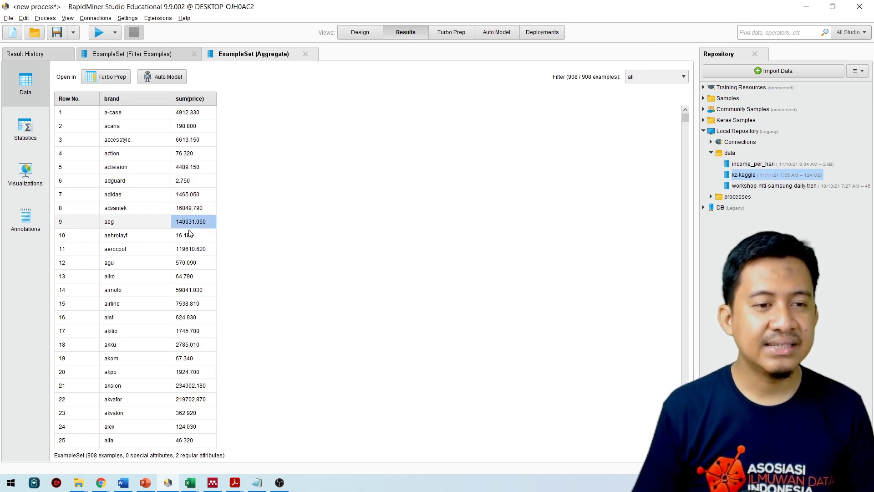
Step: Sort the grouped Aggregate result by sum(price) in descending order and widen that column to show its full heading
left_click(191, 235)
left_click(194, 250)
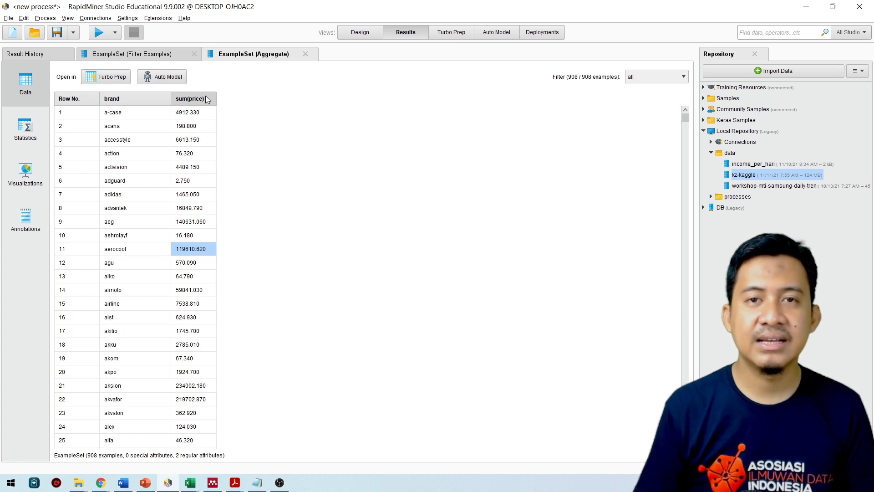
mouse_move(207, 100)
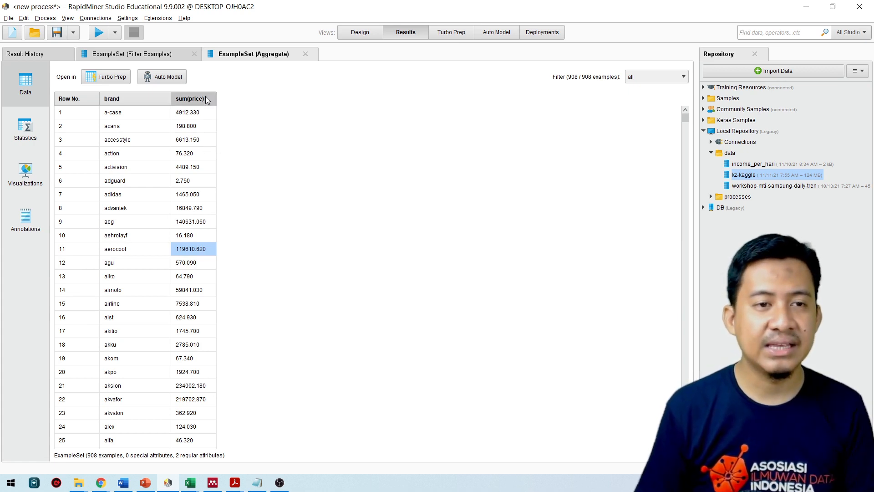
left_click(207, 99)
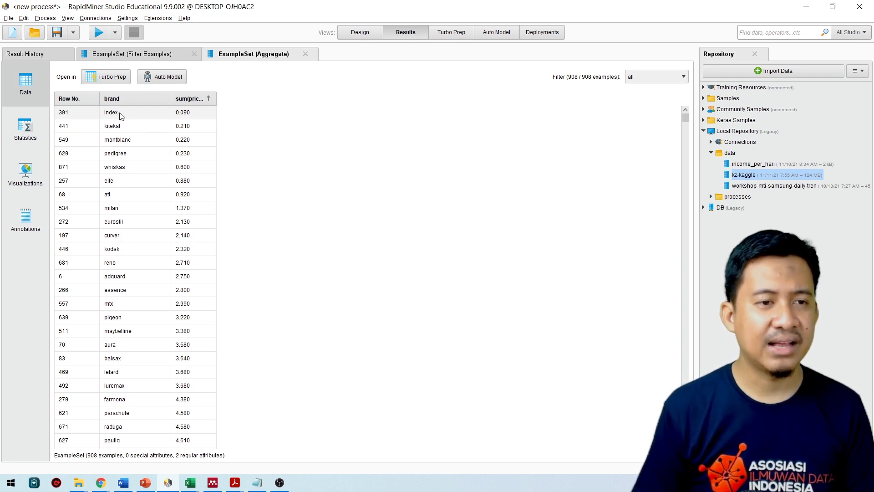
left_click(195, 100)
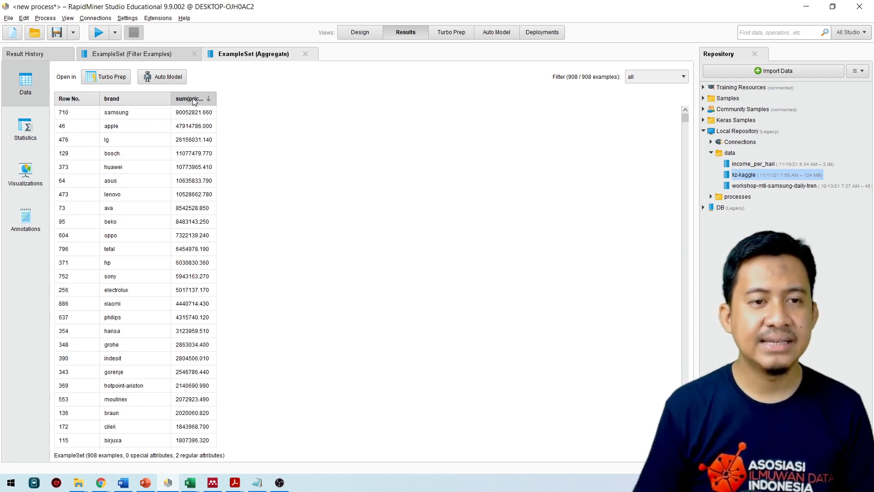
left_click_drag(215, 103, 235, 104)
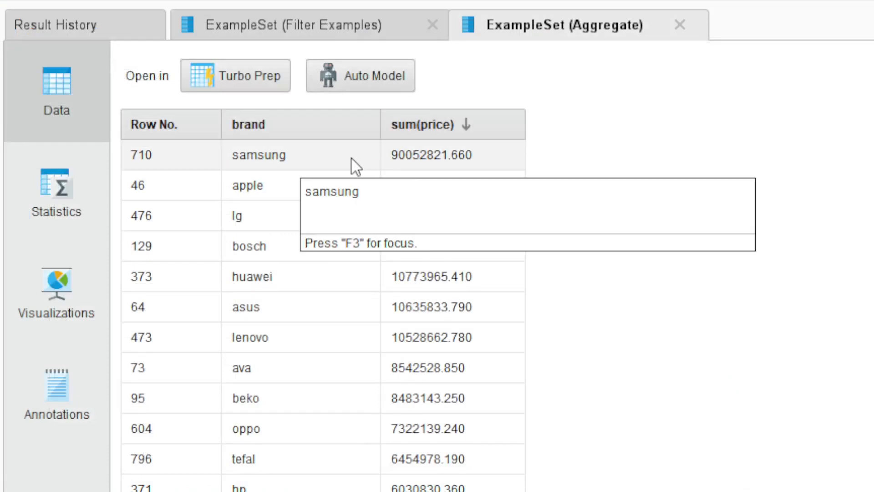
Step: Examine the summed prices of the samsung, apple and lg brands in the sorted Aggregate result
left_click(435, 158)
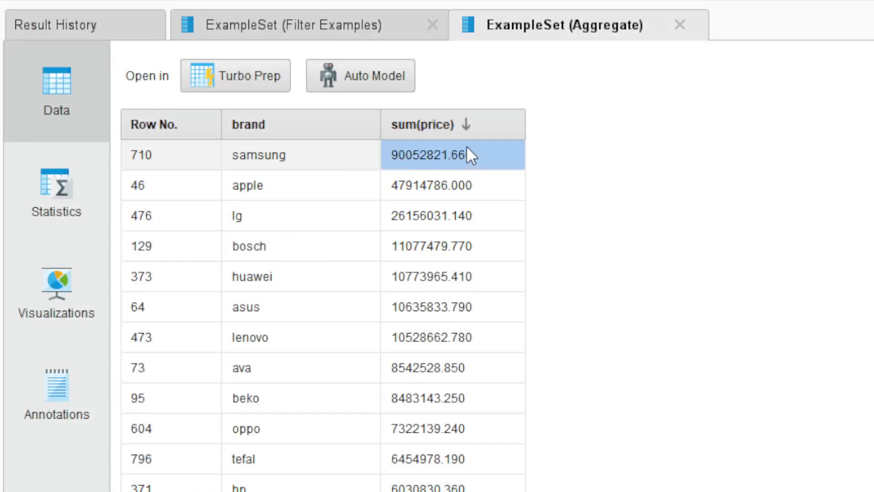
left_click(319, 163)
left_click(412, 160, "shift")
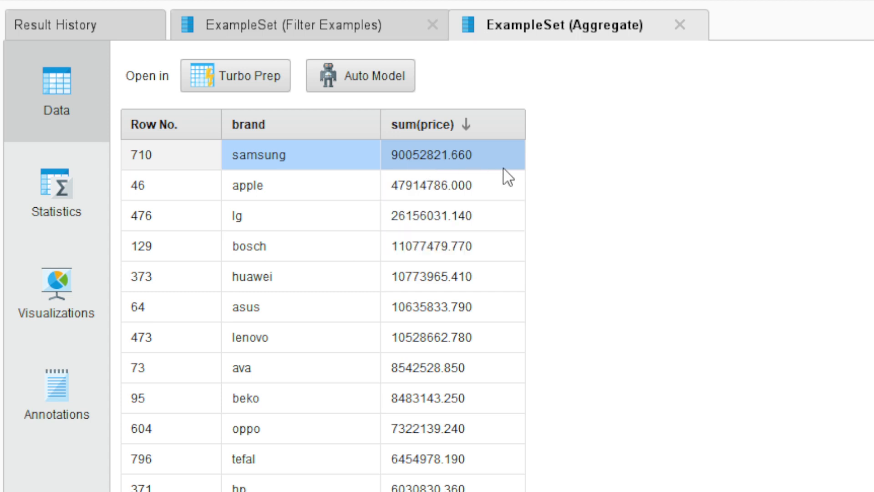
left_click(324, 186)
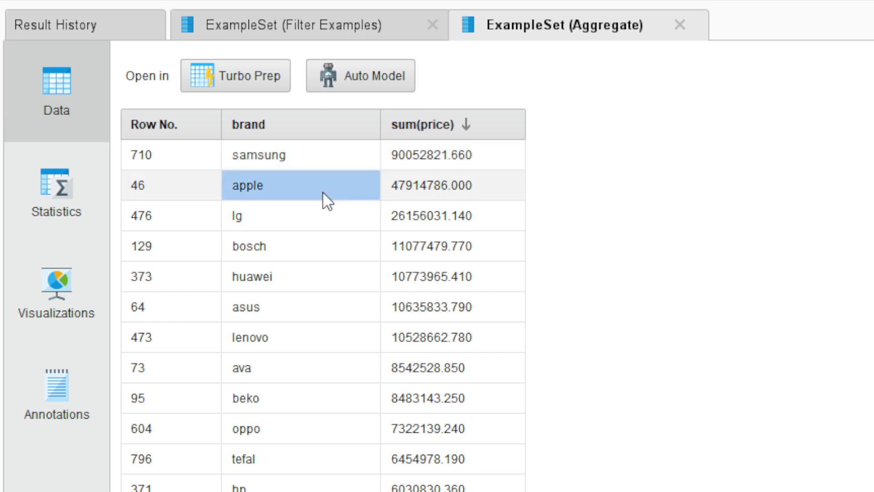
left_click(278, 216)
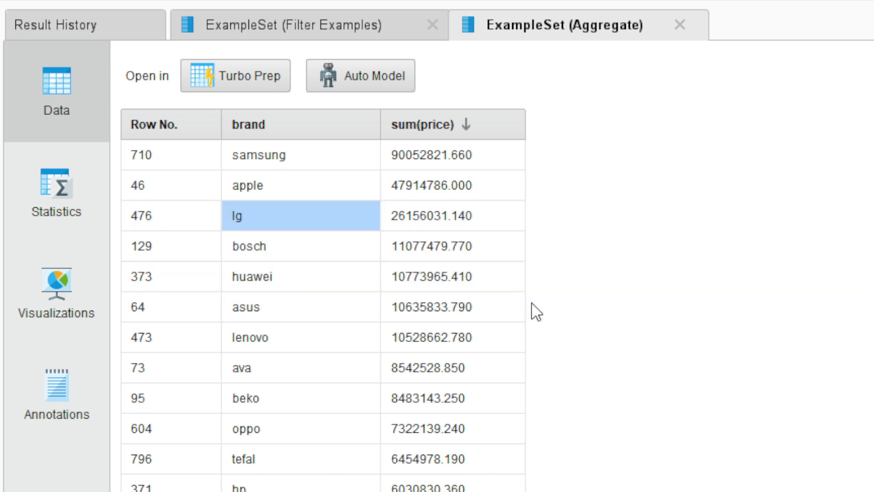
Step: Compare the summed prices of xiaomi and oppo with those of the three highest-ranked brands
scroll(521, 325, "down", 3)
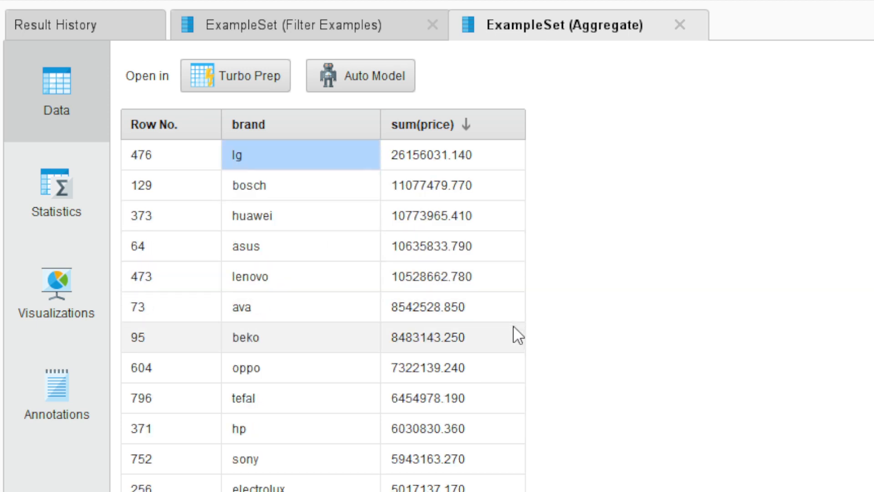
left_click_drag(282, 487, 436, 488)
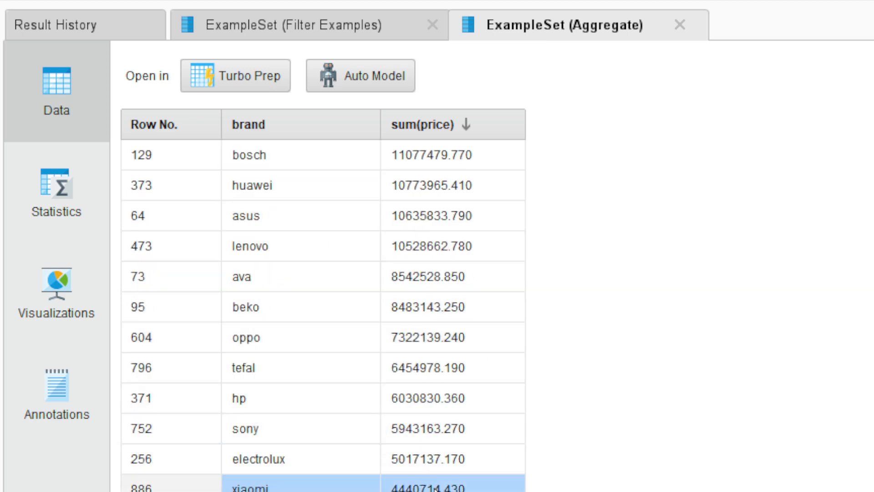
scroll(355, 353, "up", 3)
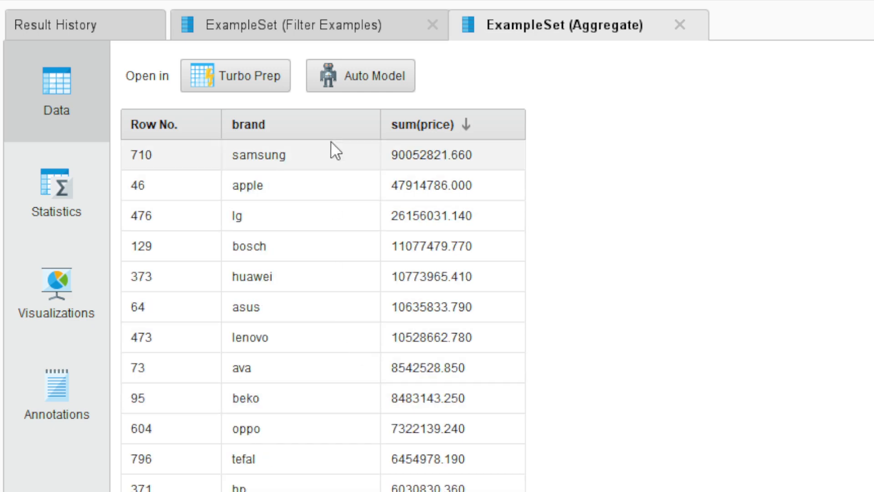
scroll(567, 359, "down", 2)
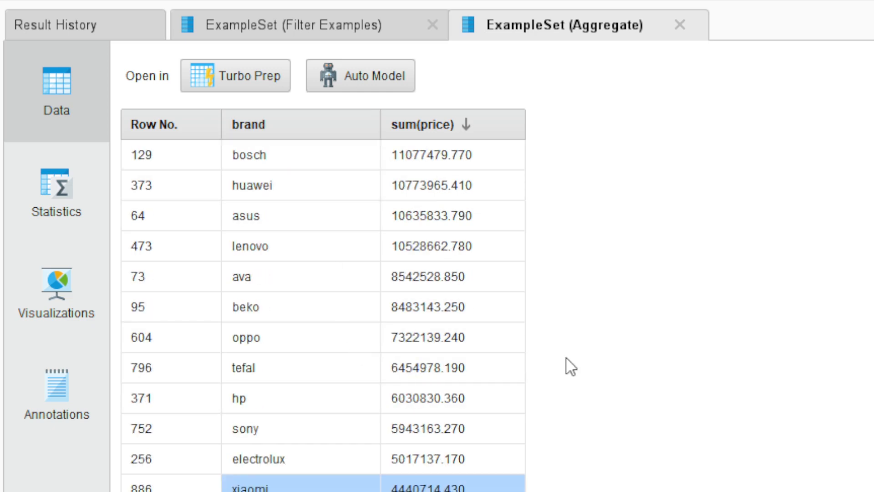
scroll(570, 364, "down", 2)
scroll(578, 367, "up", 2)
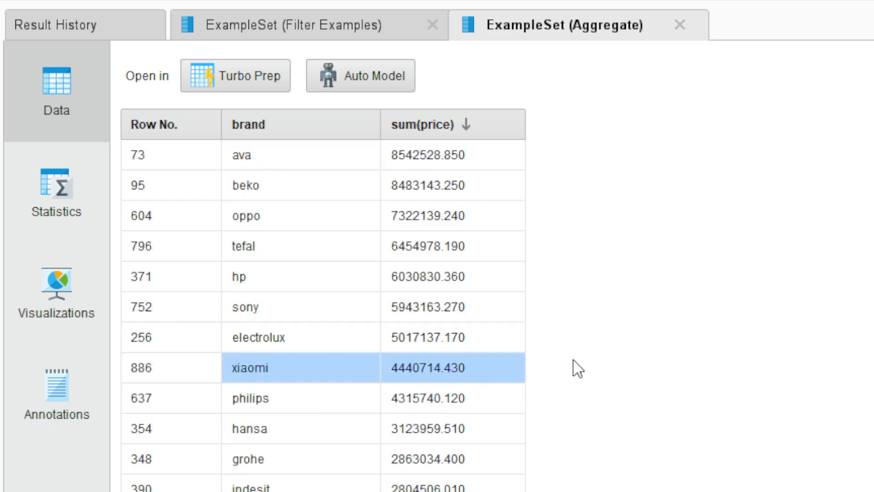
scroll(279, 248, "up", 1)
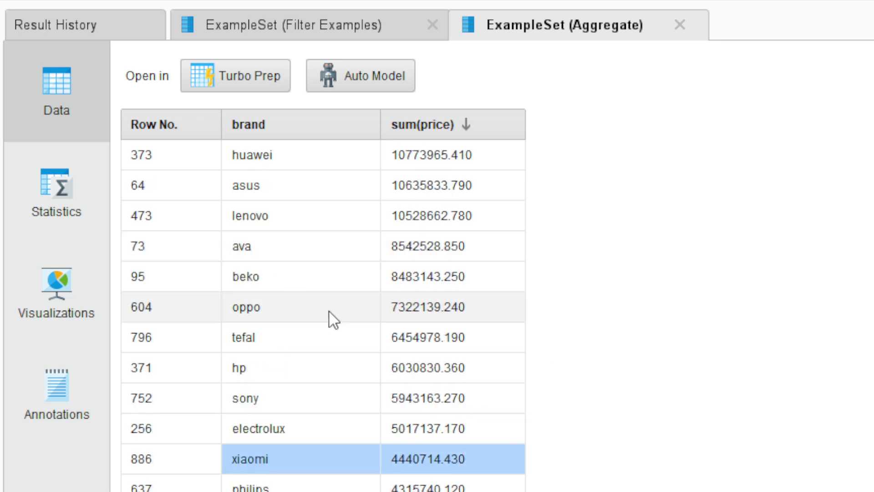
left_click(395, 307)
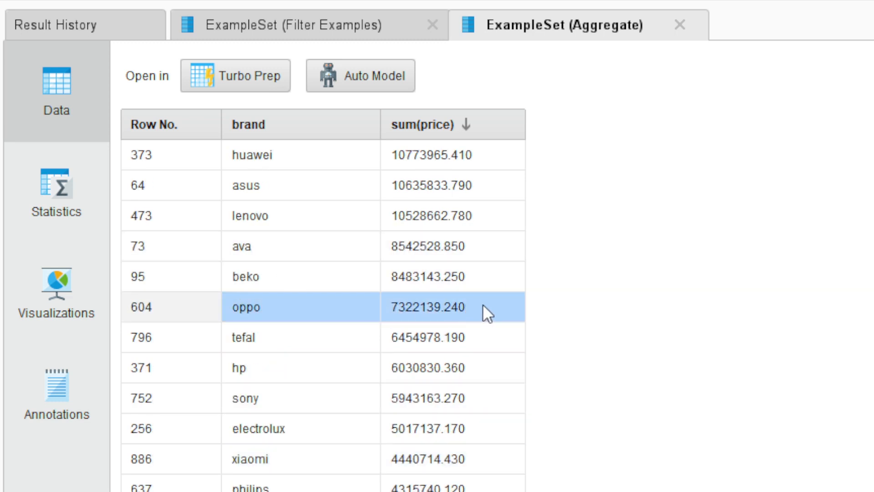
scroll(490, 302, "up", 2)
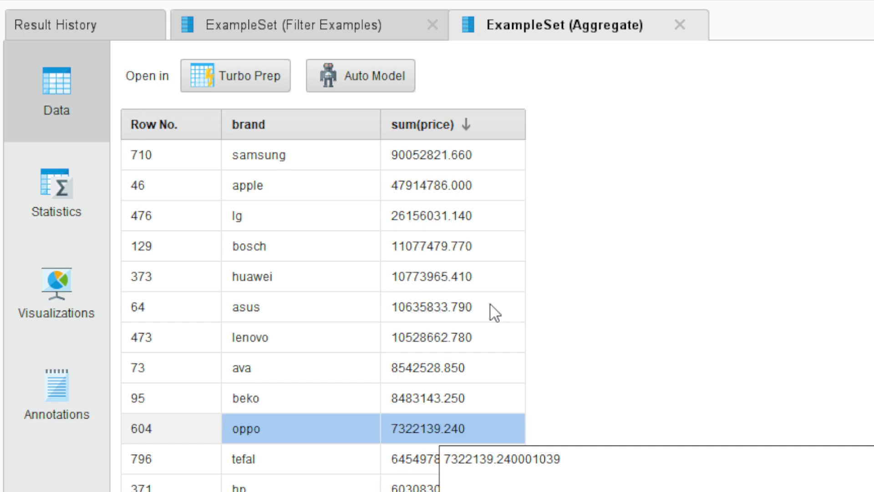
left_click_drag(483, 153, 486, 233)
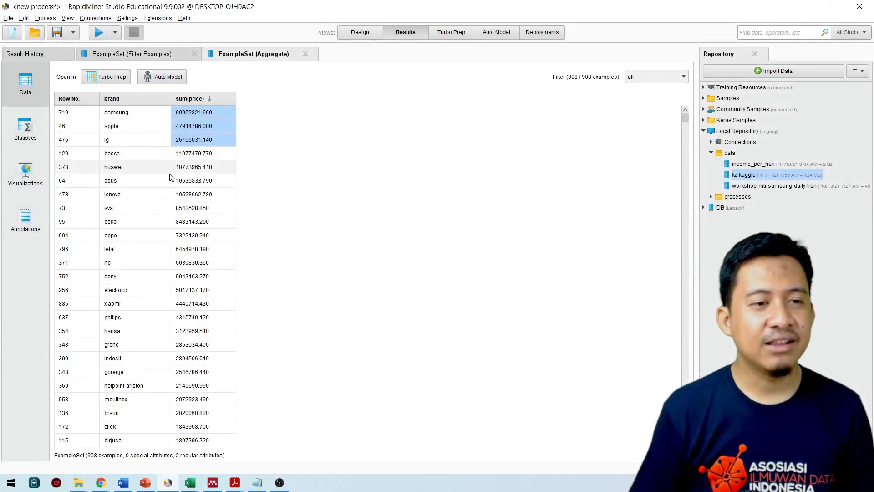
Step: Visualize the Aggregate result's sum(price) by brand as a Line plot
left_click(44, 182)
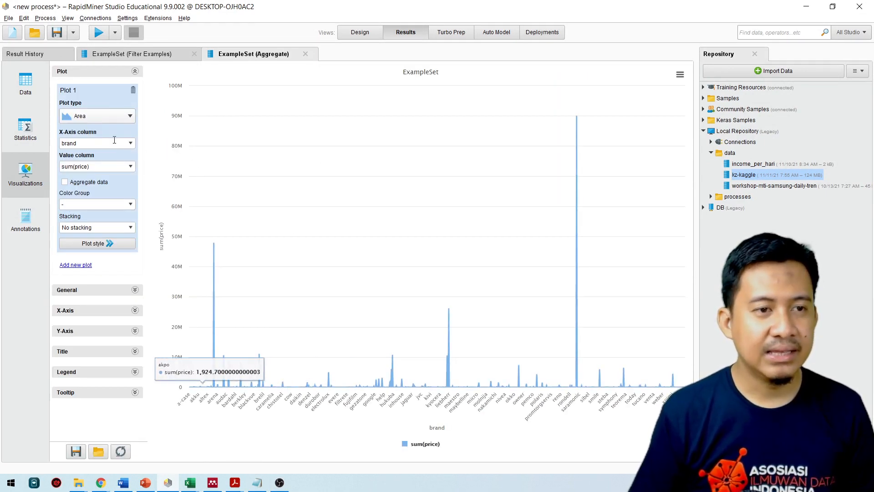
left_click(130, 116)
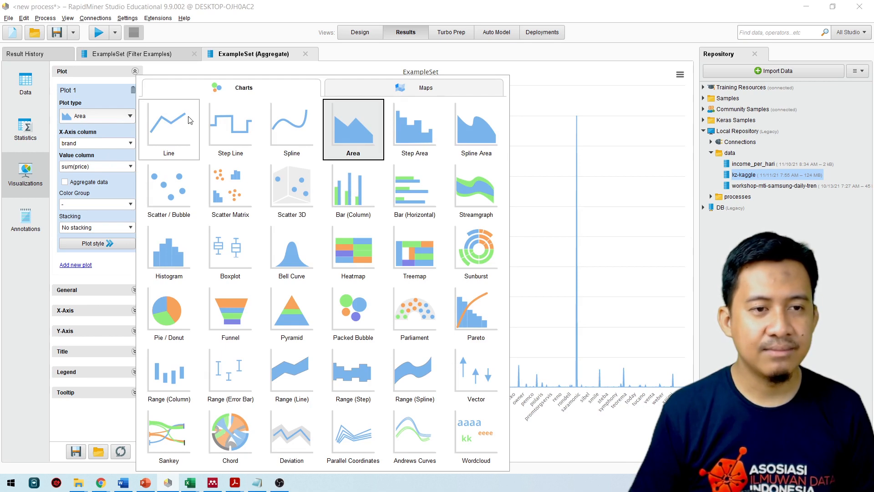
left_click(177, 127)
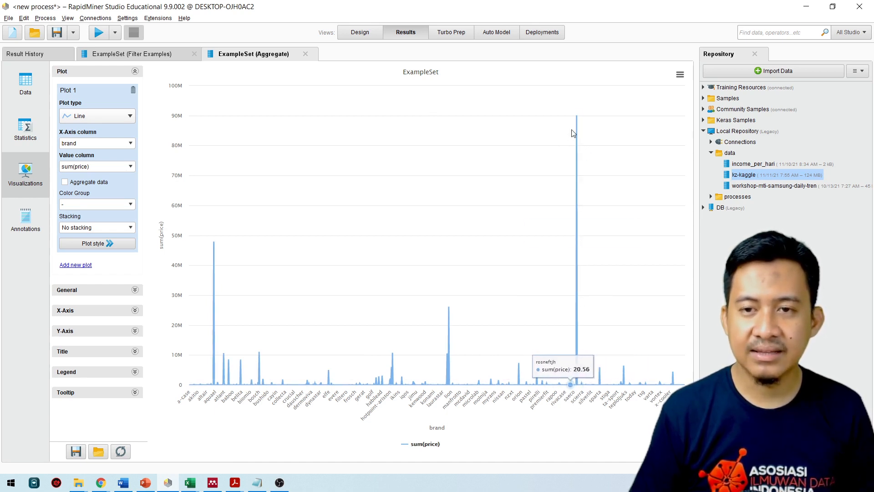
Step: Inspect the samsung peak and the lenovo and lg peaks of the line plot up close, restoring the full chart after each
mouse_move(559, 102)
left_mouse_down()
mouse_move(586, 370)
mouse_move(619, 397)
left_mouse_up()
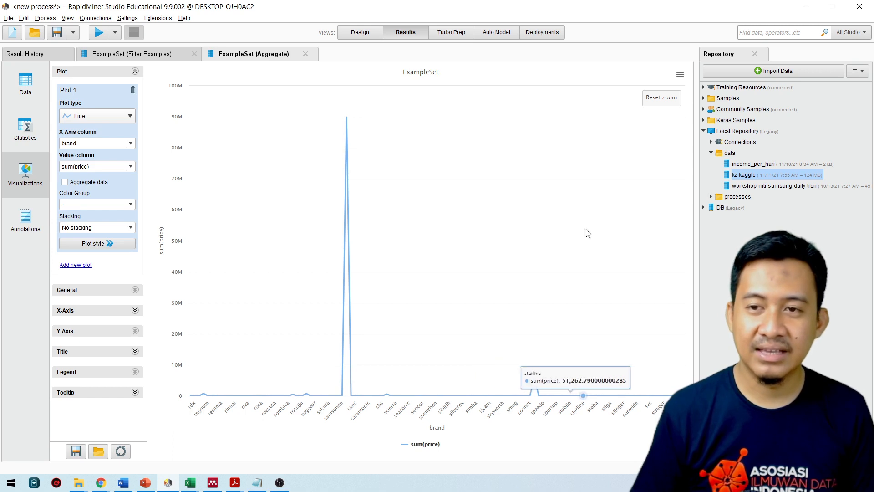
left_click(672, 100)
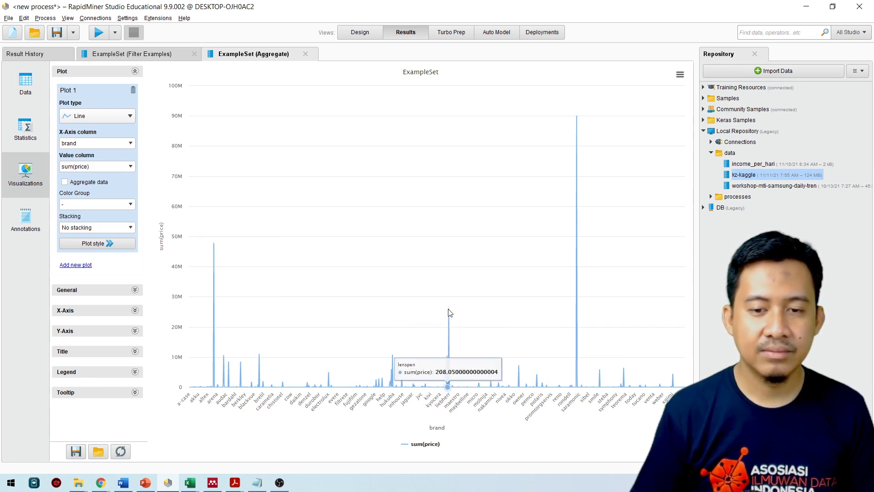
left_click_drag(429, 293, 498, 383)
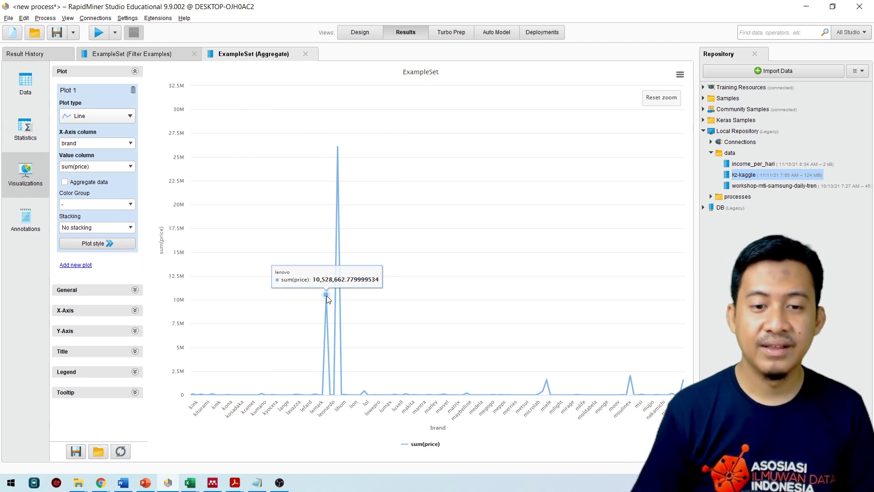
left_click(662, 98)
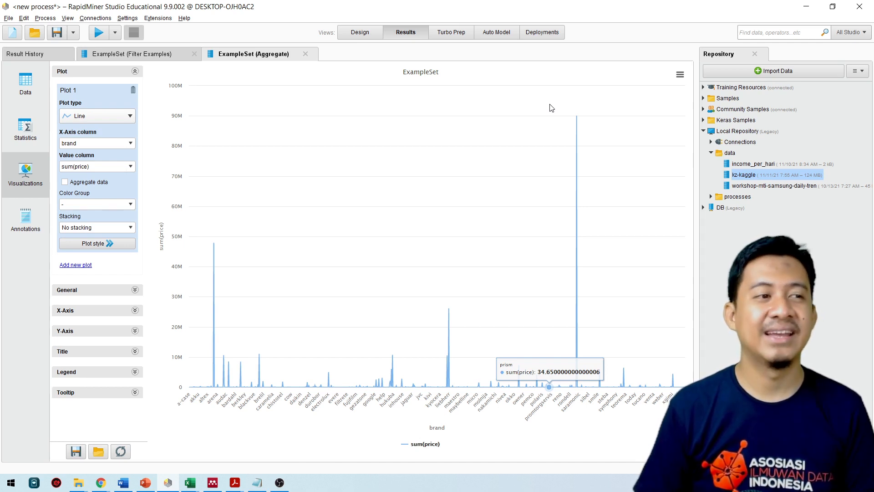
Step: Change the plot type to Bar (Column), and return to the Aggregate result's data table
left_click(108, 115)
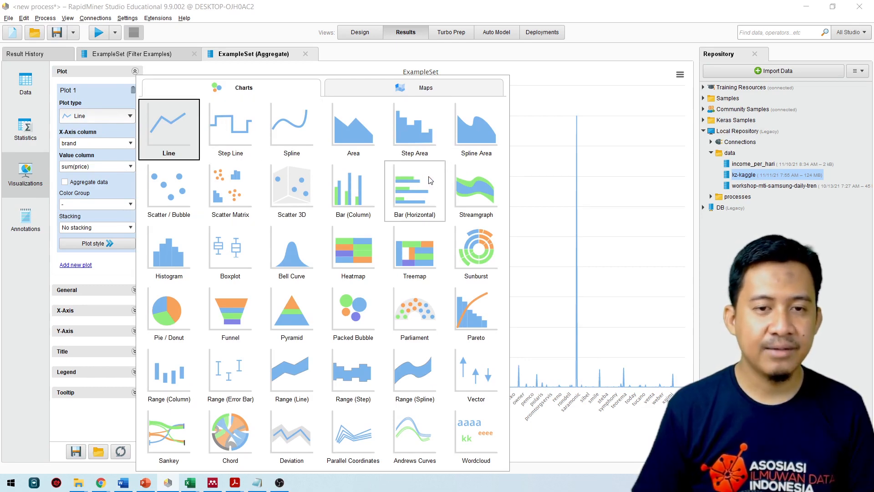
left_click(365, 167)
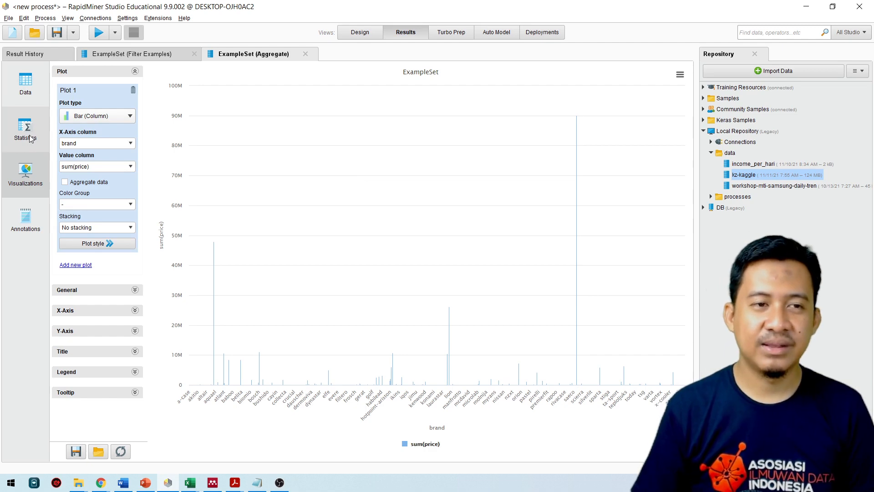
left_click(25, 83)
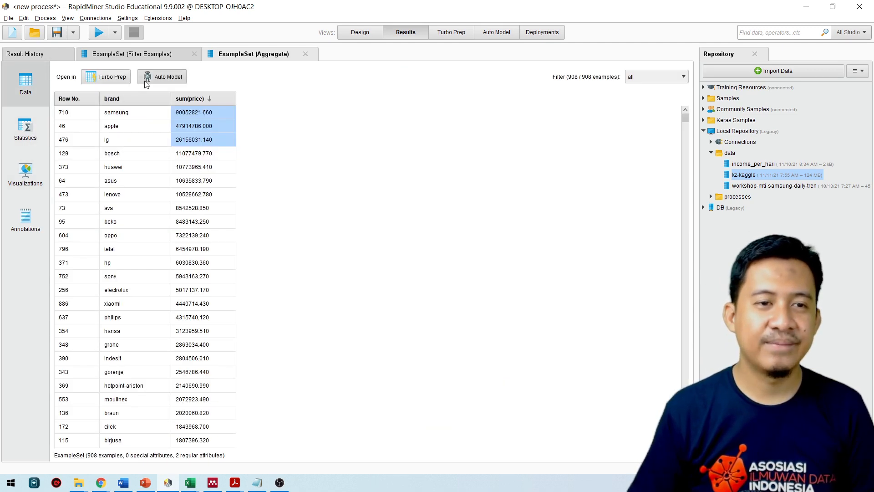
Step: Check the process design, reopen the Filter Examples result and widen its category_code column to show the full category names
left_click(360, 32)
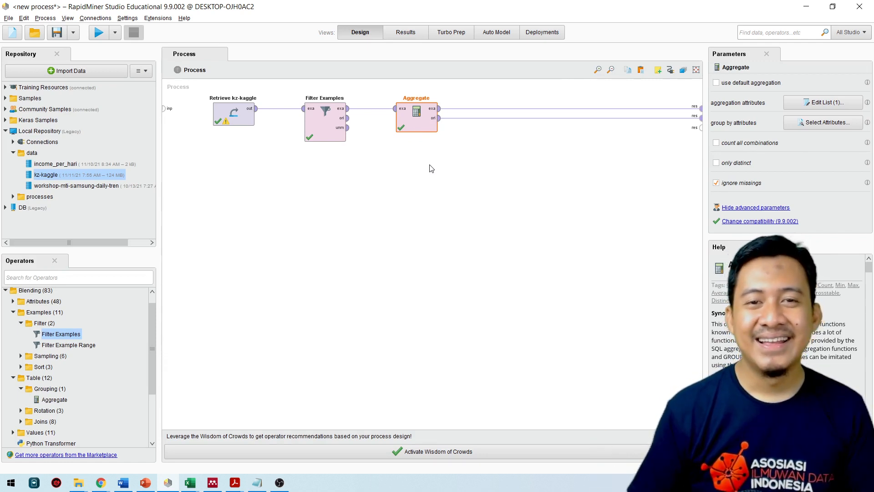
left_click(401, 35)
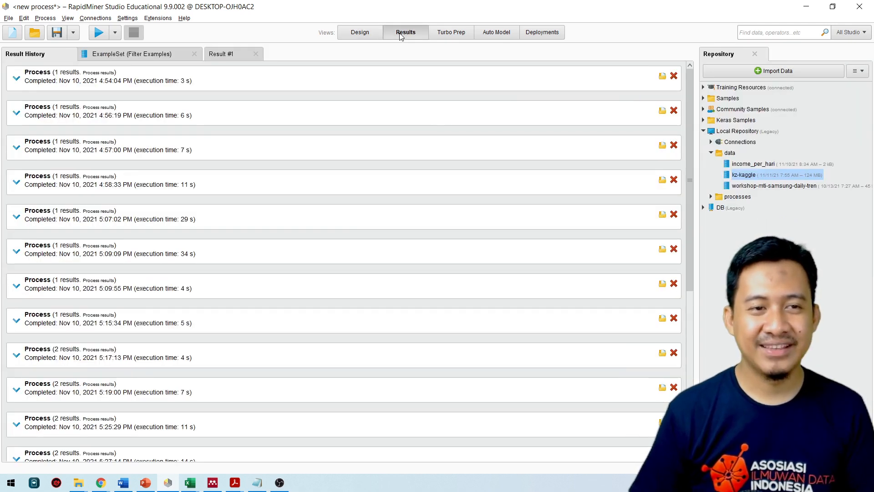
left_click(145, 56)
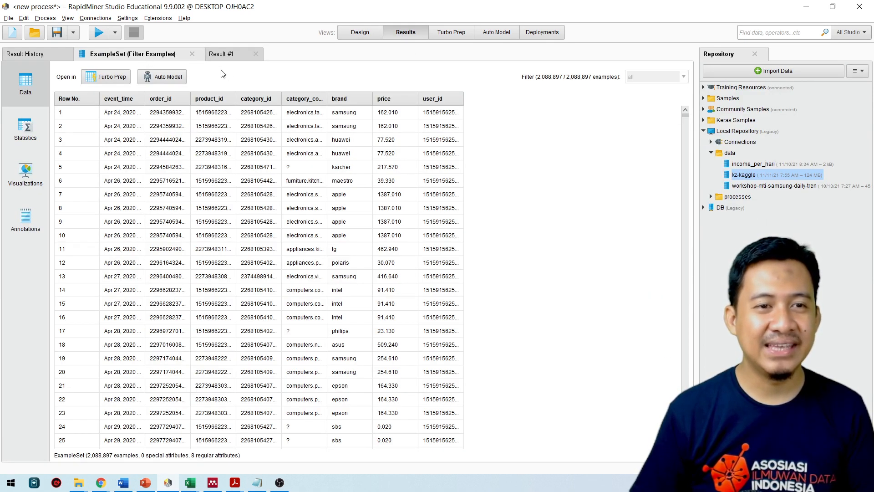
left_click(224, 54)
left_click(130, 55)
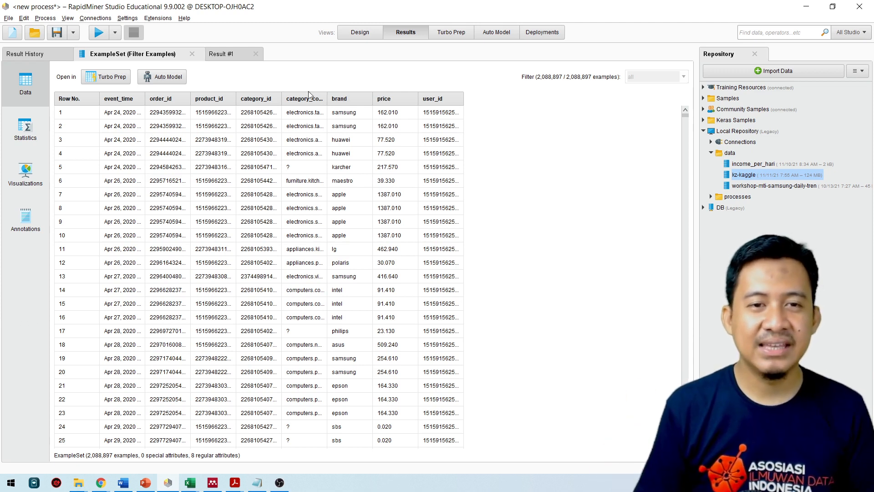
left_click_drag(327, 98, 375, 98)
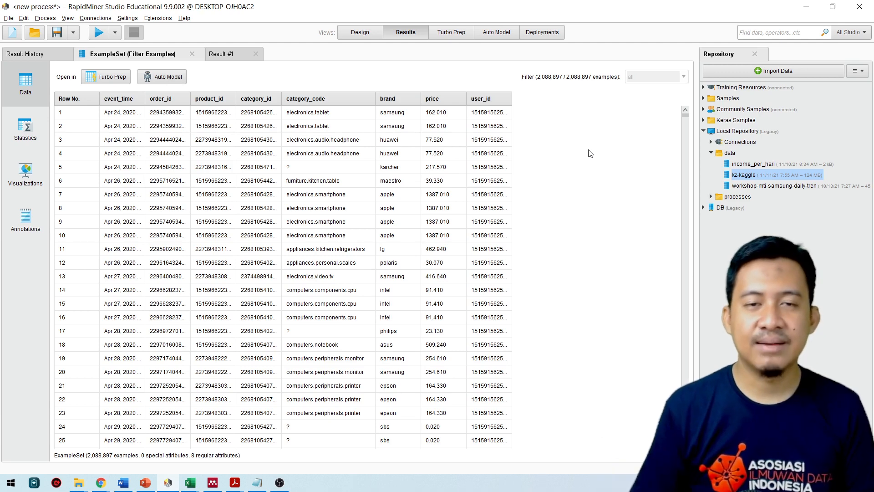
Step: Return to the process design and remove brand from the Aggregate operator's group by attributes
left_click(370, 32)
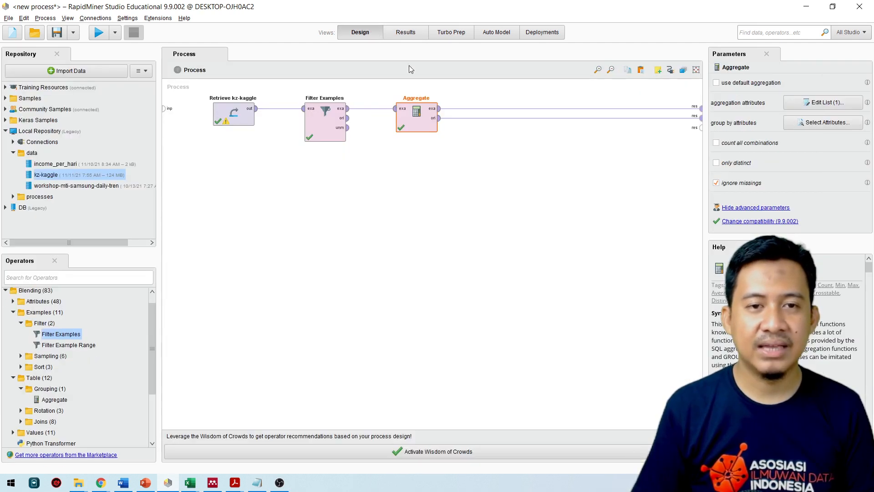
left_click(321, 133)
right_click(324, 121)
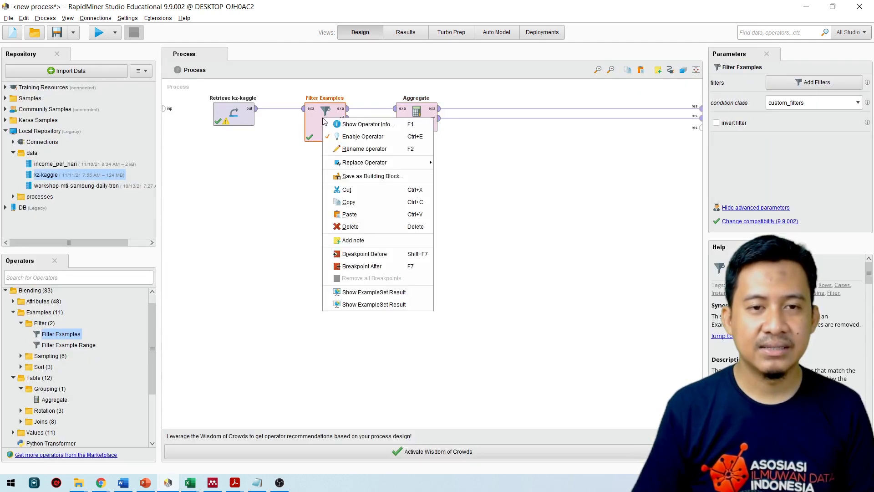
left_click(564, 215)
left_click(424, 131)
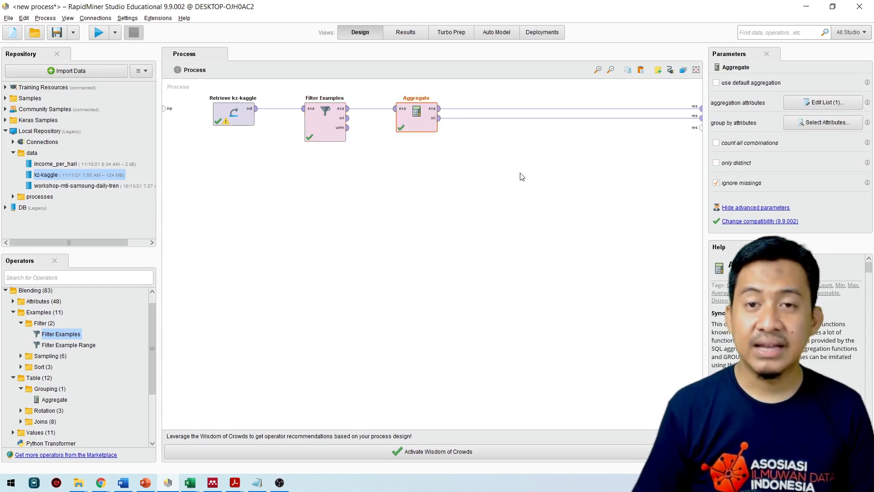
left_click(808, 125)
left_click(472, 195)
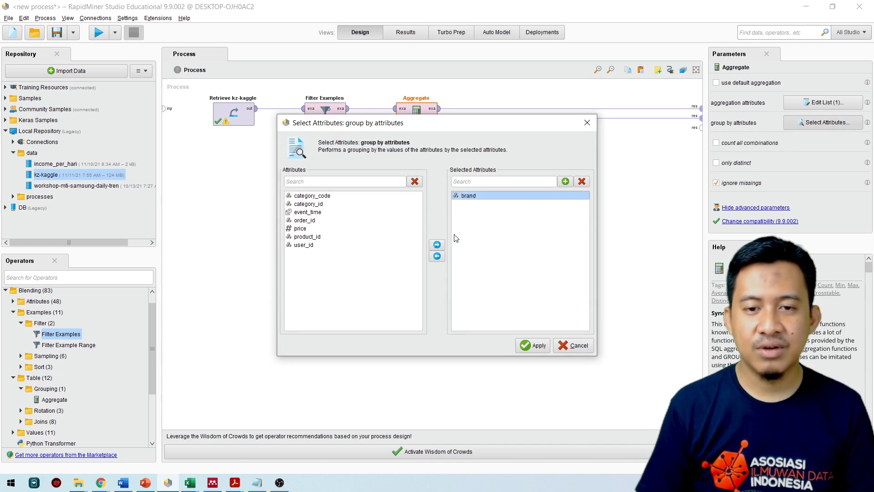
left_click(437, 256)
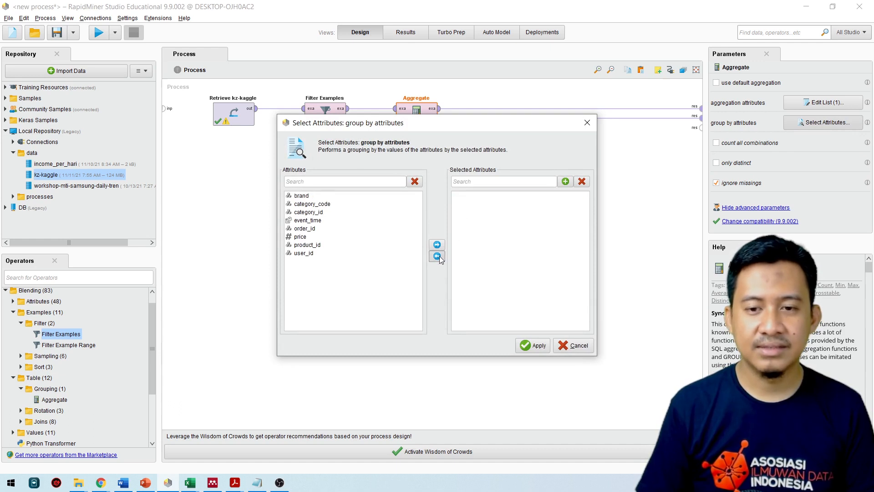
left_click(540, 346)
left_click(538, 224)
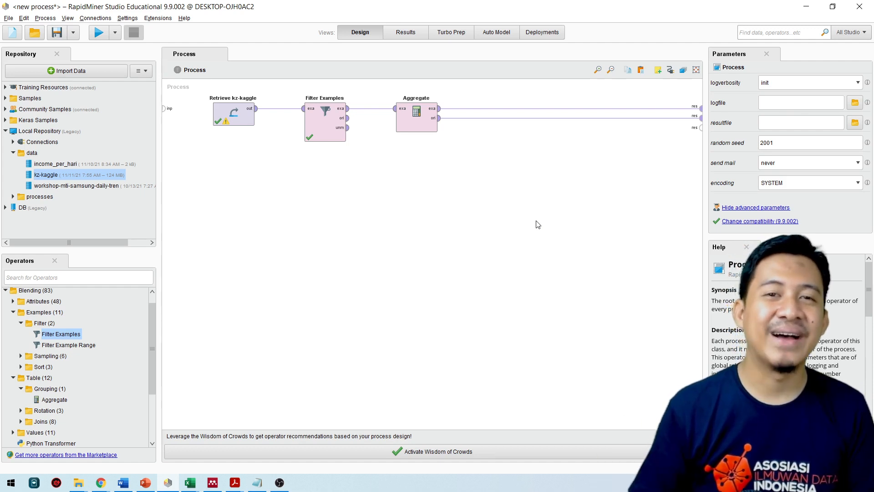
Step: Widen the gap between the Filter Examples and Aggregate operators by moving them apart in the process
left_click_drag(416, 119, 477, 120)
left_click(313, 126)
left_click_drag(313, 127, 283, 127)
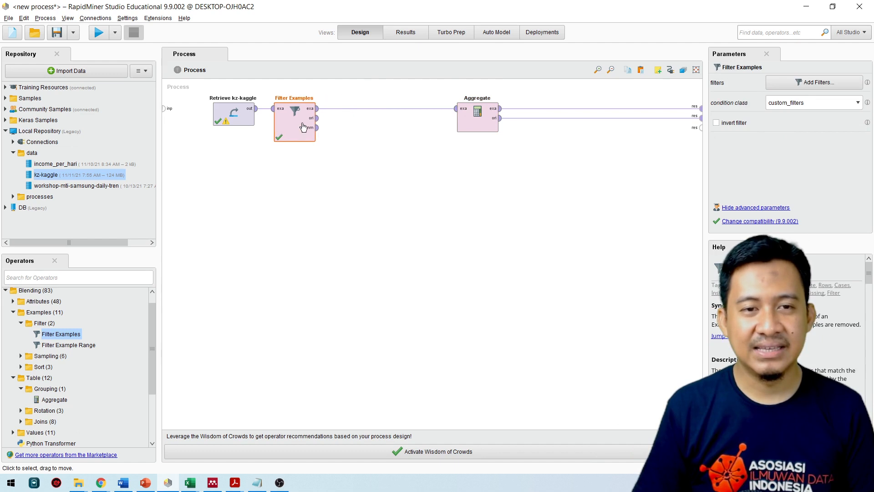
Step: Check the Aggregate operator's aggregation list and set event_time as its only group by attribute
left_click(482, 119)
double_click(483, 119)
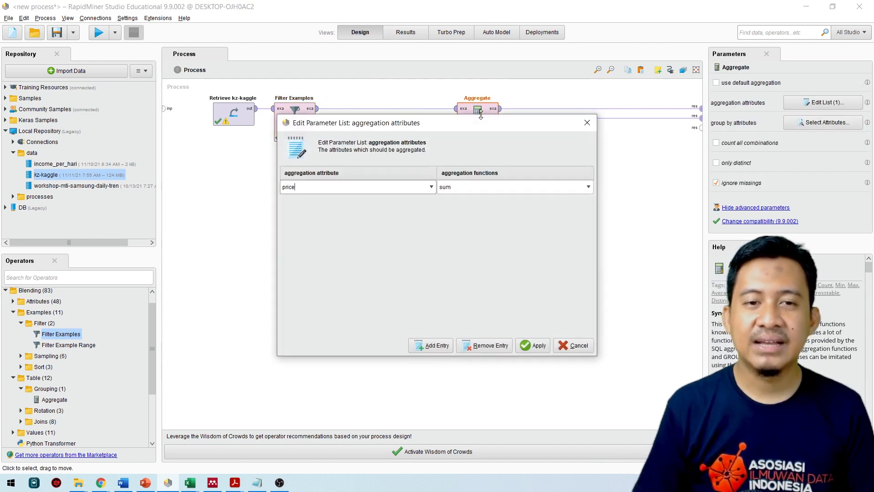
left_click(588, 123)
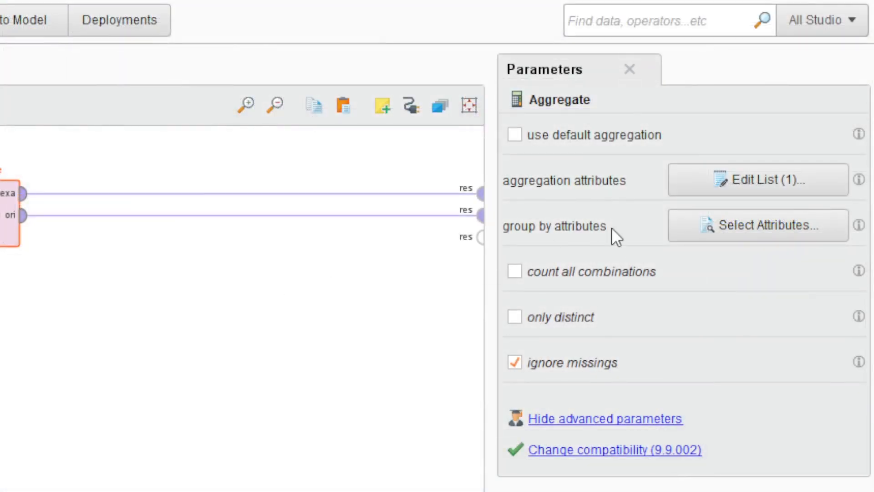
left_click(729, 226)
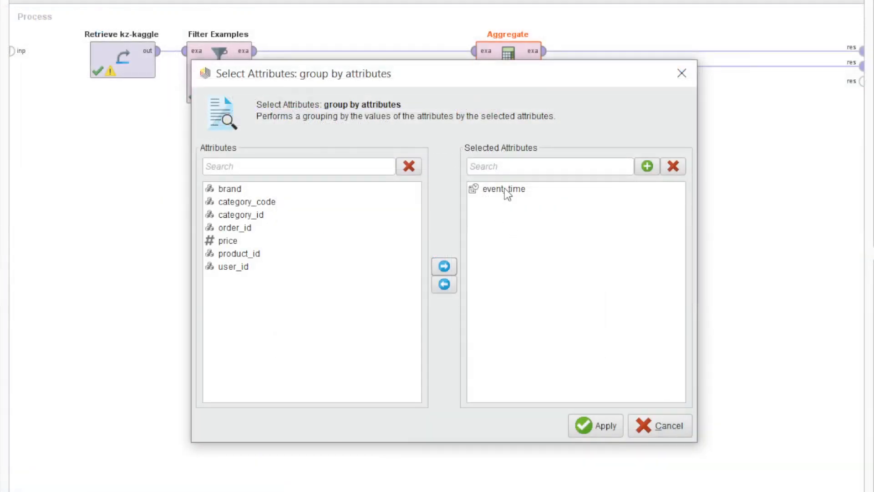
left_click(506, 192)
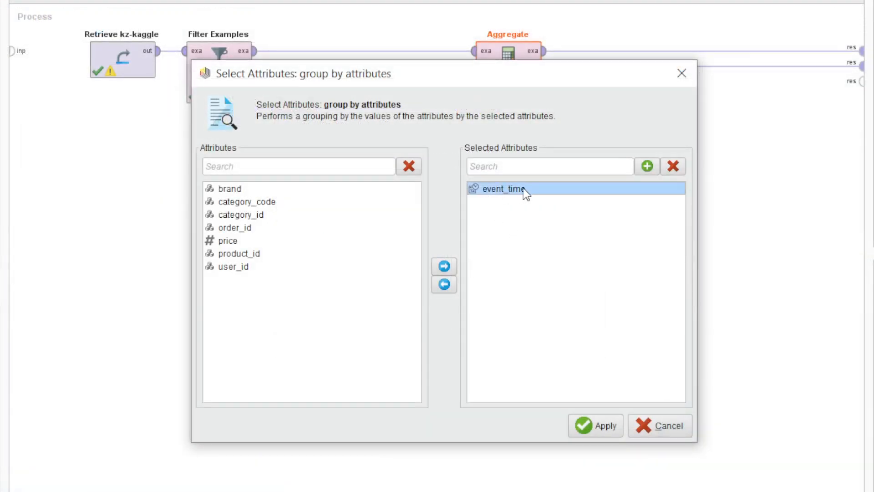
left_click(597, 426)
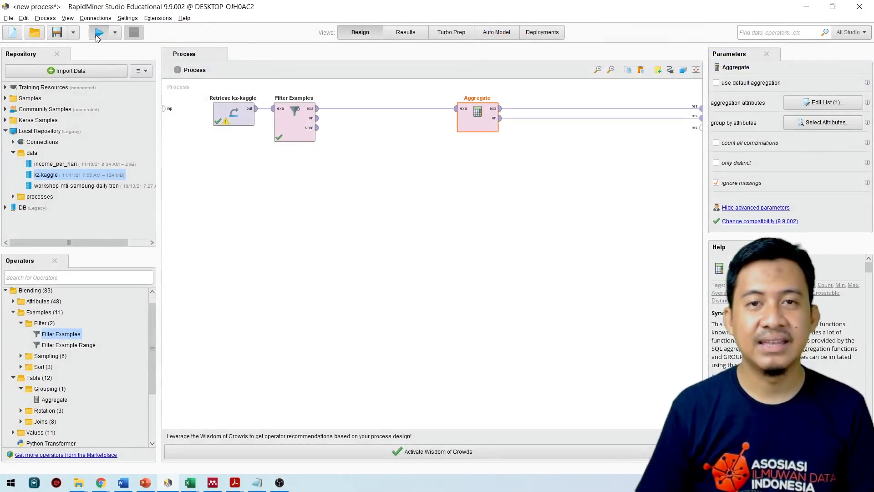
Step: Run the process and widen the Aggregate result's event_time column to show the full timestamps
left_click(97, 36)
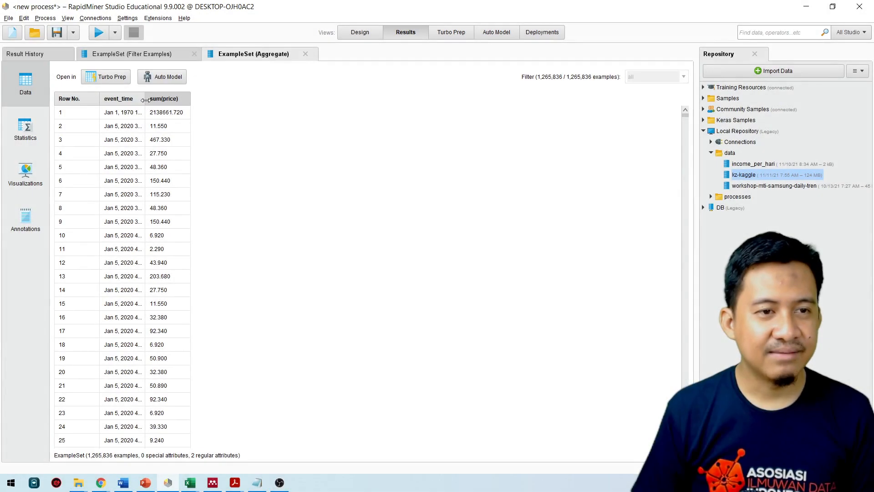
left_click_drag(145, 100, 215, 100)
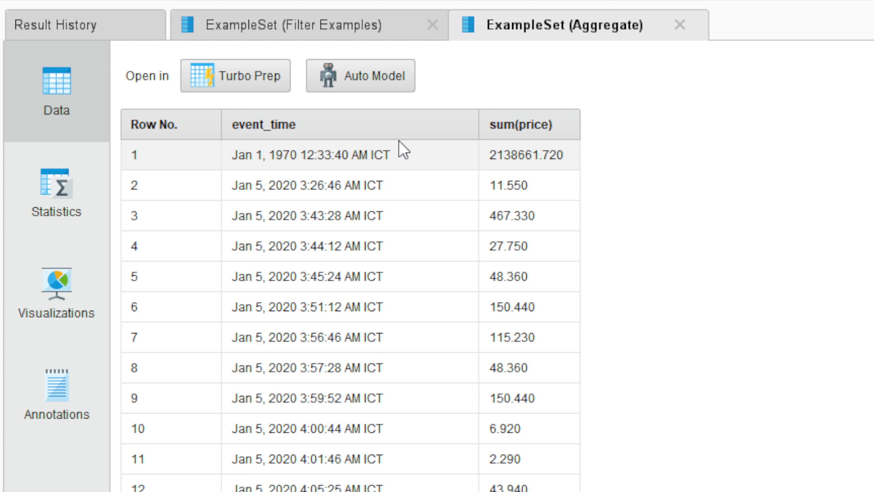
Step: Examine the 1970 row's date and sum(price), and compare the individual event_time values in the Jan 5, 2020 rows
left_click(278, 160)
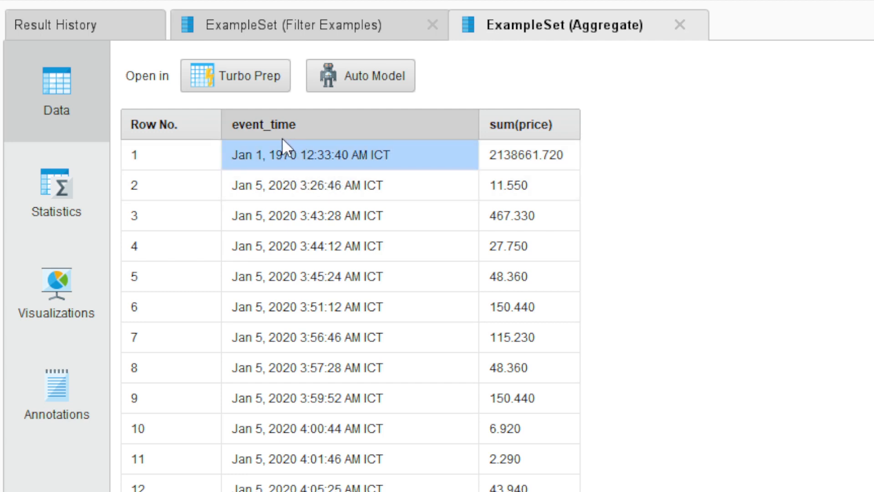
mouse_move(282, 138)
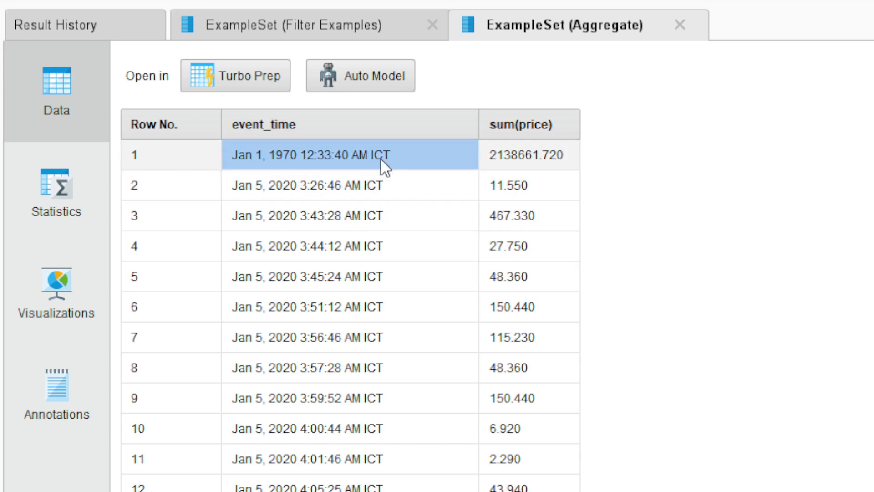
left_click_drag(205, 151, 543, 155)
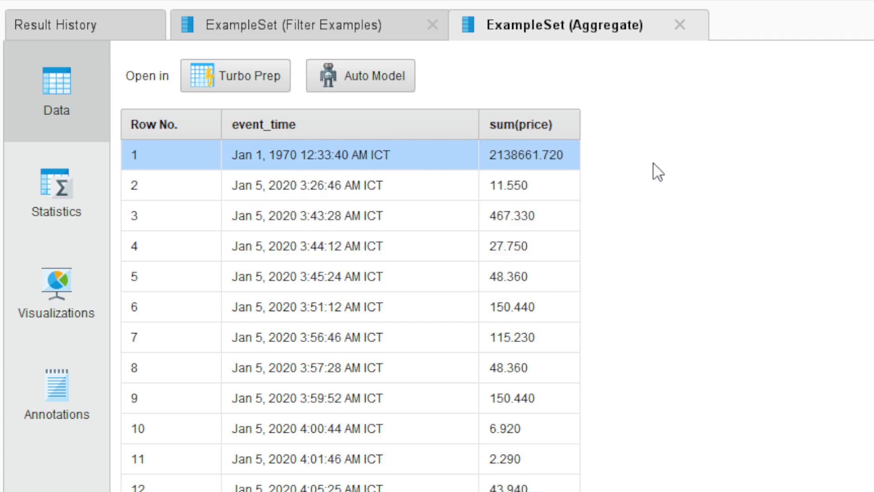
left_click_drag(213, 160, 552, 154)
left_click_drag(428, 189, 416, 400)
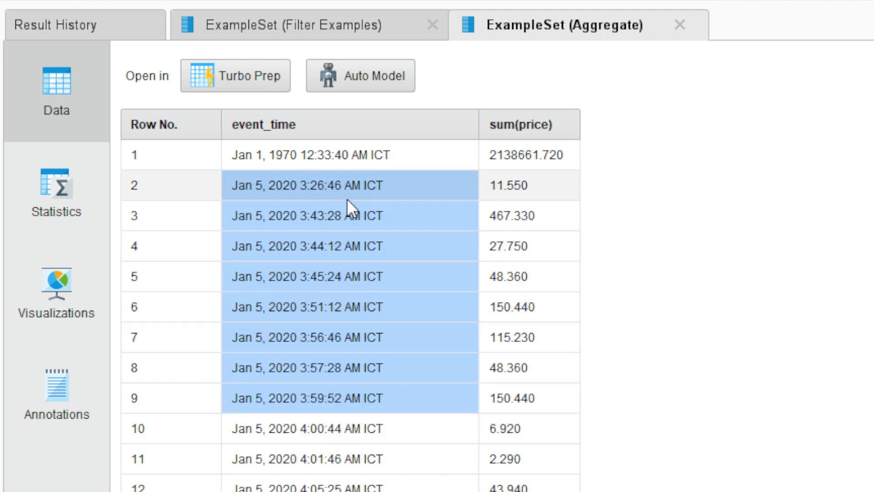
left_click(261, 186)
left_click_drag(395, 190, 374, 452)
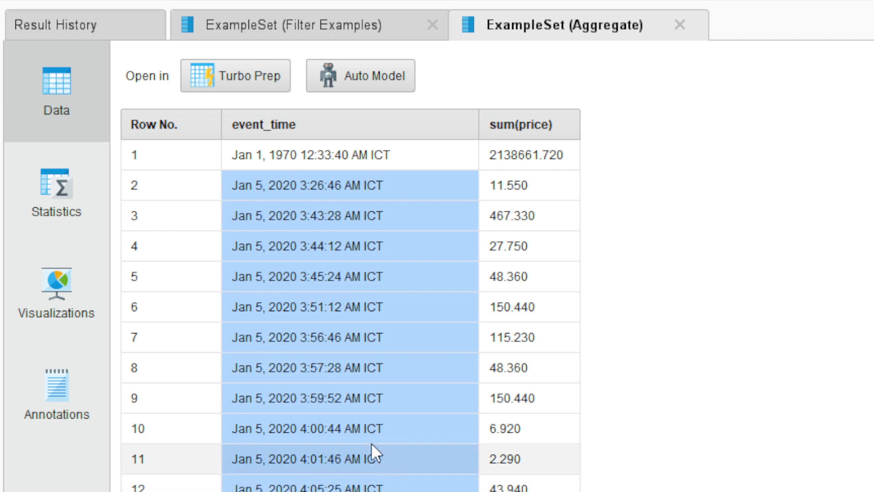
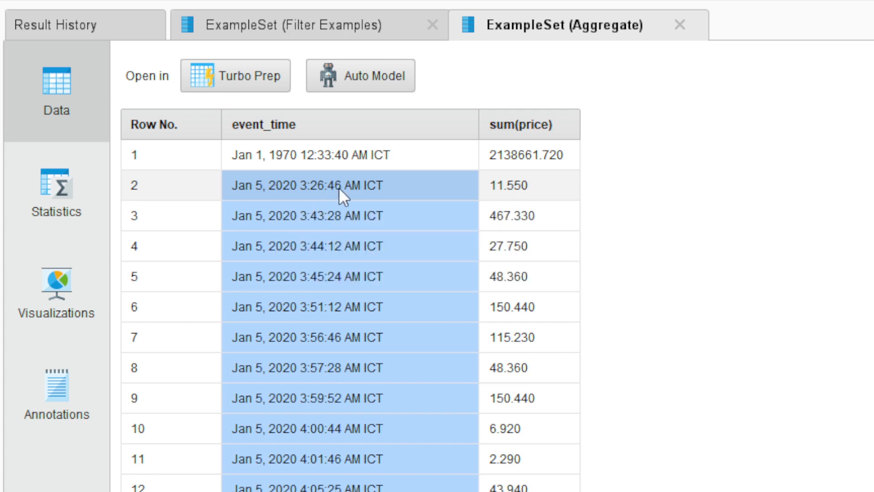
left_click(327, 216)
left_click(328, 246)
left_click(335, 280)
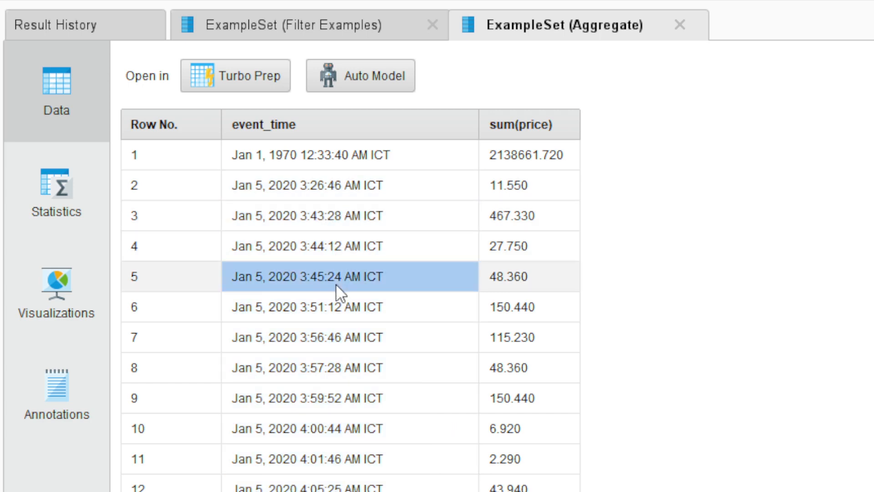
left_click(340, 308)
left_click(343, 337)
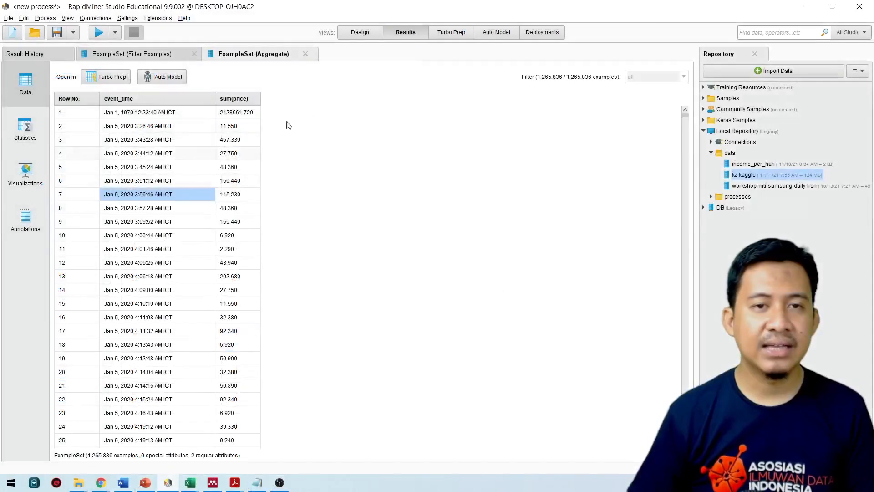
Step: Return to the process design and insert a second Filter Examples operator between the existing Filter Examples and Aggregate
left_click(357, 34)
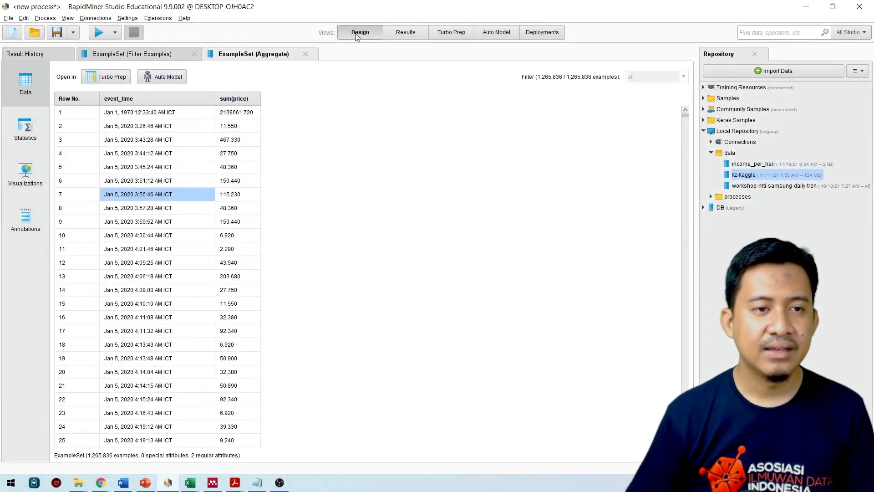
left_click(410, 160)
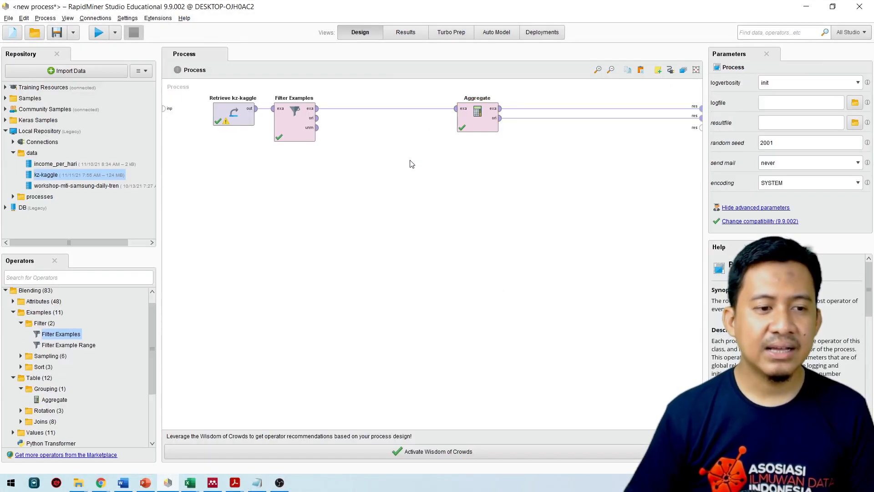
left_click_drag(77, 335, 380, 107)
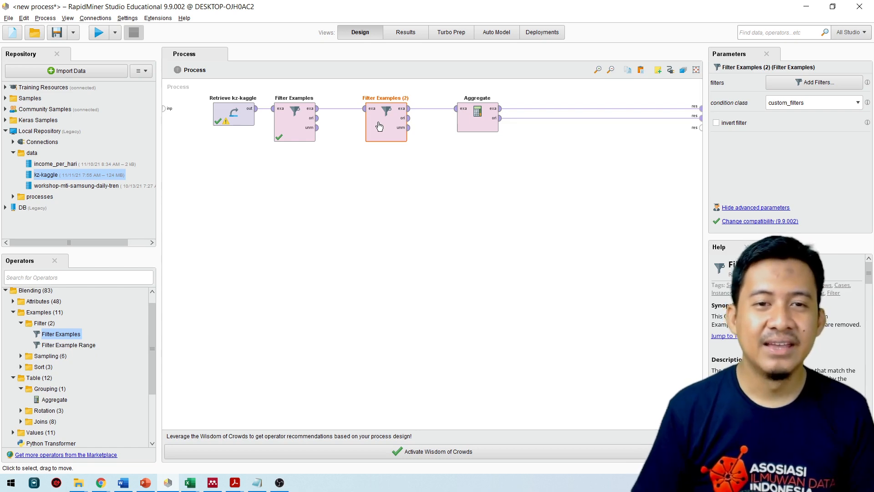
Step: Start a filter in the second Filter Examples operator on event_time with the > comparator
double_click(379, 126)
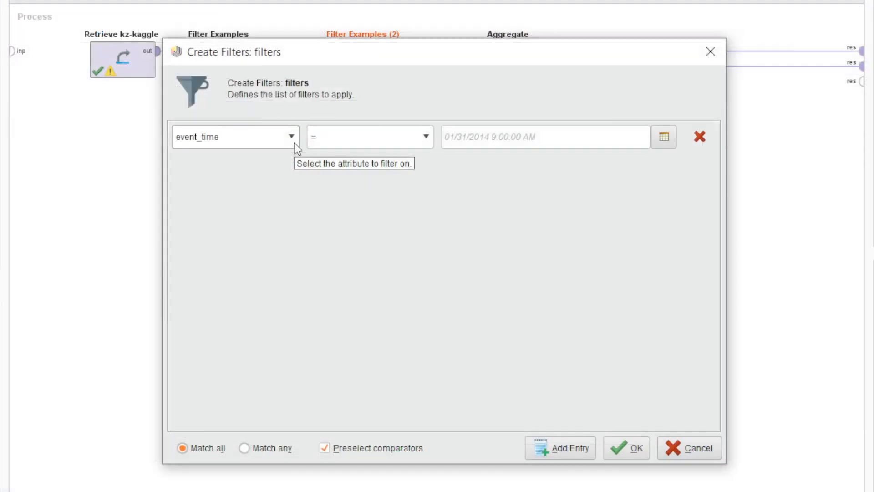
left_click(426, 138)
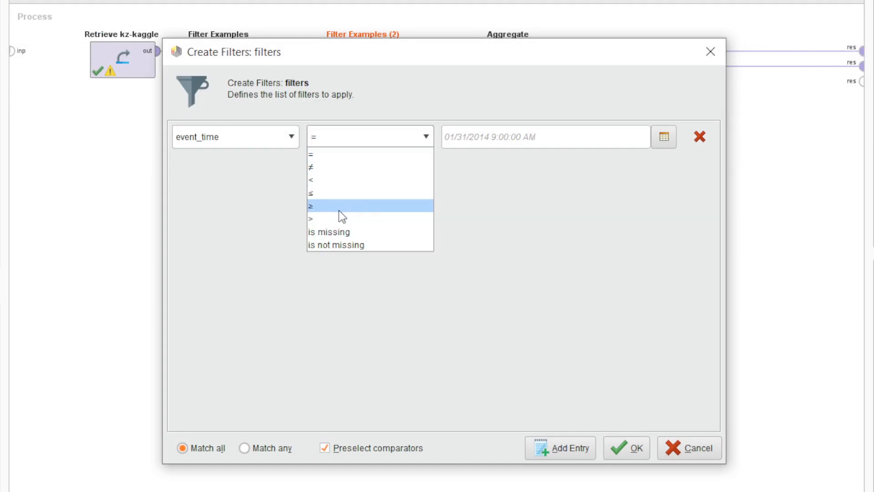
left_click(315, 215)
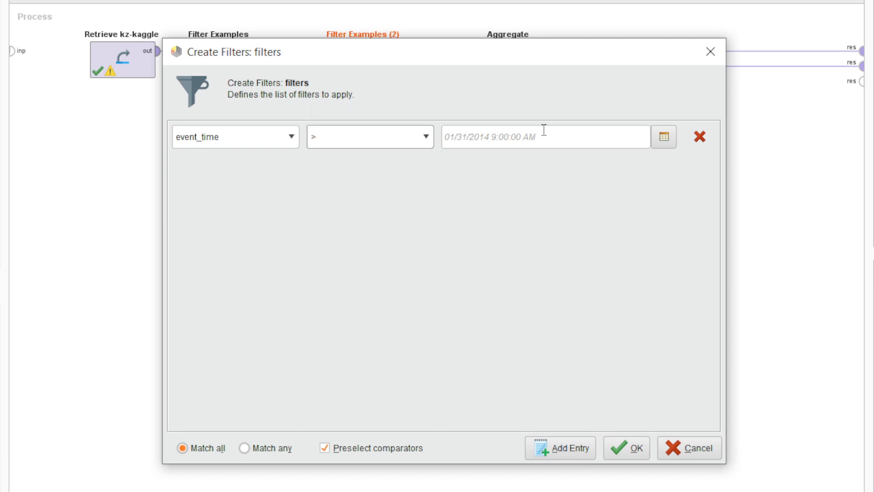
Step: Set the event_time filter's comparison date to 01/01/2020 using the calendar and confirm the filter
left_click(663, 141)
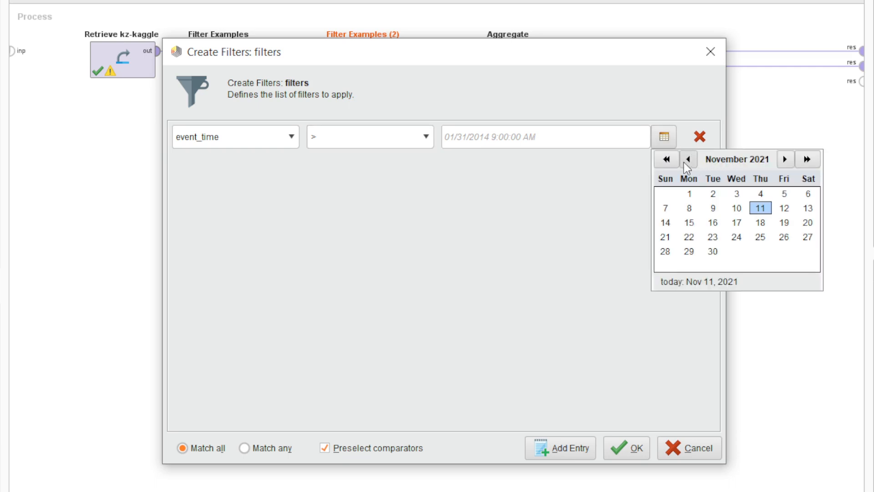
left_click(666, 160)
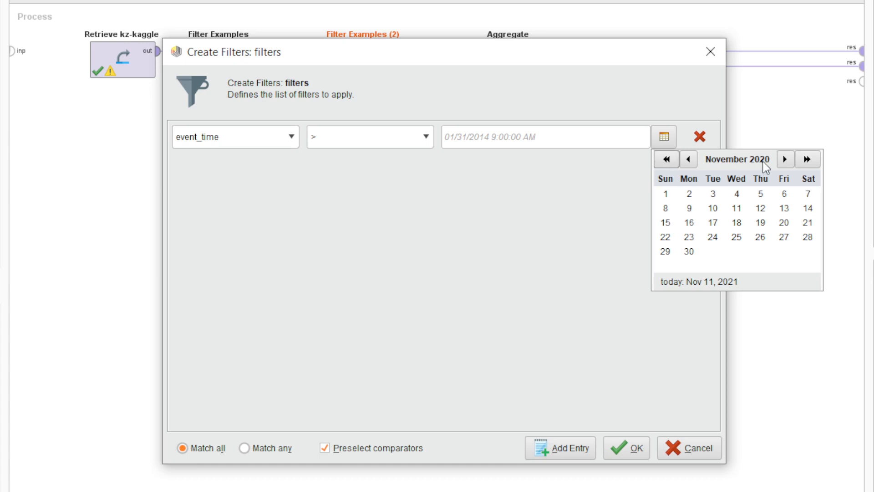
left_click(689, 160)
left_click(689, 160)
left_click(689, 160)
left_click(690, 160)
left_click(690, 159)
left_click(689, 160)
left_click(689, 160)
left_click(689, 160)
left_click(689, 160)
left_click(689, 159)
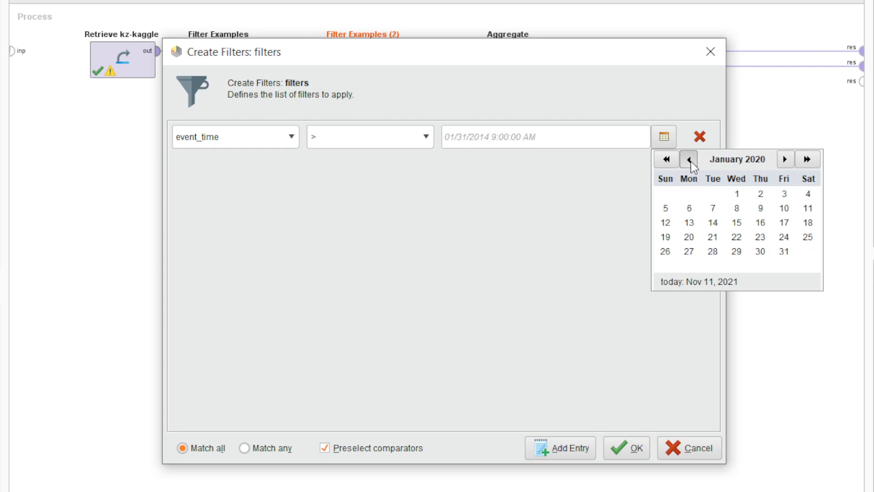
left_click(689, 160)
left_click(786, 159)
left_click(735, 193)
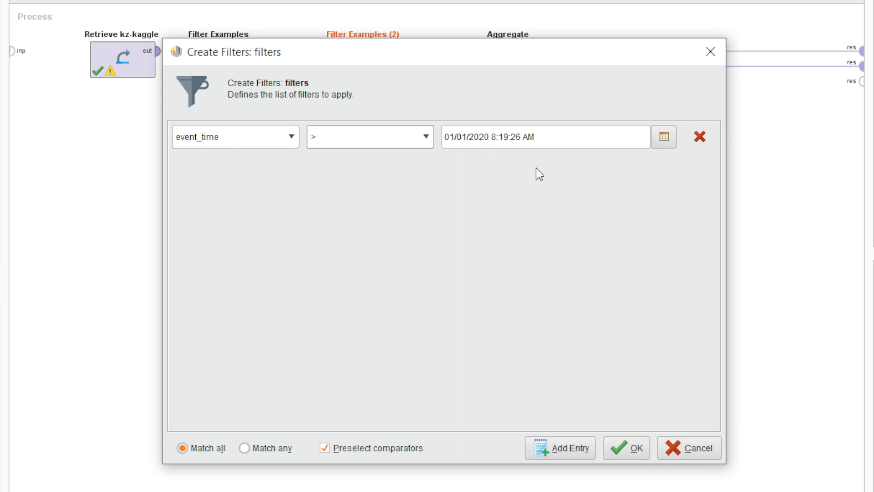
left_click(637, 452)
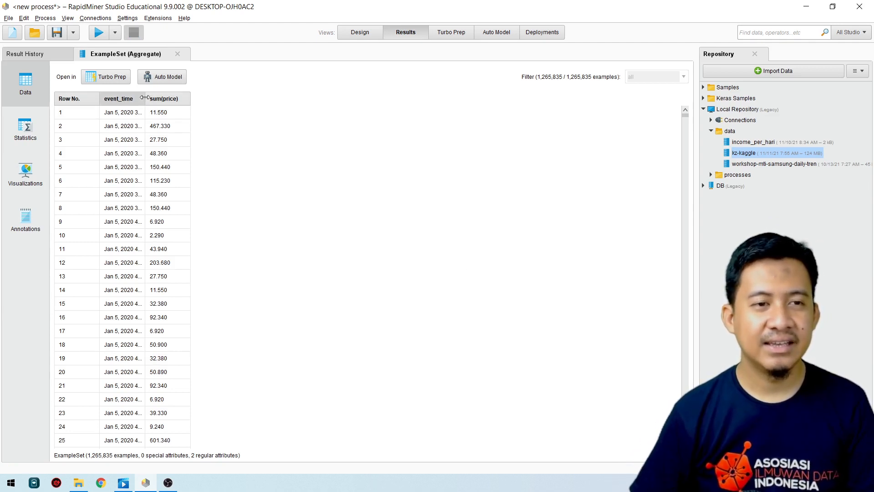
Step: Widen the event_time column in the new Aggregate result and inspect the first row's timestamp and sum(price)
left_click_drag(145, 100, 201, 104)
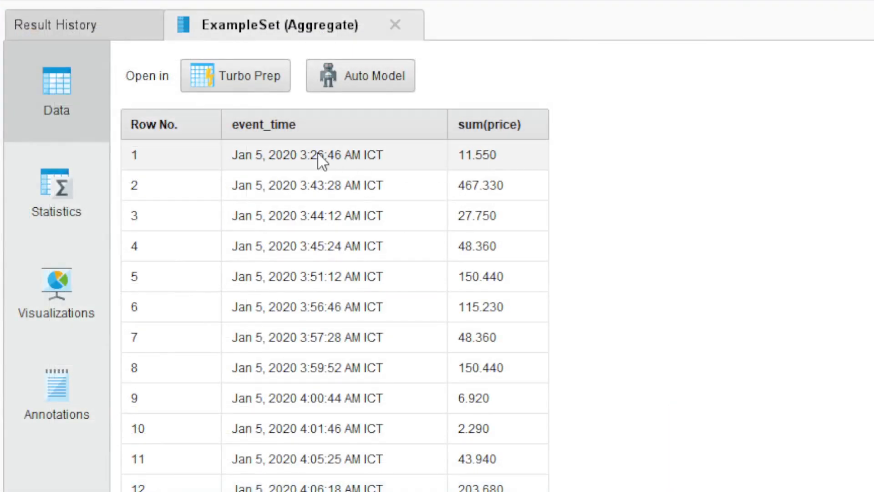
left_click(279, 163)
left_click_drag(279, 162, 474, 154)
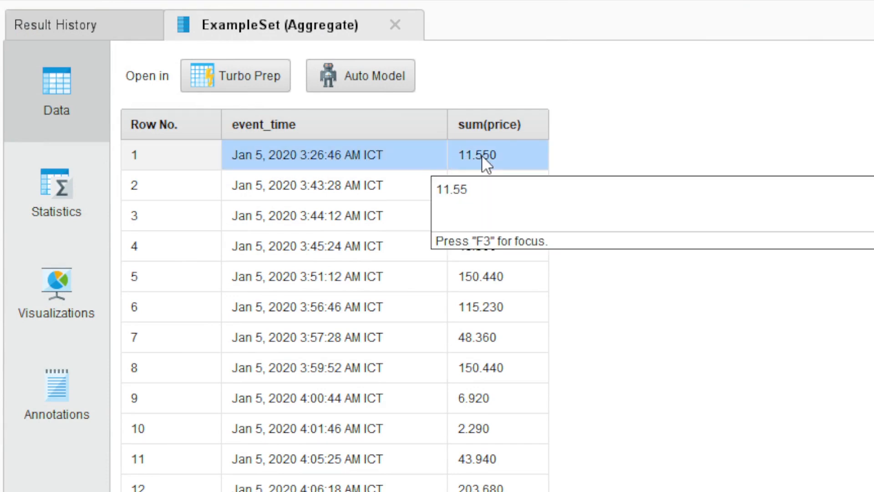
Step: Highlight the event_time values of the first seven rows in the Aggregate result to compare their timestamps
left_click(371, 189)
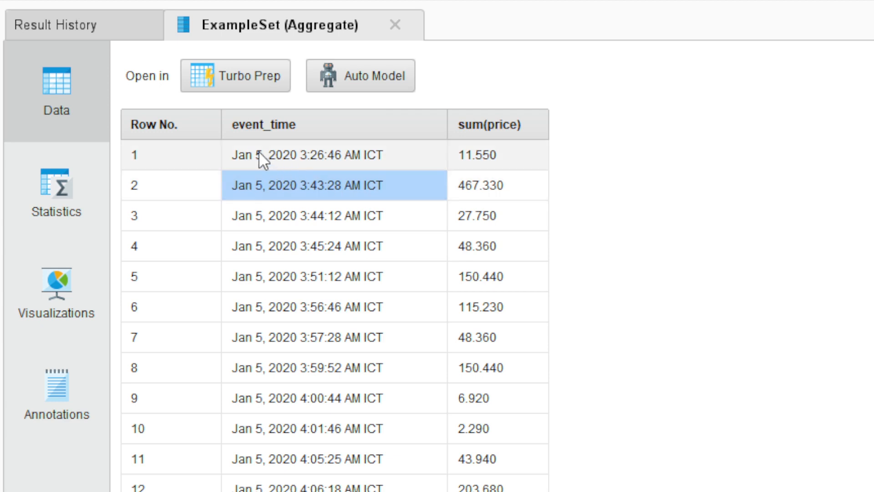
left_click_drag(258, 152, 266, 331)
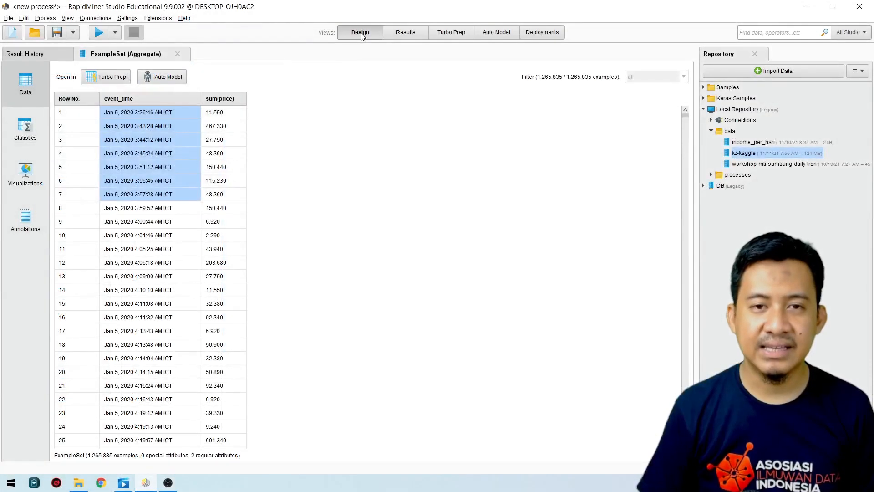
Step: Return to the process design and move Aggregate farther from Filter Examples (2) to make room between them
left_click(360, 32)
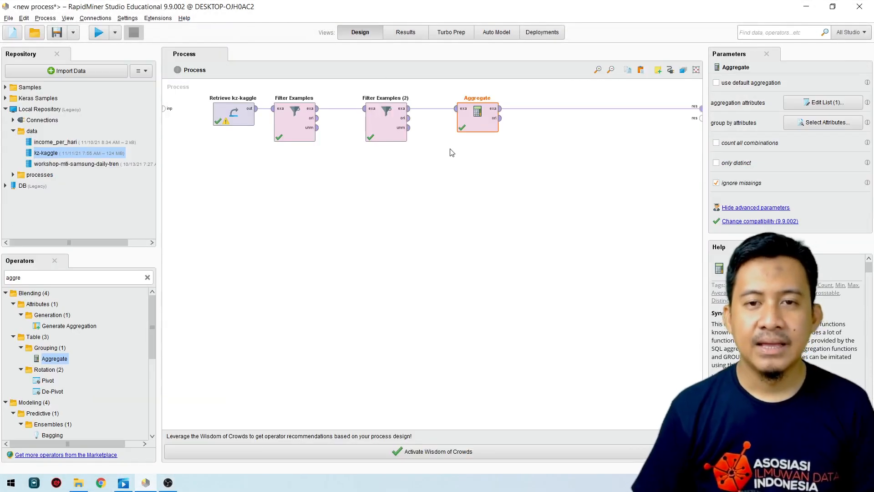
left_click_drag(441, 87, 513, 180)
left_click_drag(482, 130, 574, 135)
left_click(385, 139)
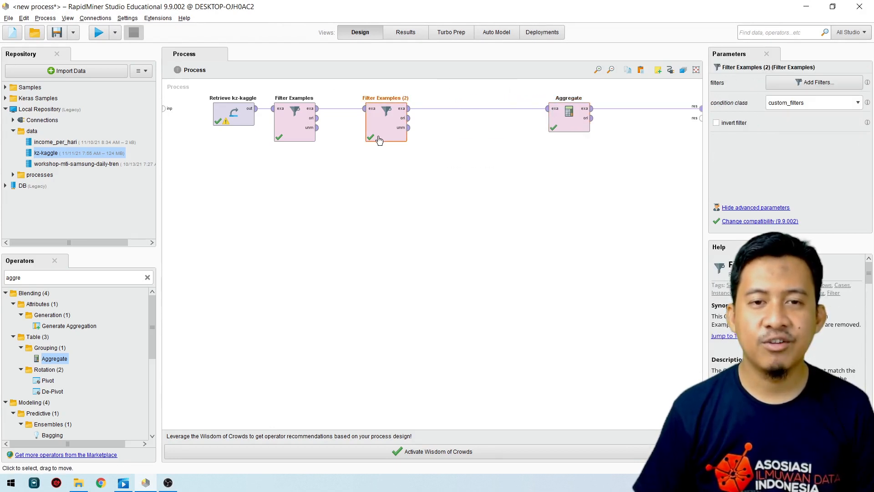
Step: Clear the operator search and expand the Attributes and Types groups under Blending to browse the type conversion operators
left_click(147, 279)
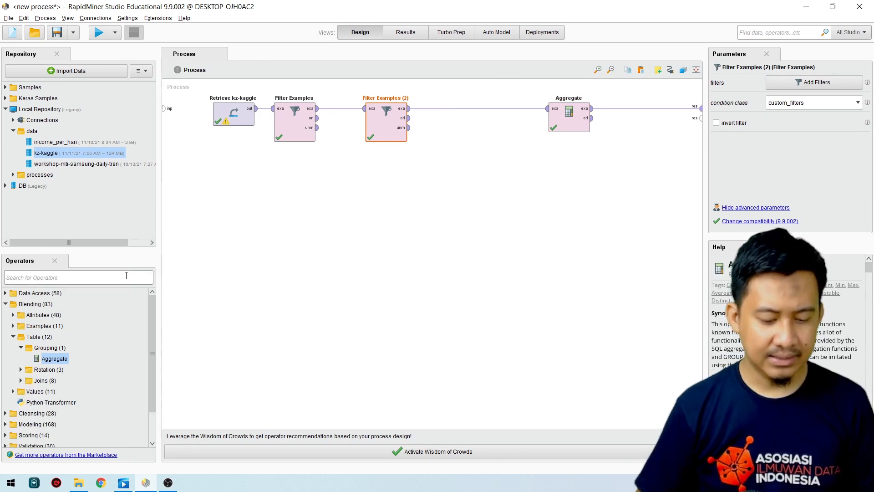
key("Down")
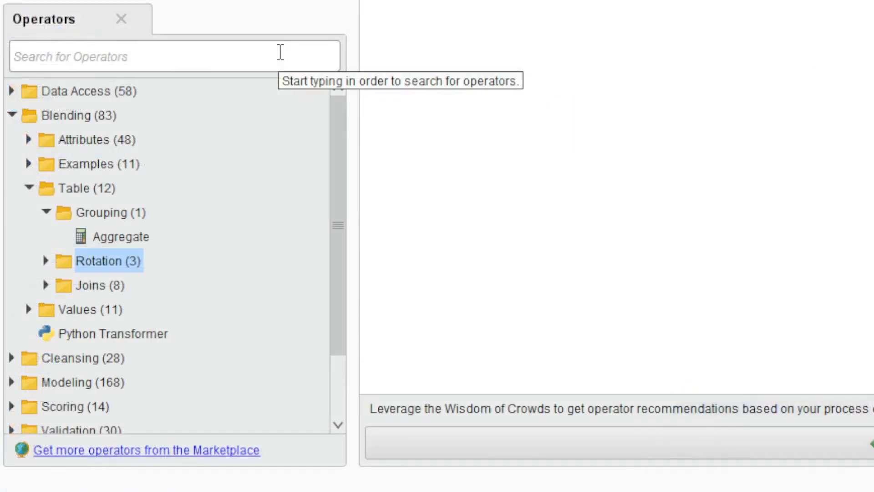
left_click(102, 111)
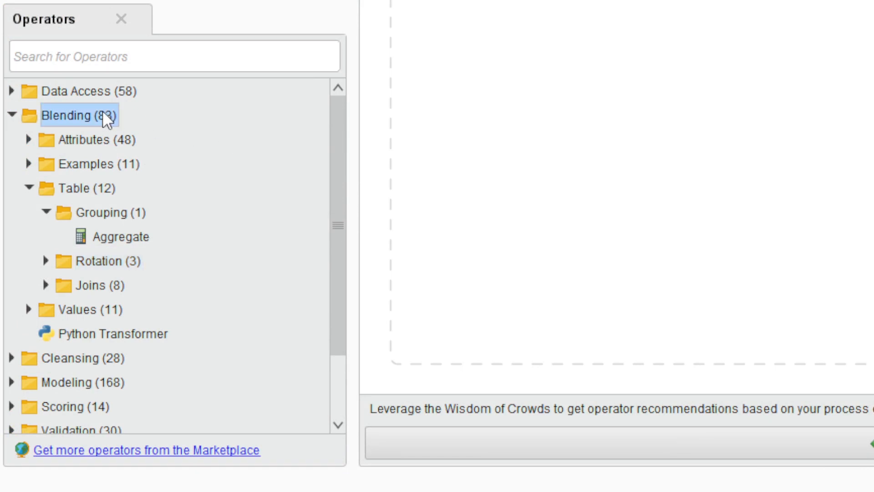
left_click(26, 139)
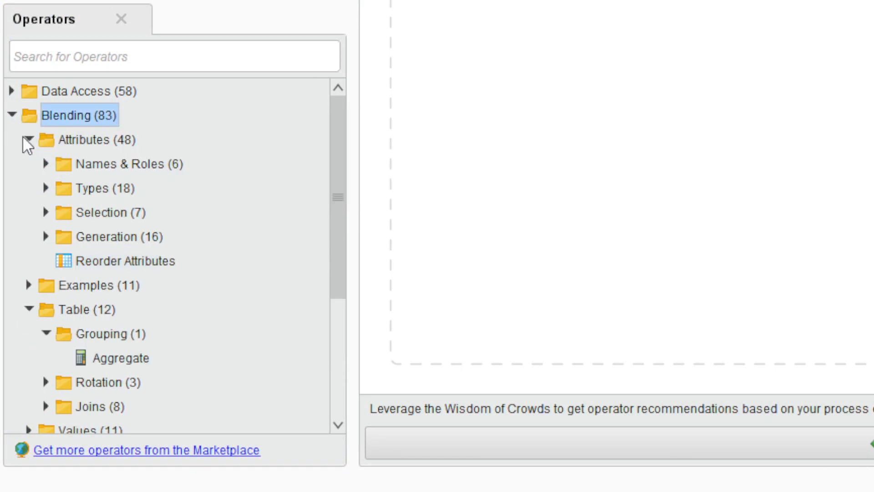
scroll(346, 185, "down", 1)
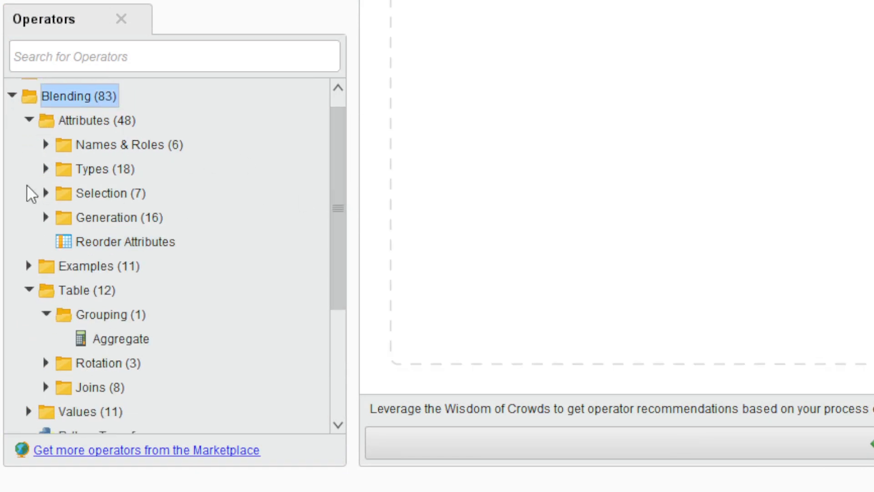
left_click(46, 169)
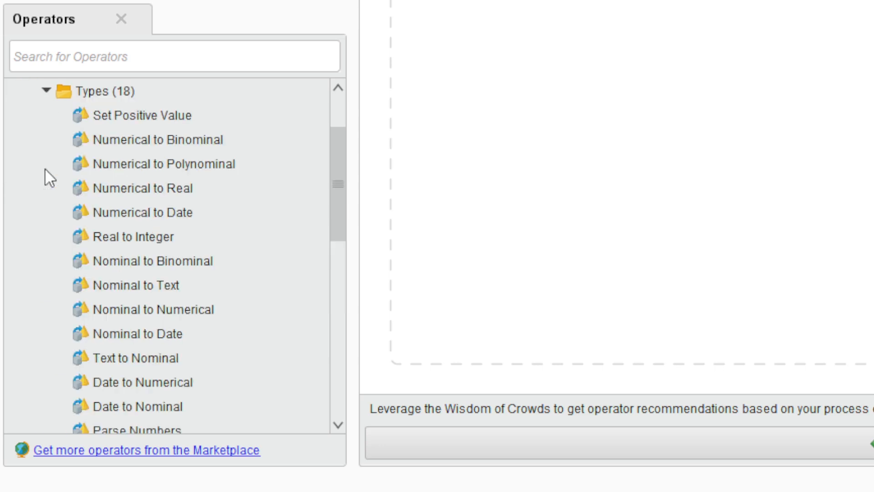
left_click_drag(338, 151, 338, 162)
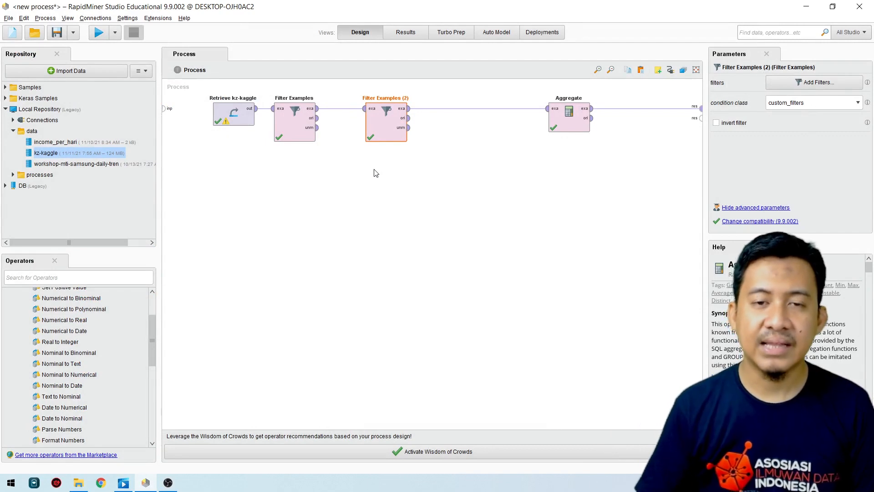
Step: Check the Aggregate result's statistics for the event_time date range and return to the process design
left_click(409, 34)
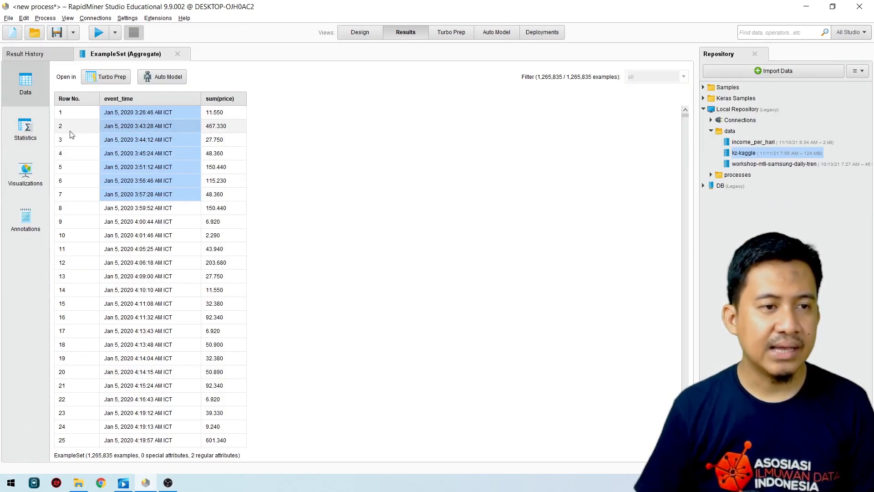
left_click(25, 129)
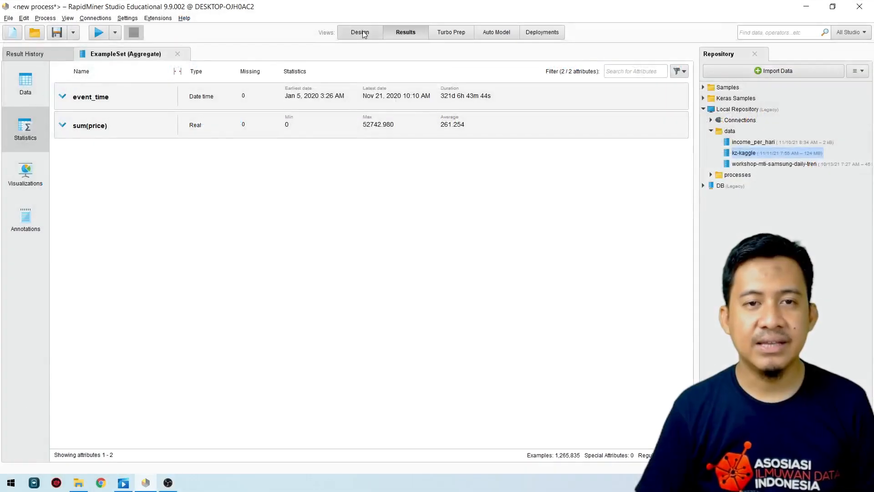
left_click(360, 32)
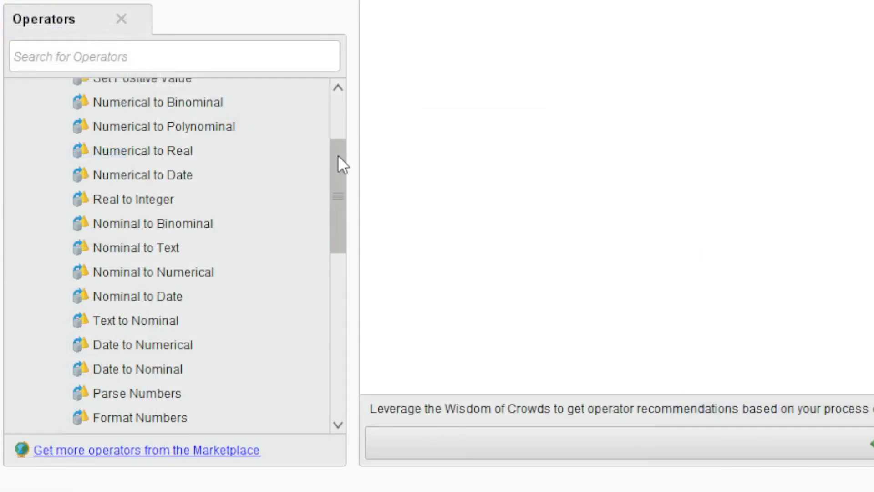
Step: Add a Date to Nominal operator from the Types group between Filter Examples (2) and Aggregate
left_click_drag(337, 166, 335, 129)
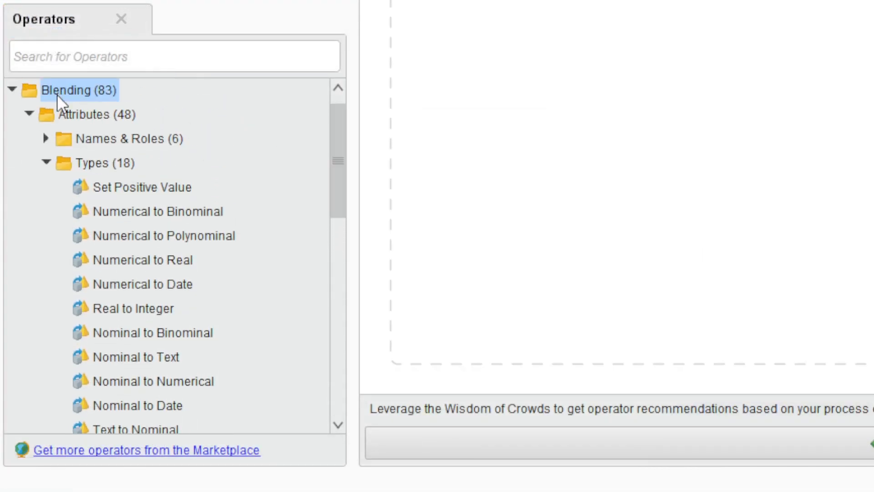
left_click(94, 157)
left_click(82, 112)
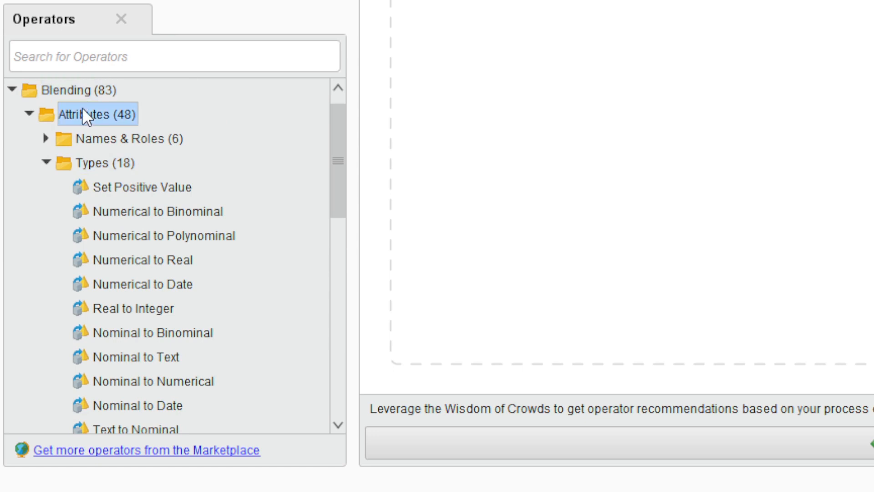
left_click(99, 157)
left_click_drag(327, 157, 340, 218)
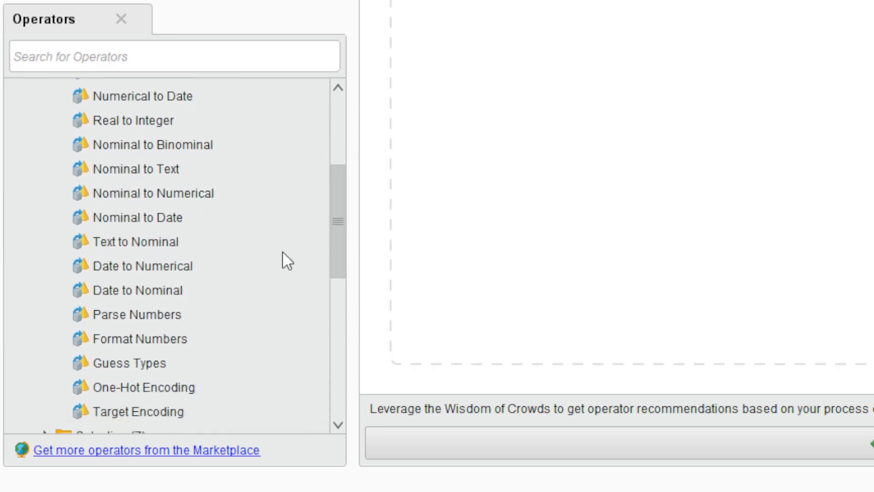
left_click(163, 291)
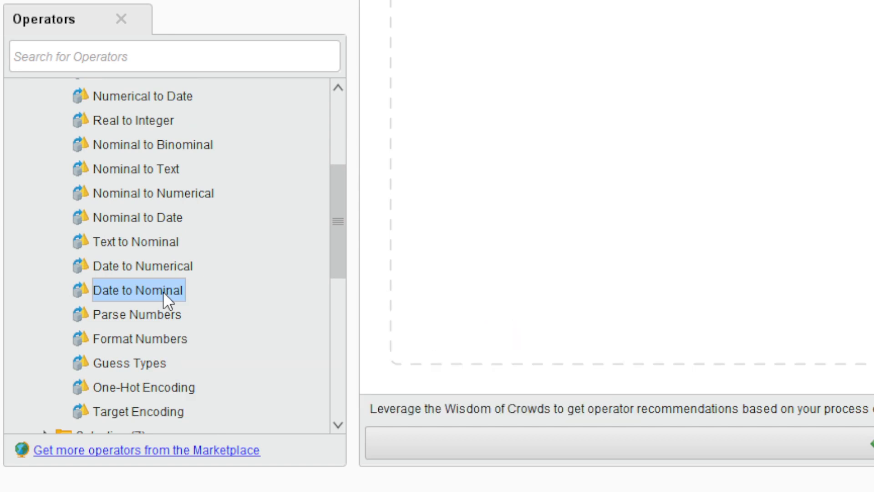
left_click_drag(163, 291, 774, 0)
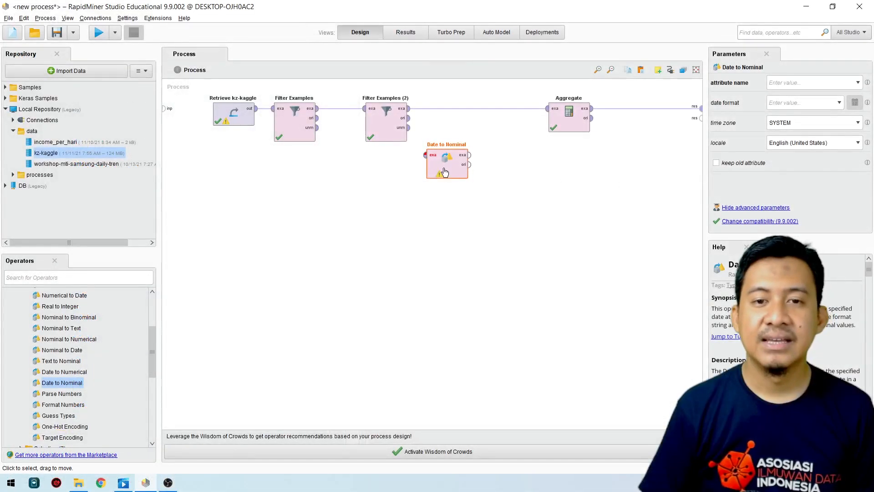
left_click_drag(441, 168, 435, 117)
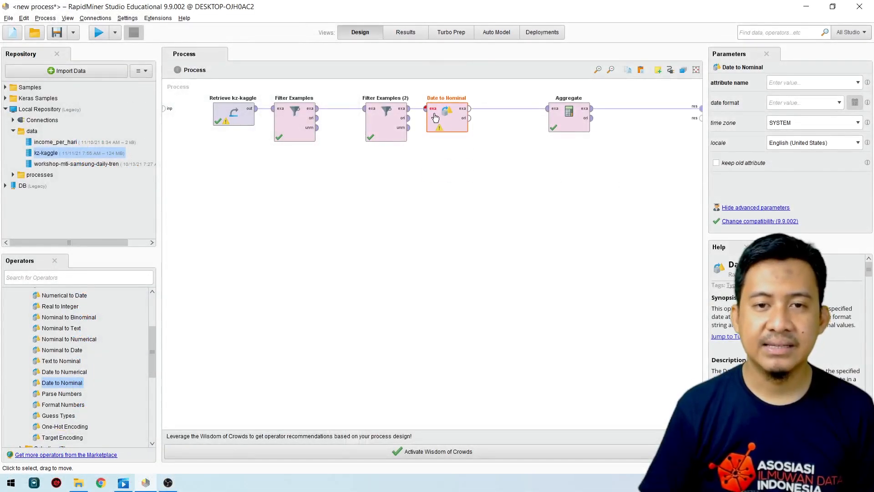
Step: Move Filter Examples (2) closer to the first filter and connect its example output to Date to Nominal
left_click(371, 132)
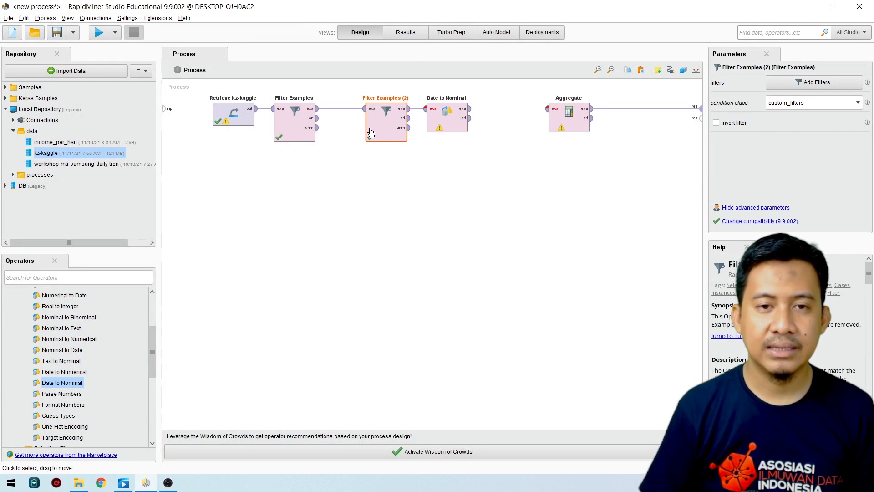
left_click_drag(371, 132, 341, 132)
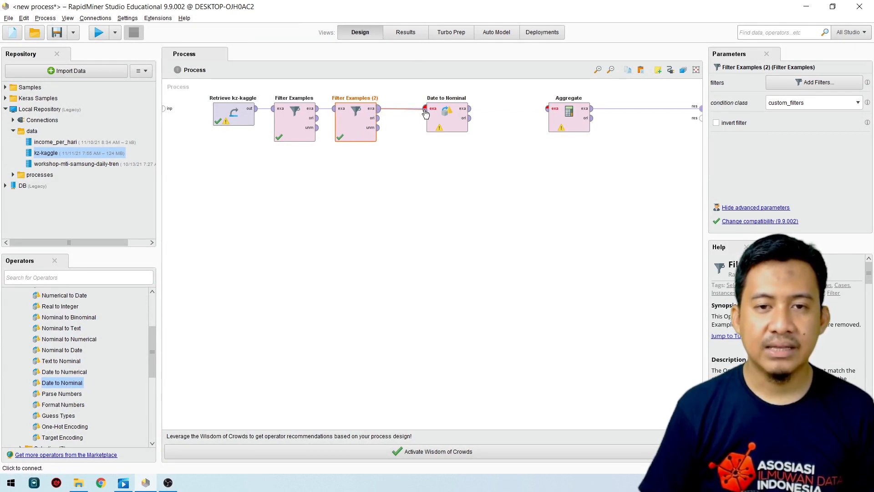
Step: Configure Date to Nominal to convert the event_time attribute with the date format dd/MM/yyyy
left_click(442, 117)
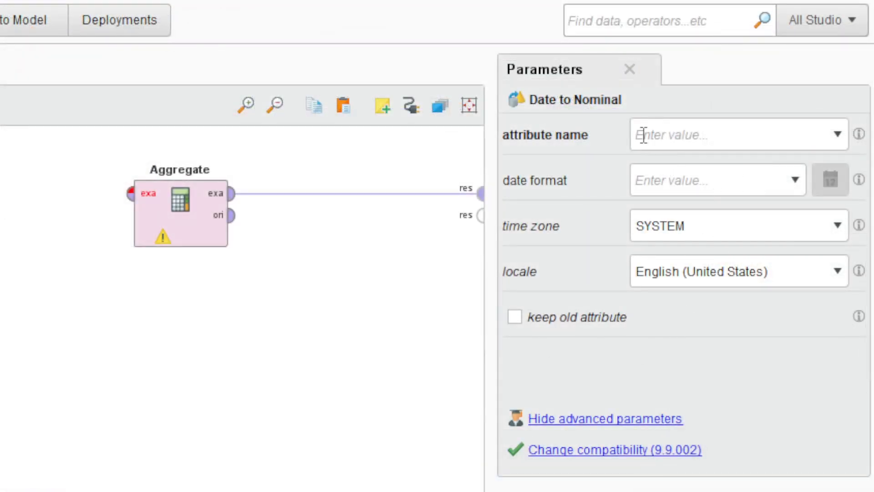
left_click(838, 136)
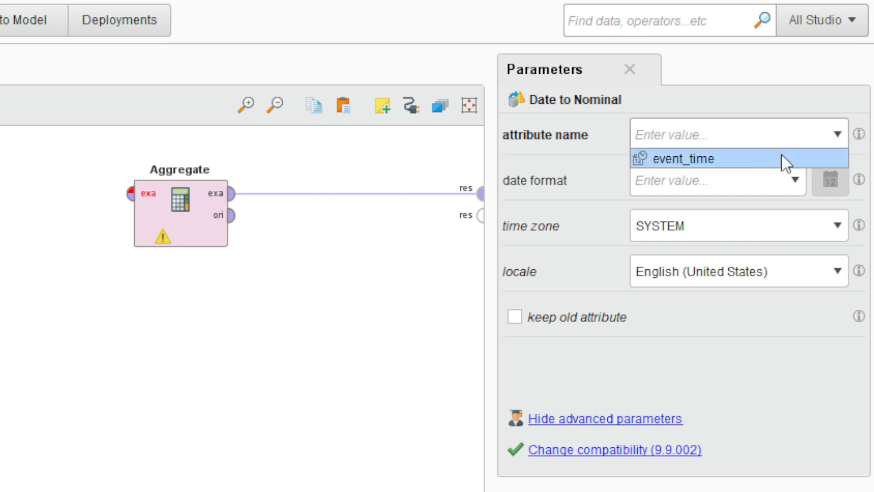
left_click(723, 158)
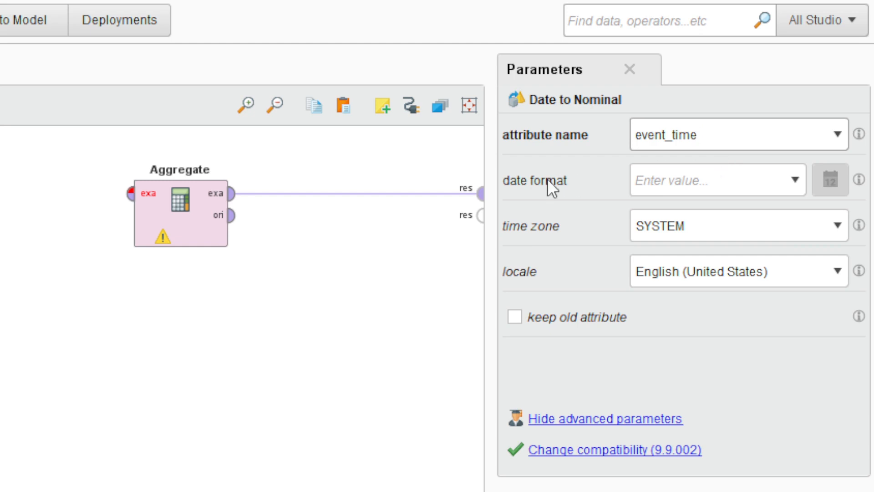
left_click(796, 179)
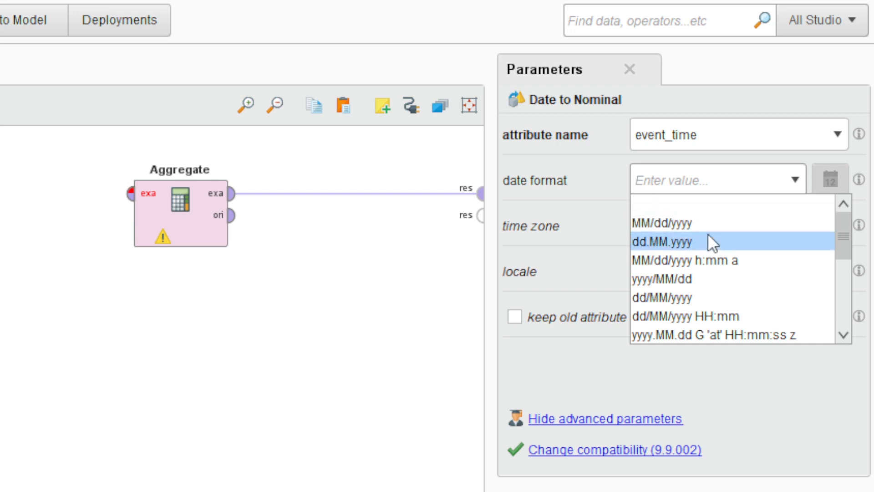
left_click(676, 297)
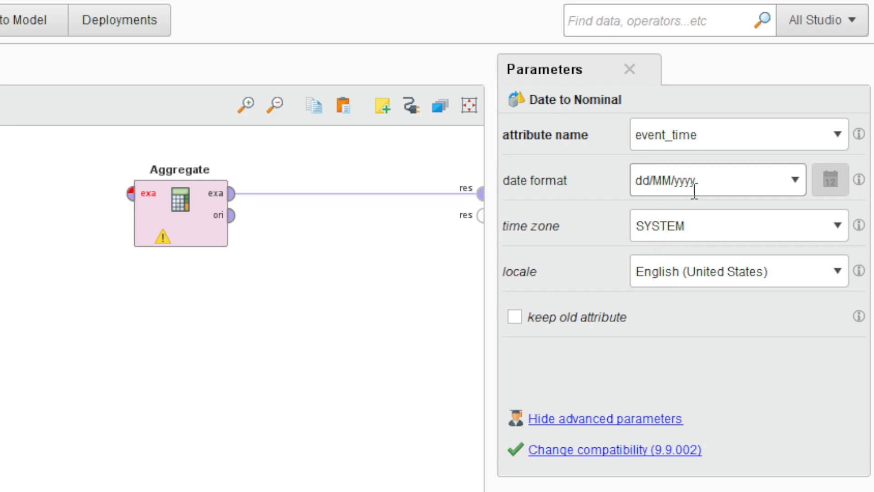
left_click(840, 130)
left_click(839, 130)
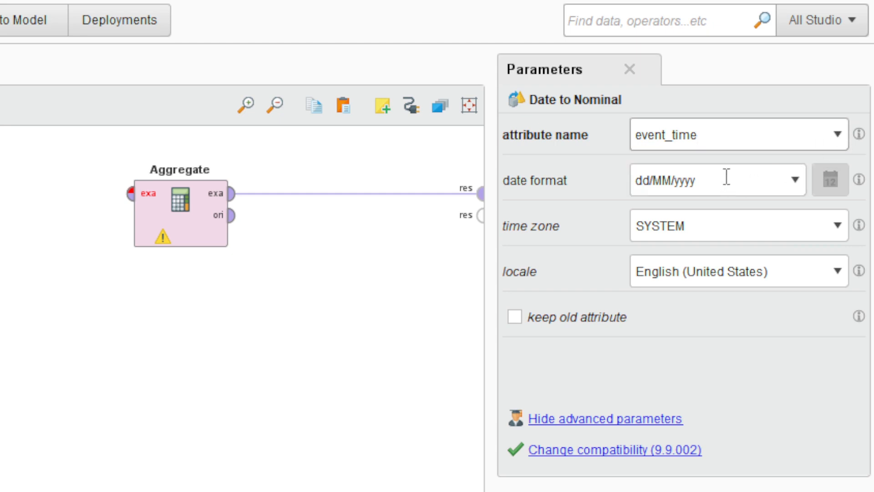
left_click_drag(726, 176, 616, 179)
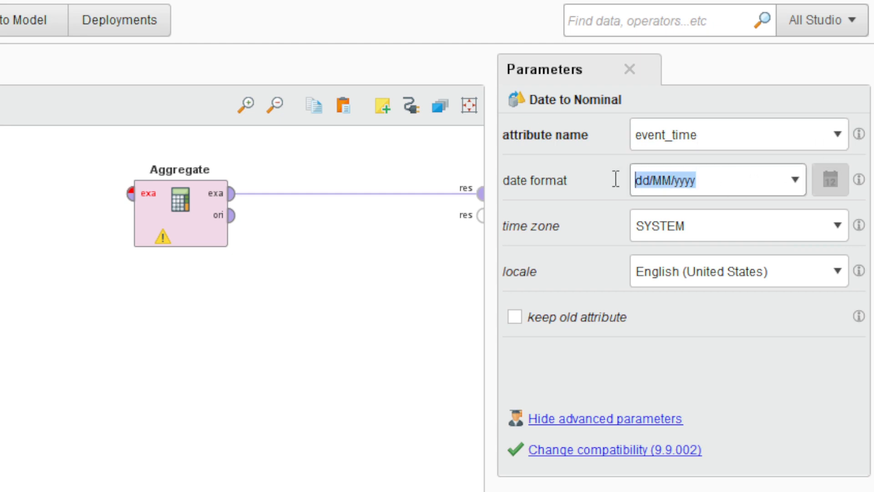
left_click(646, 187)
left_click(730, 182)
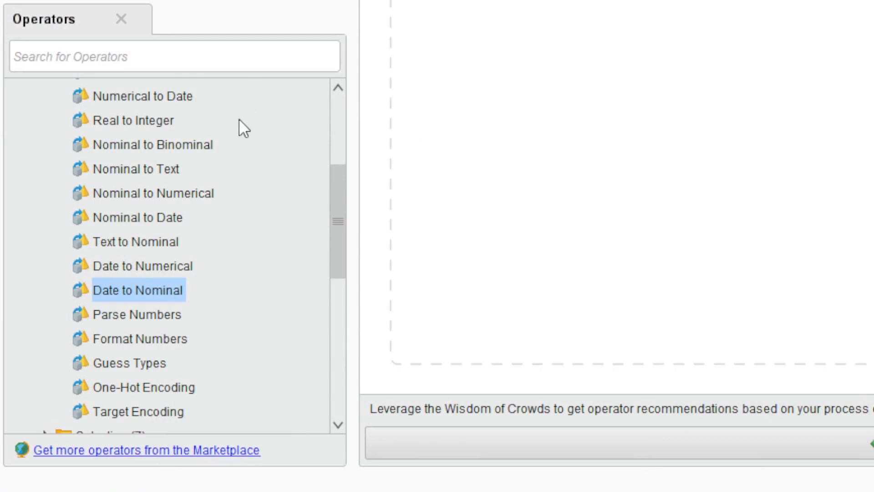
Step: Add a Nominal to Date operator after Date to Nominal and connect Date to Nominal's example output to it
mouse_move(332, 198)
left_mouse_down()
mouse_move(338, 237)
mouse_move(340, 210)
left_mouse_up()
left_click(146, 182)
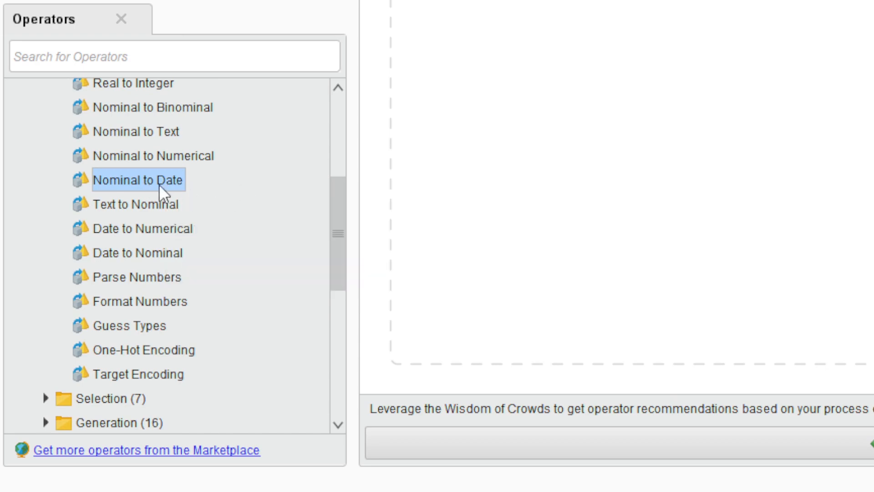
mouse_move(165, 183)
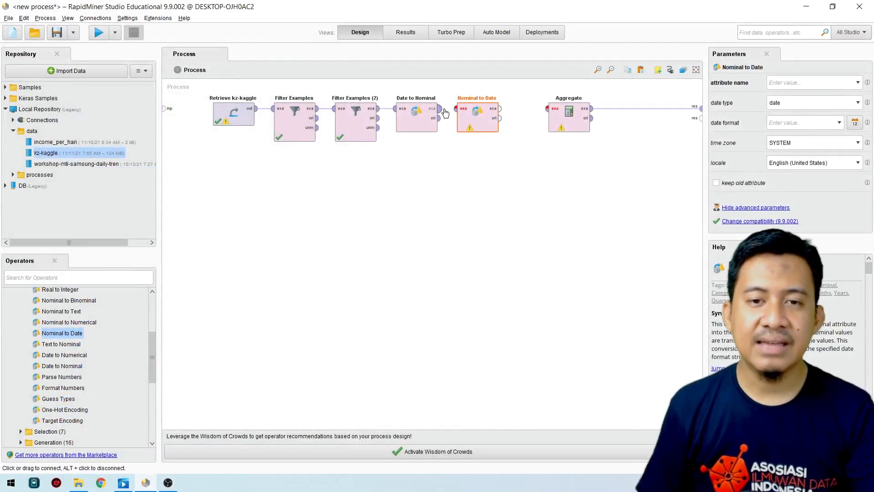
left_click(432, 114)
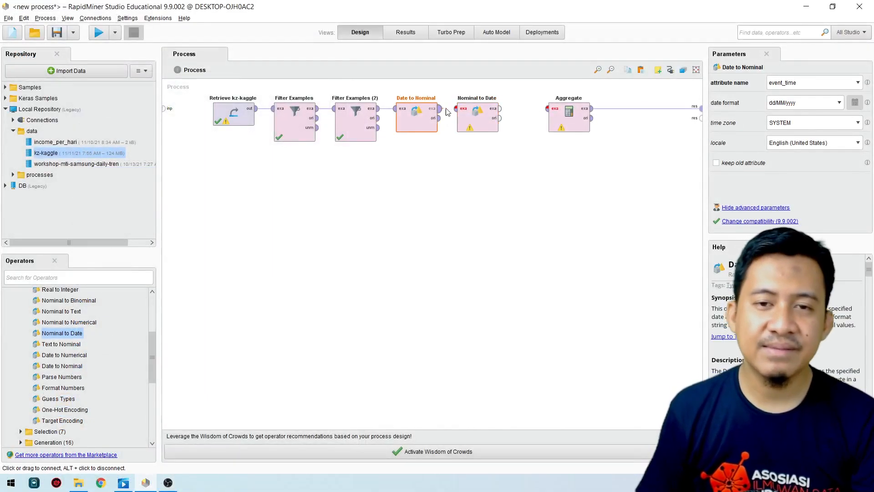
left_click(352, 121)
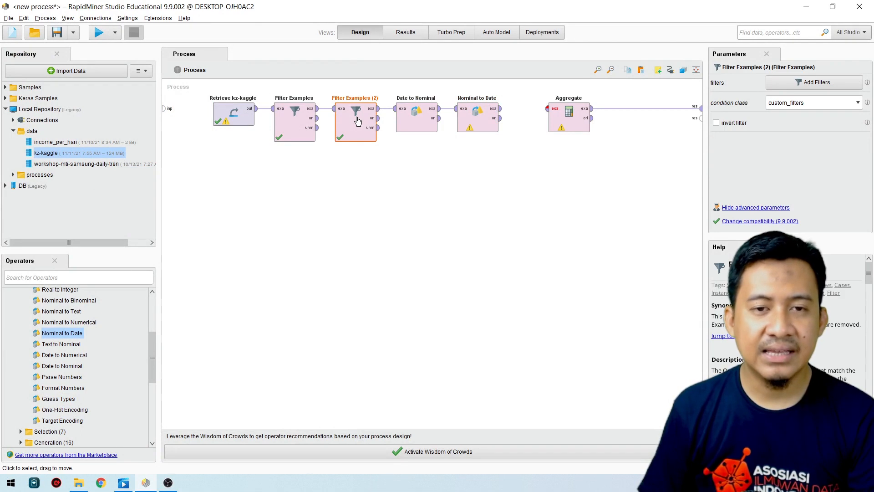
left_click(421, 110)
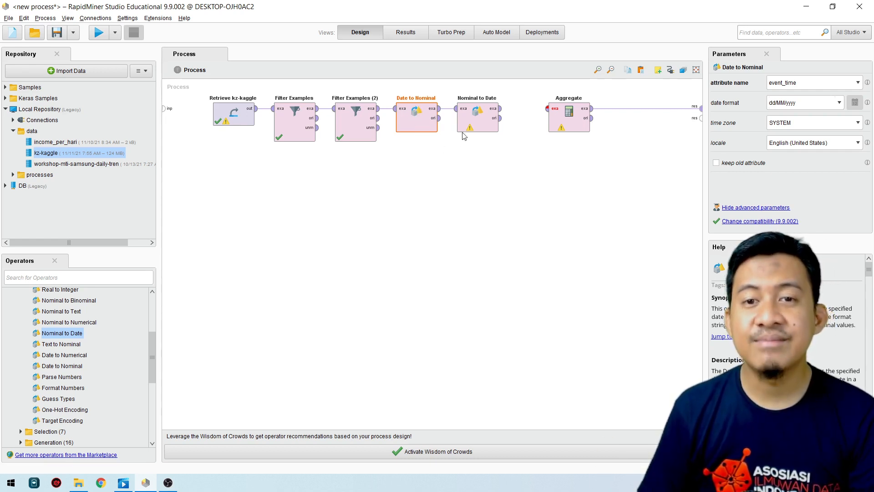
Step: Configure Nominal to Date to convert the event_time attribute to date type date with the date format dd/MM/yyyy
left_click(472, 119)
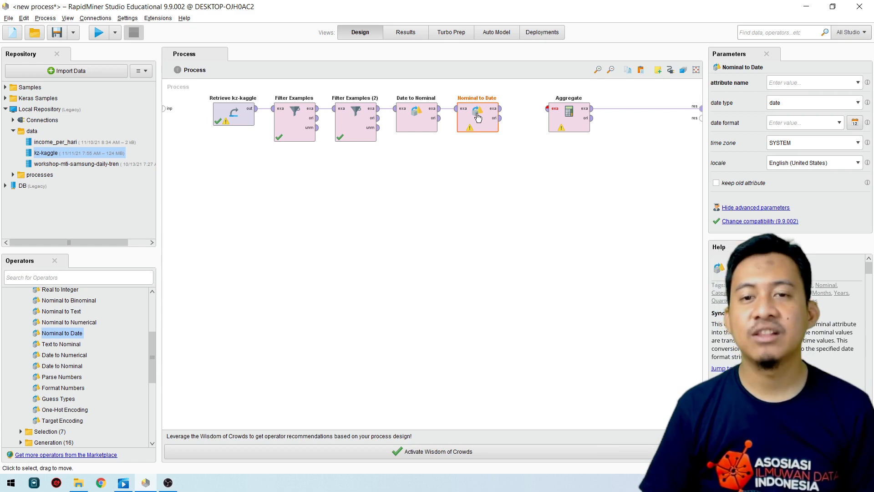
left_click_drag(387, 87, 520, 158)
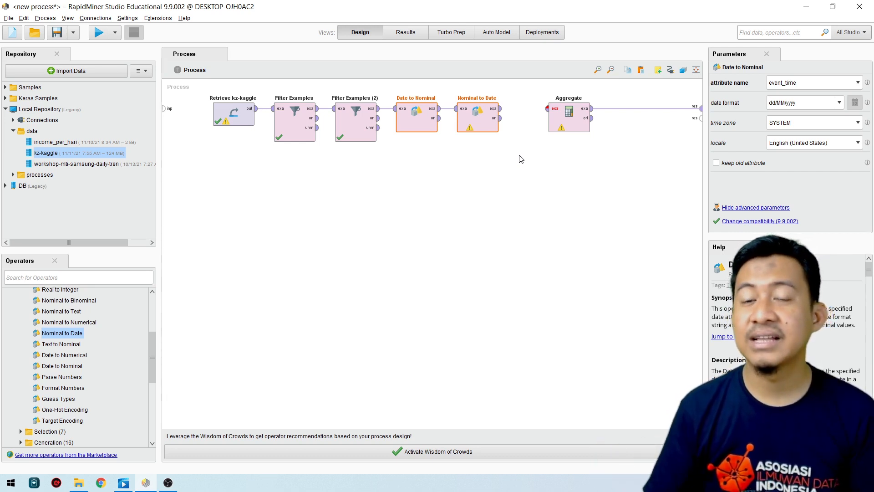
left_click(504, 156)
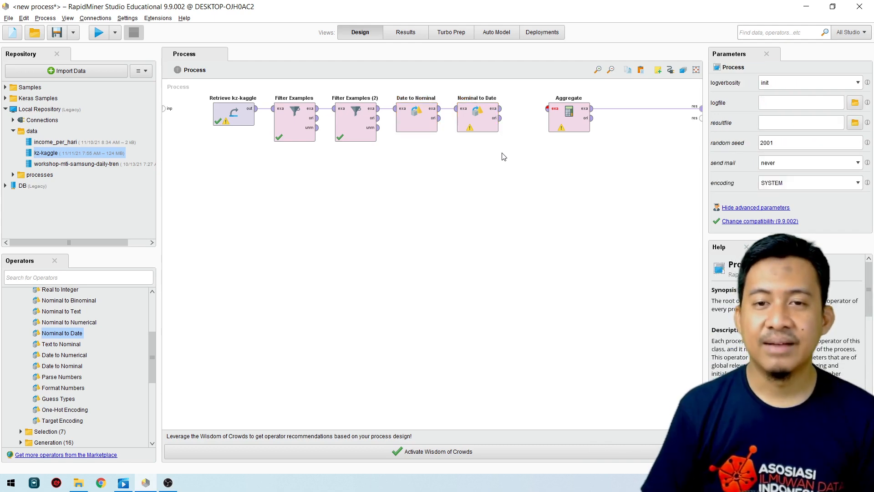
left_click(482, 121)
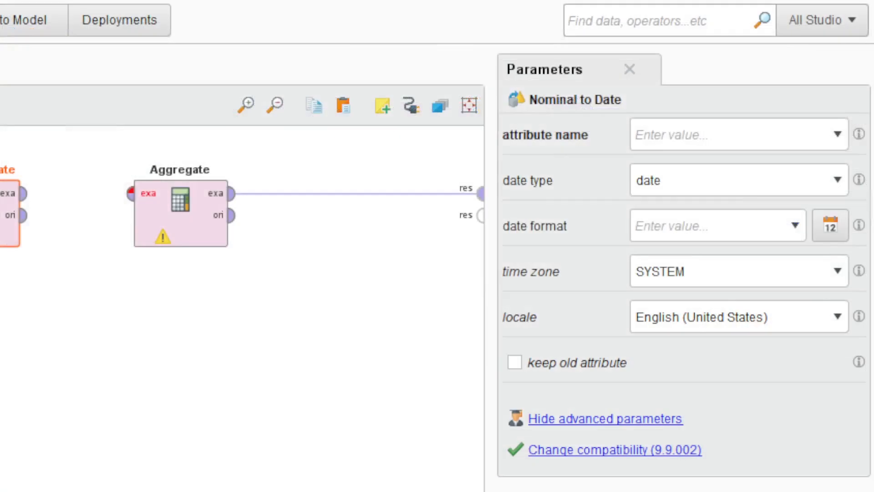
left_click(840, 138)
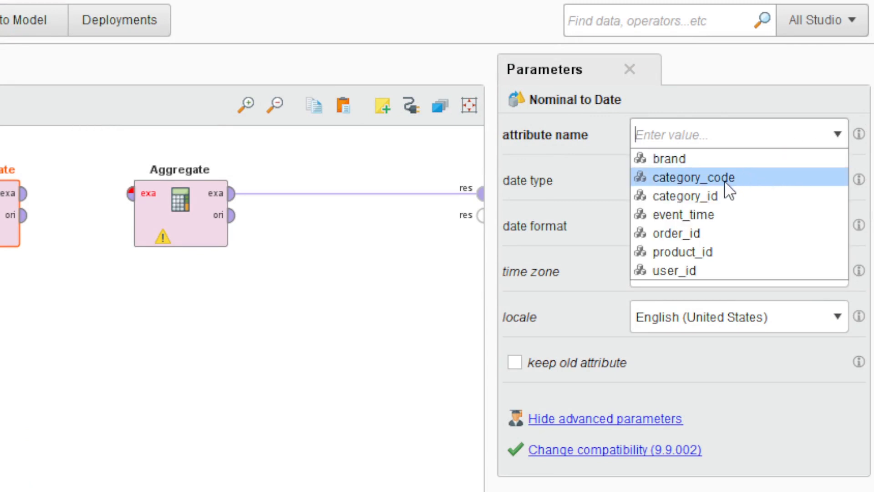
left_click(722, 214)
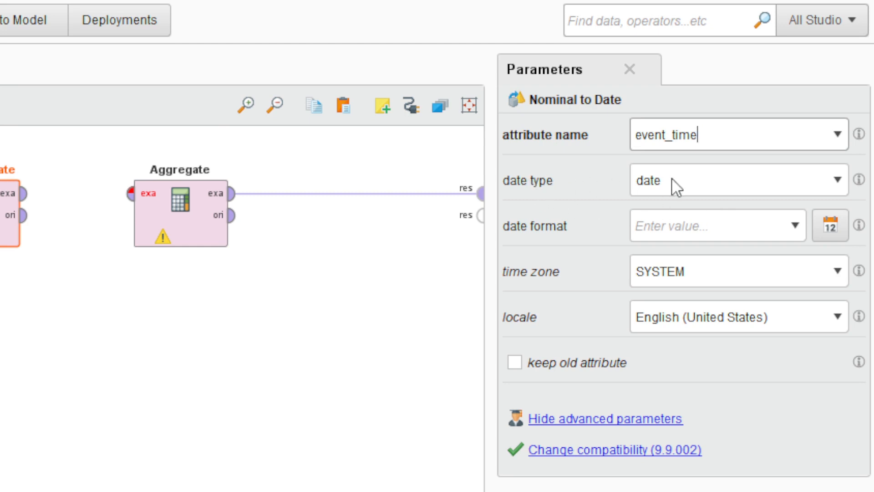
left_click(841, 177)
left_click(841, 177)
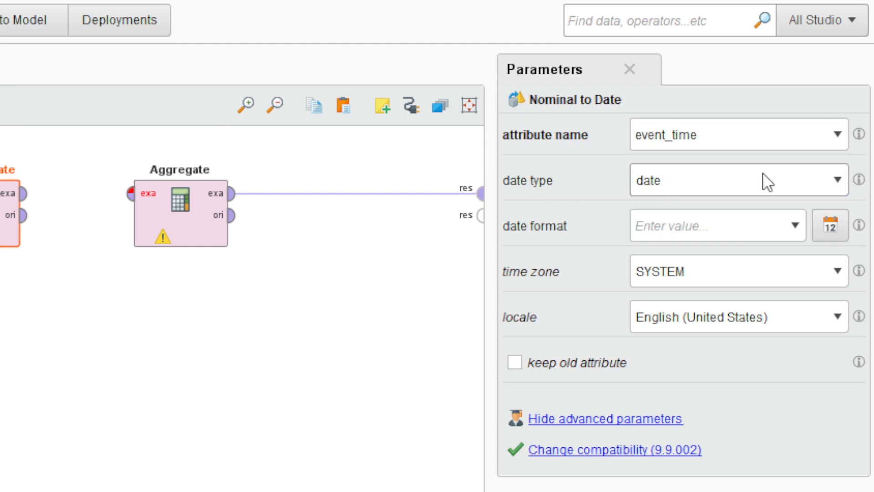
left_click(792, 223)
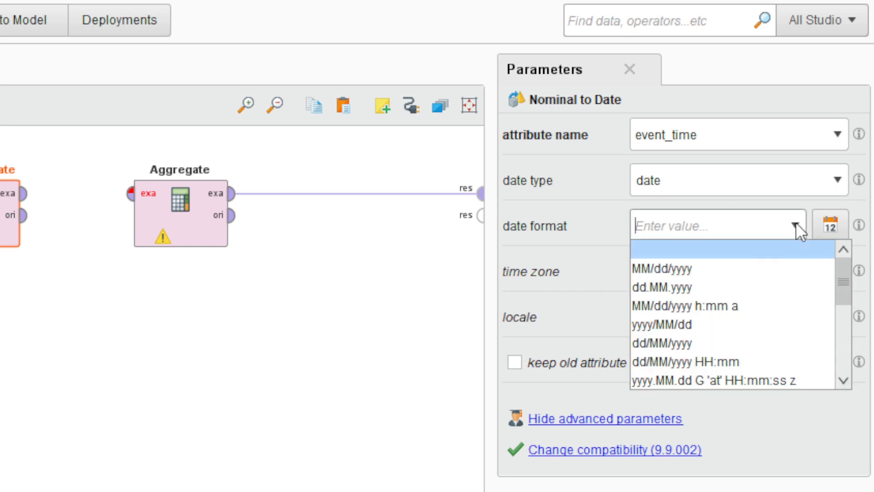
left_click(690, 341)
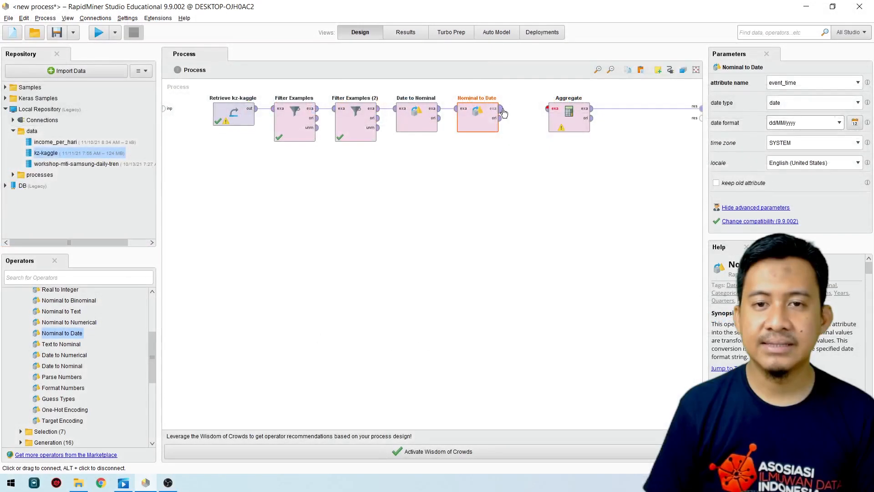
Step: Connect Nominal to Date's example output to Aggregate and check Aggregate's group by attributes without changing them
left_click(500, 108)
left_click(548, 109)
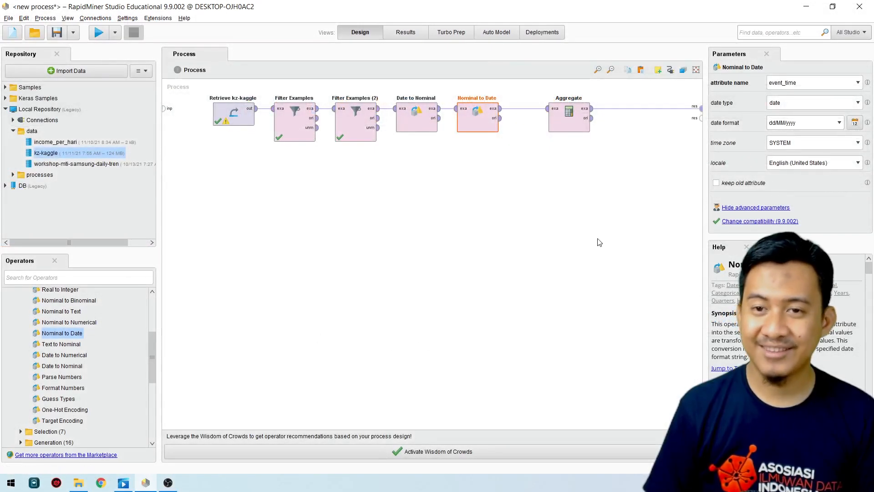
left_click(570, 115)
left_click(856, 123)
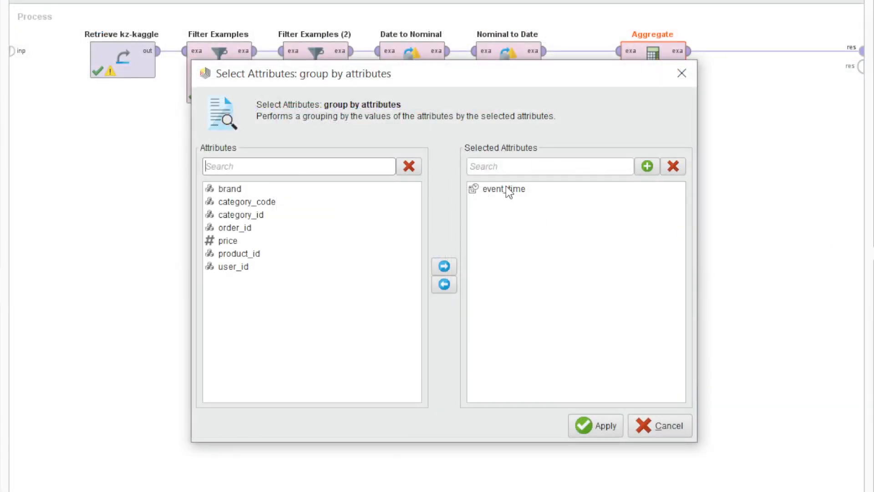
left_click(508, 190)
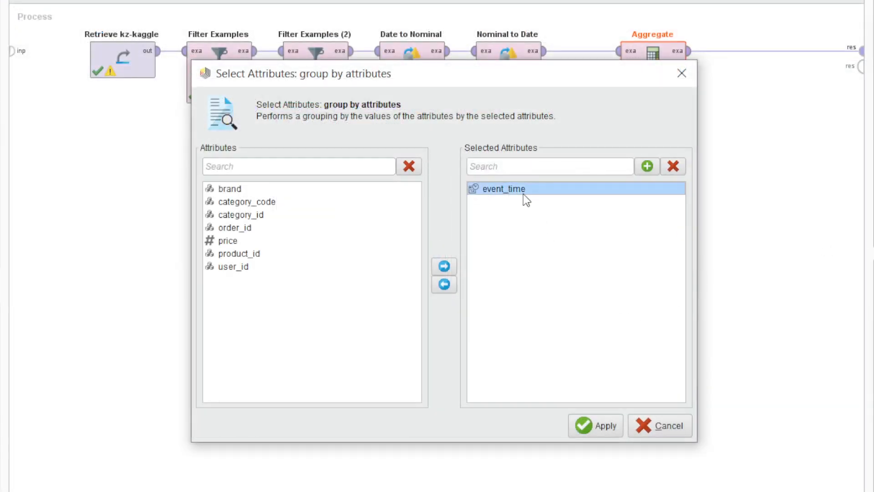
left_click(664, 426)
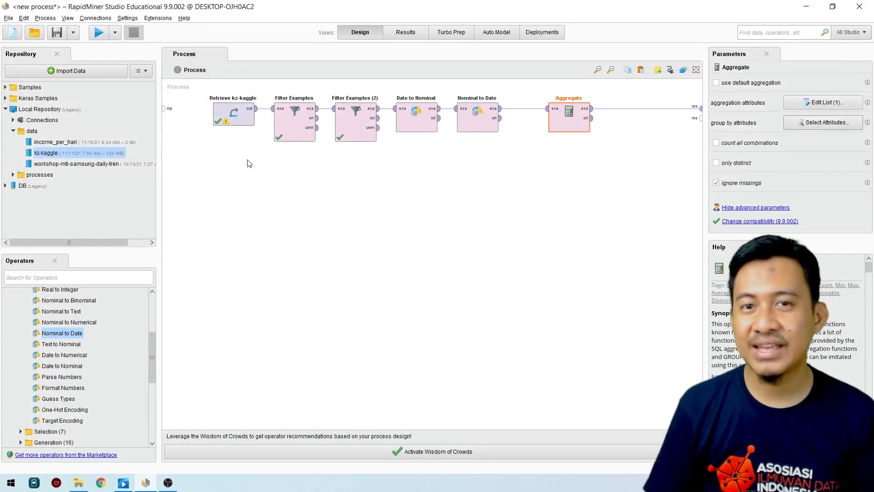
Step: Run the process, widen the event_time and sum(price) columns, and review the daily price sums through the last row
left_click(99, 33)
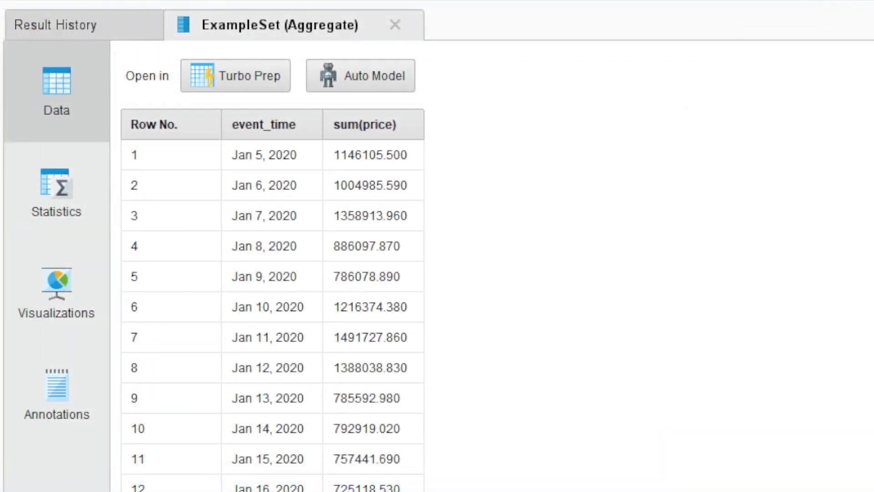
left_click_drag(323, 125, 381, 125)
left_click_drag(481, 125, 536, 127)
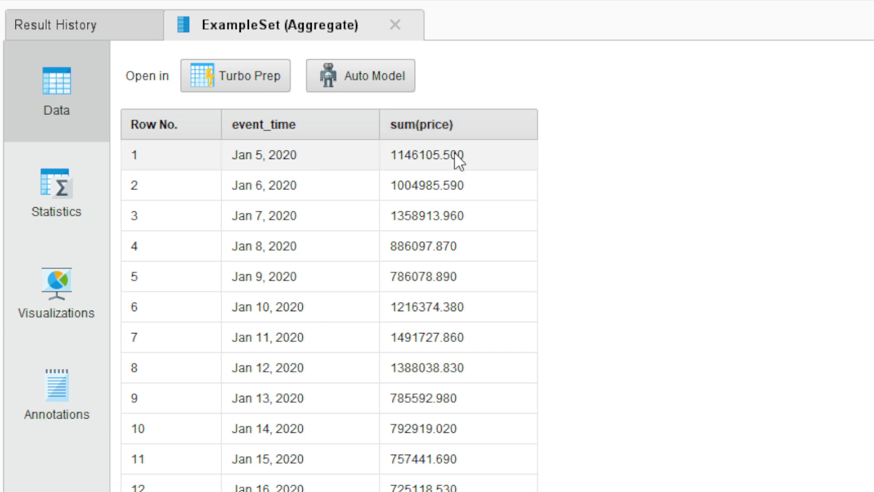
left_click(297, 157)
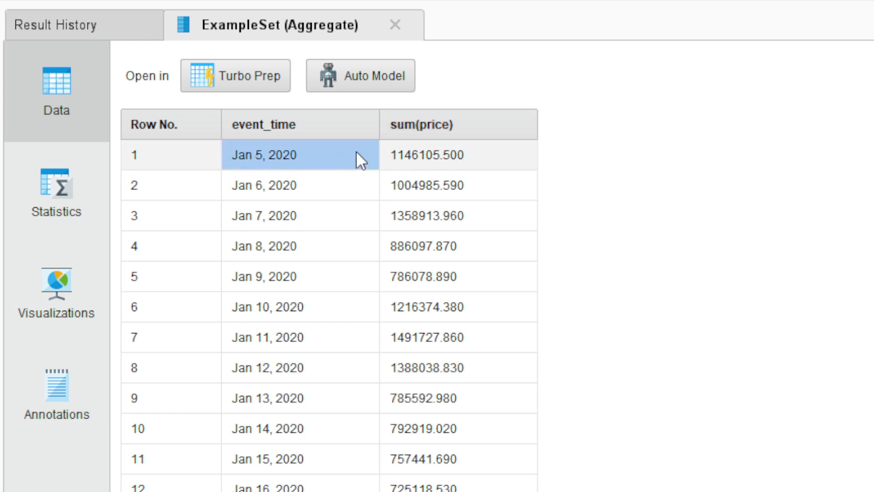
left_click_drag(356, 152, 386, 148)
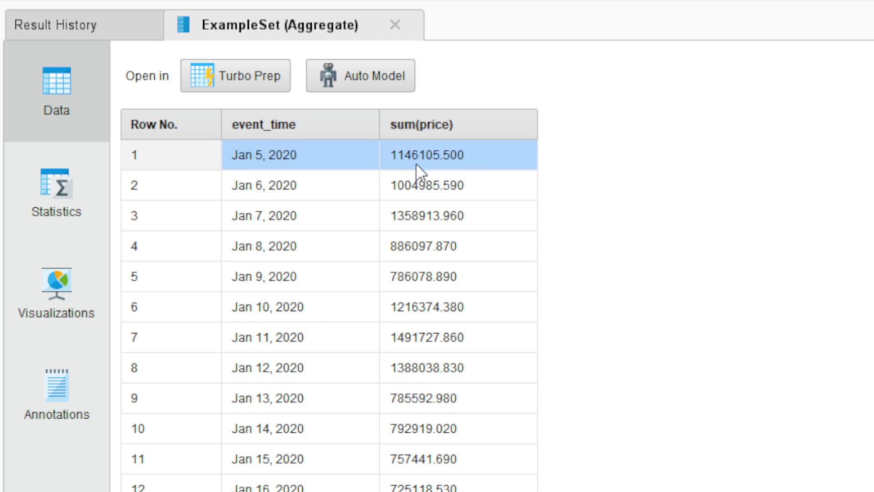
left_click_drag(346, 196, 428, 191)
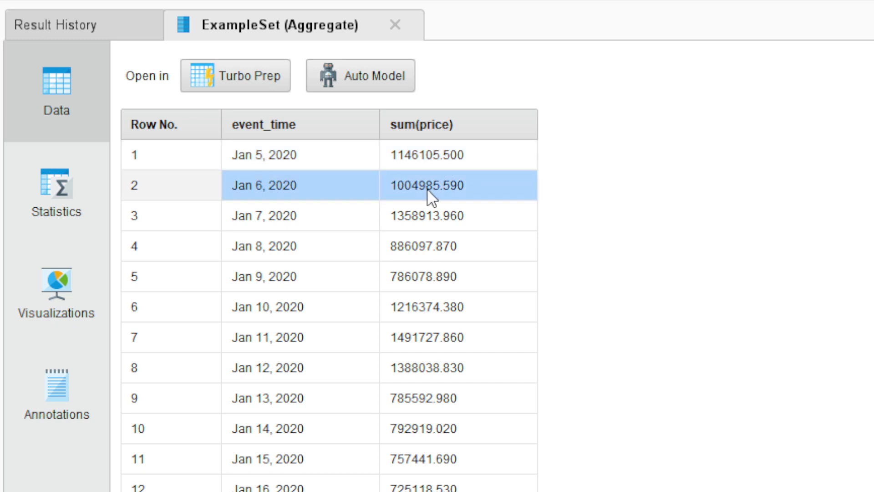
left_click_drag(343, 227, 426, 217)
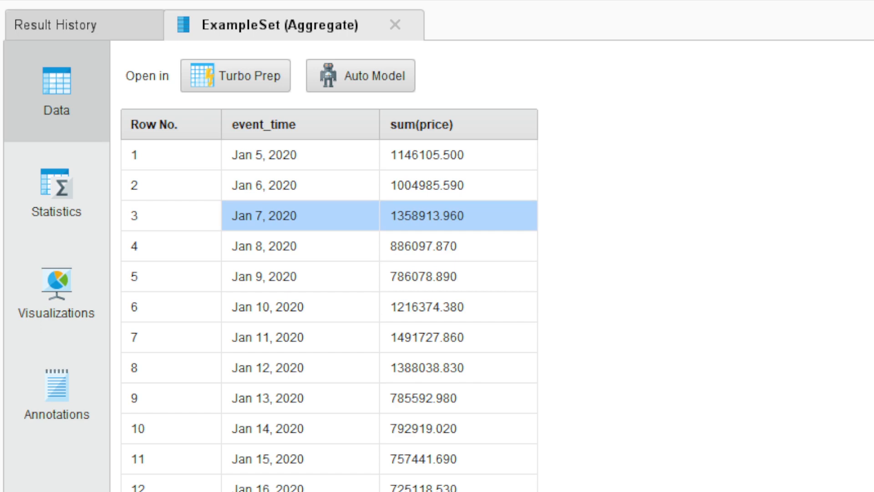
scroll(329, 314, "down", 20)
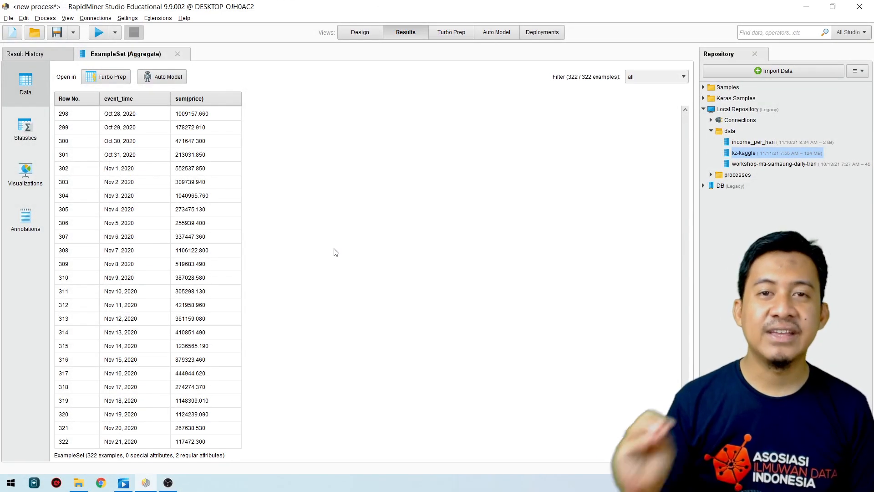
Step: Show the aggregated result as a line plot, inspect January to early April 2020 up close, and reset the zoom
left_click(16, 174)
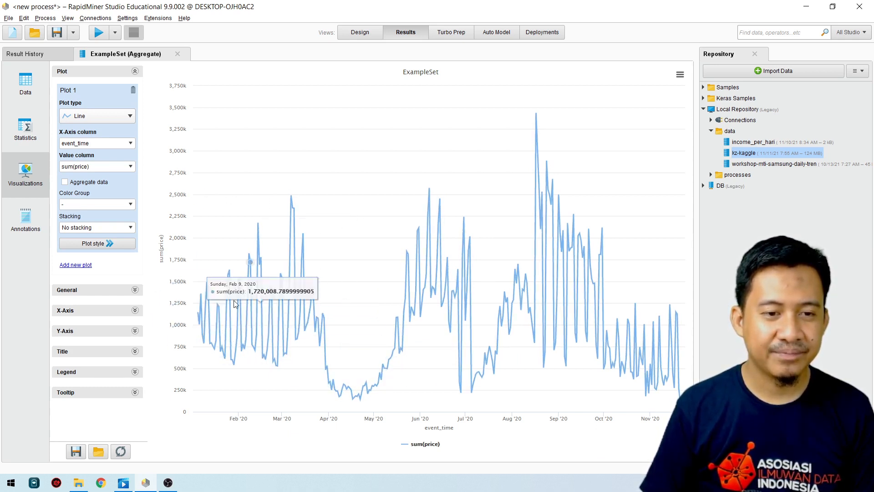
left_click_drag(195, 186, 335, 420)
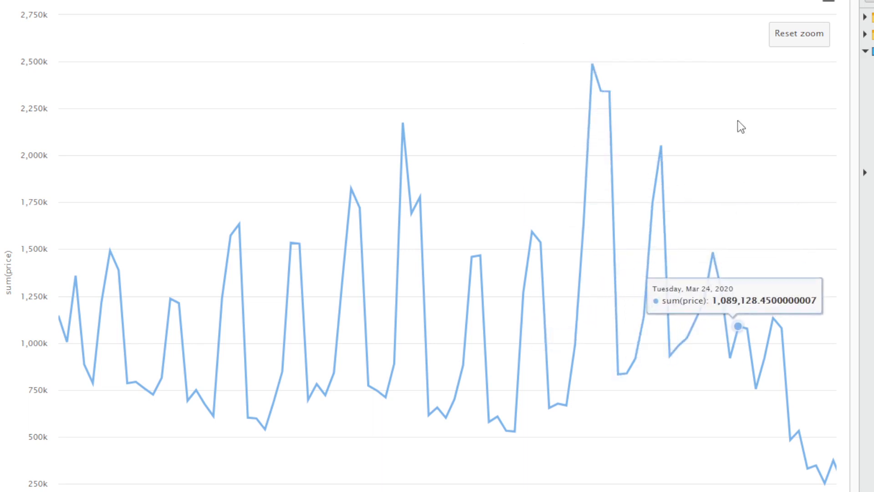
left_click(791, 34)
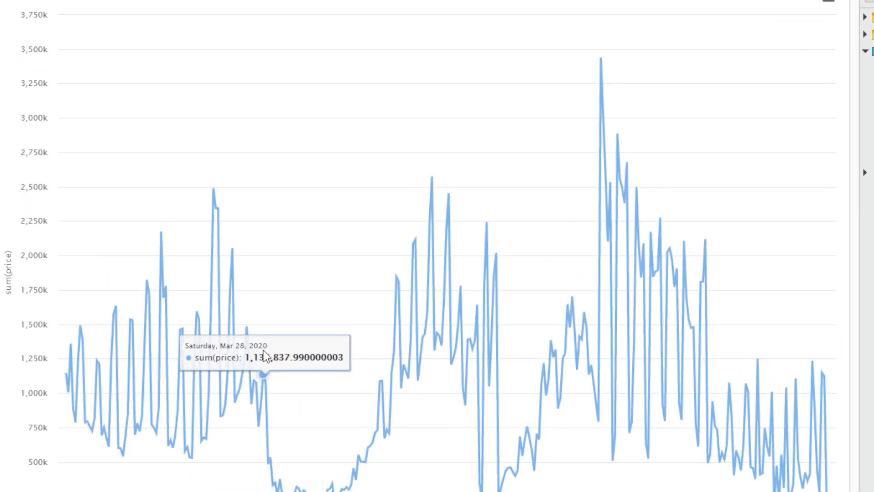
Step: Examine the plot's late March to mid-May 2020 dip and the January to March period again, resetting the zoom after each
mouse_move(261, 345)
left_mouse_down()
mouse_move(277, 442)
mouse_move(303, 489)
mouse_move(354, 474)
mouse_move(378, 430)
mouse_move(381, 380)
left_mouse_up()
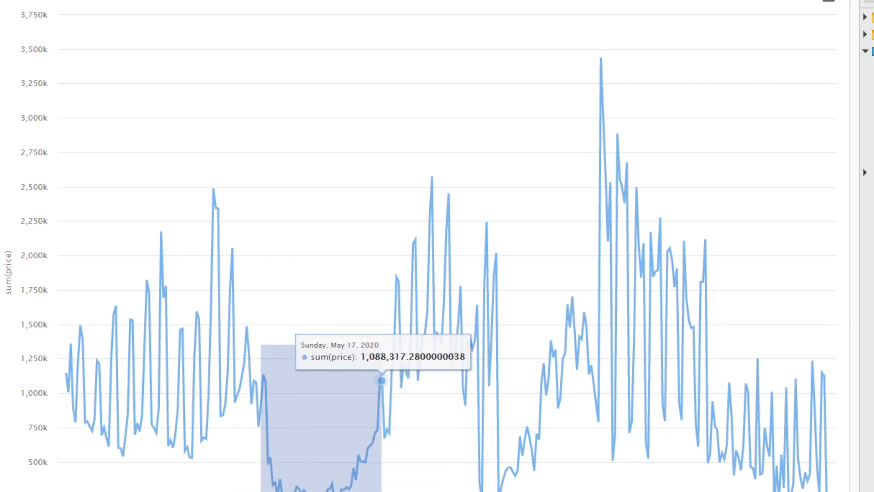
left_click_drag(381, 380, 382, 380)
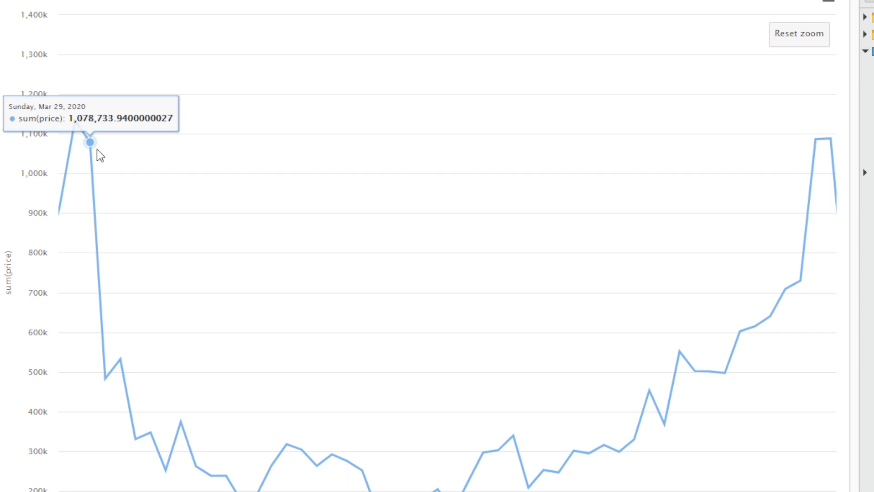
left_click(794, 40)
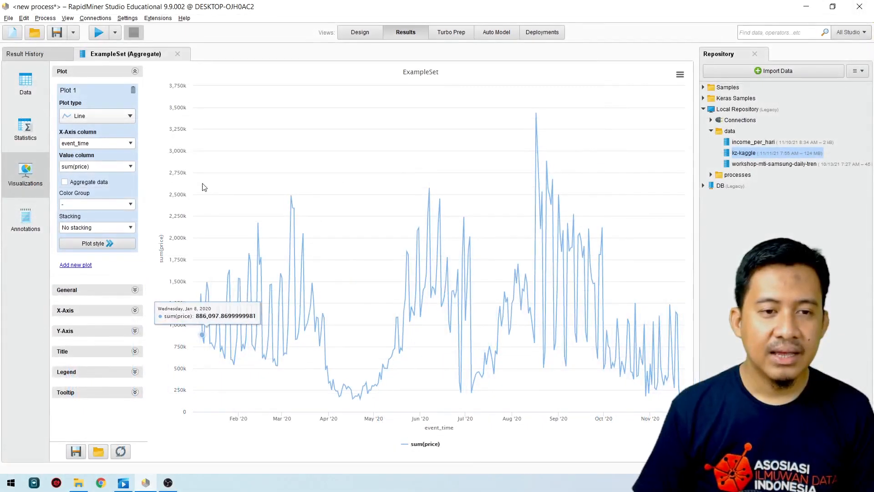
mouse_move(195, 184)
left_mouse_down()
mouse_move(296, 408)
mouse_move(328, 416)
left_mouse_up()
left_click(662, 99)
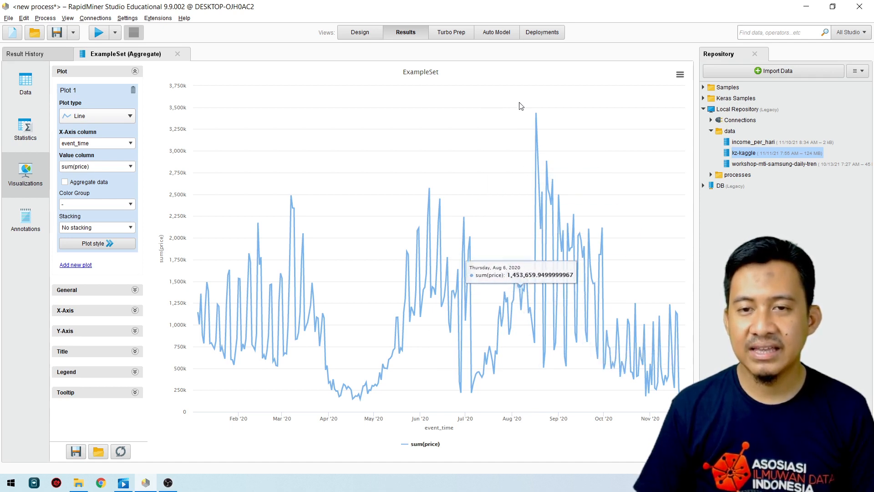
Step: Inspect the sales peaks from early August to early October 2020 in the plot and reset the zoom
left_click_drag(518, 291, 616, 418)
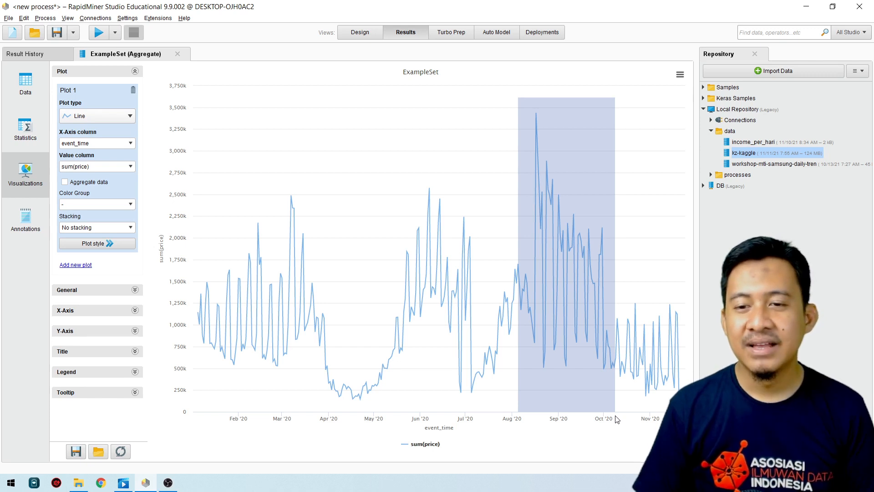
left_click_drag(616, 419, 615, 418)
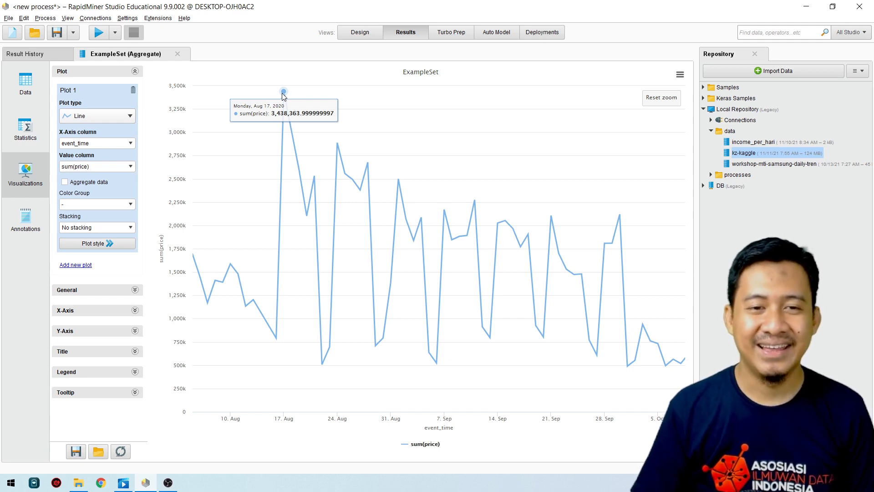
left_click(650, 102)
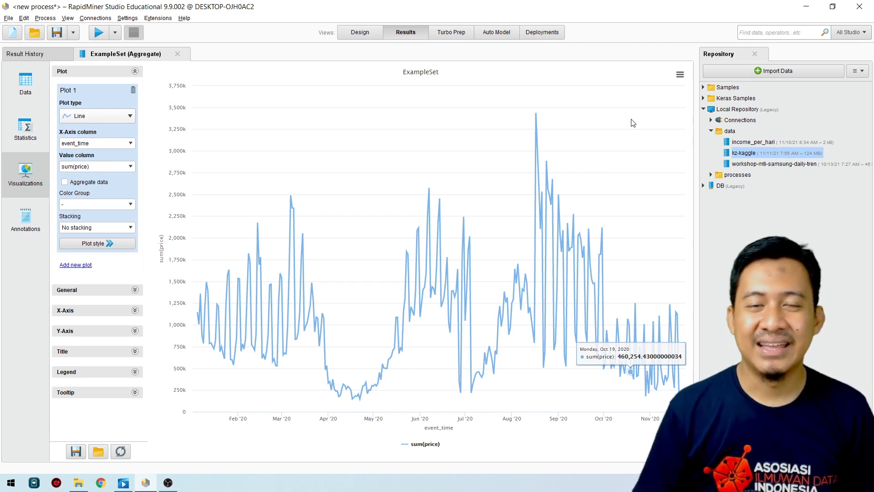
Step: Return to the process design and change the date format of Nominal to Date to MM/yyyy
left_click(357, 32)
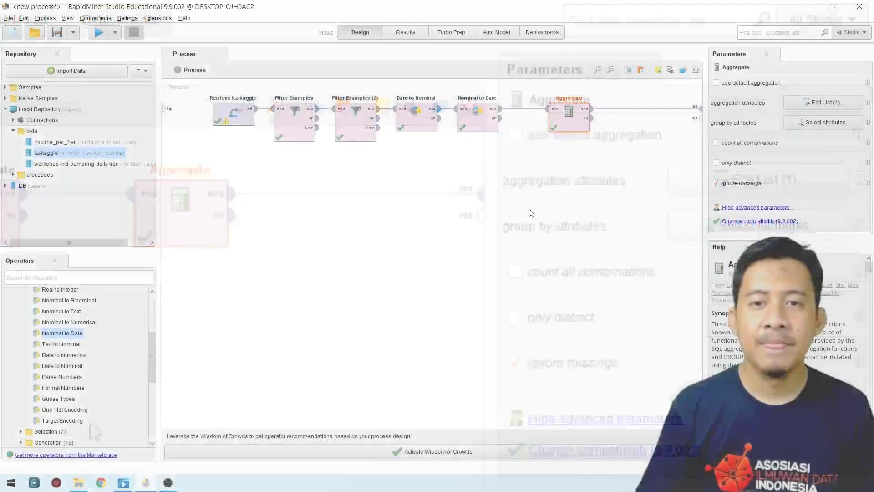
left_click(471, 112)
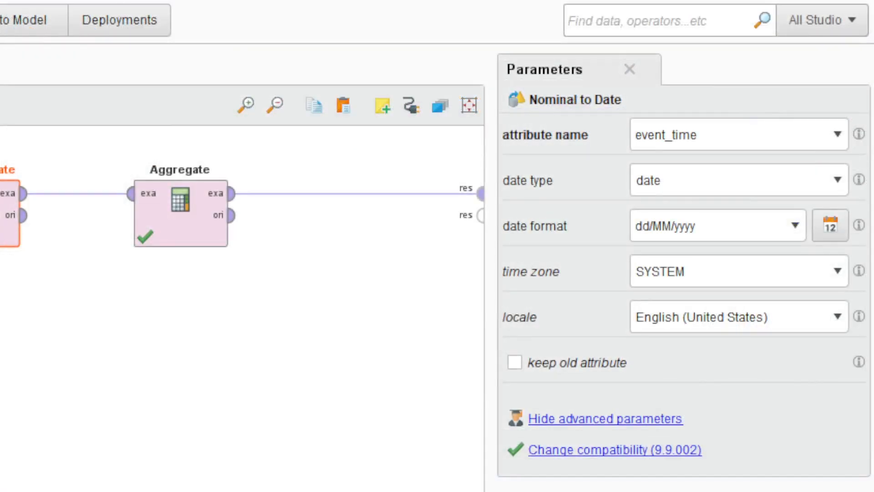
left_click_drag(639, 225, 706, 225)
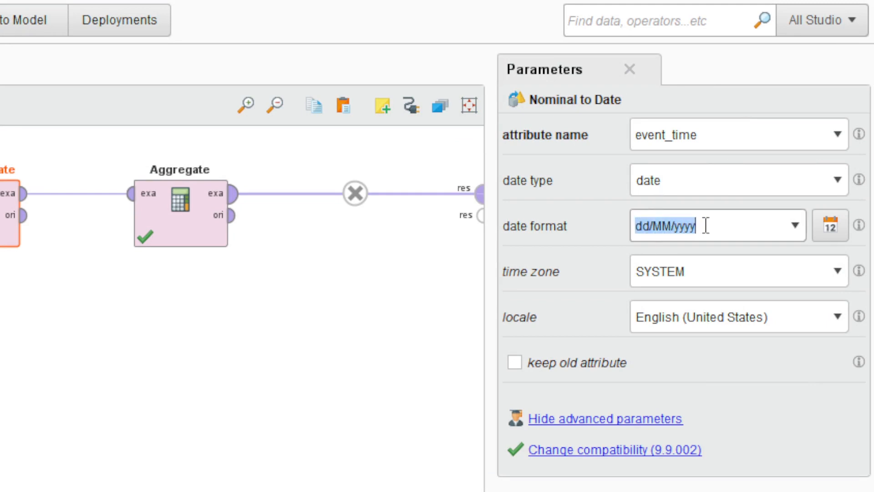
left_click(706, 225)
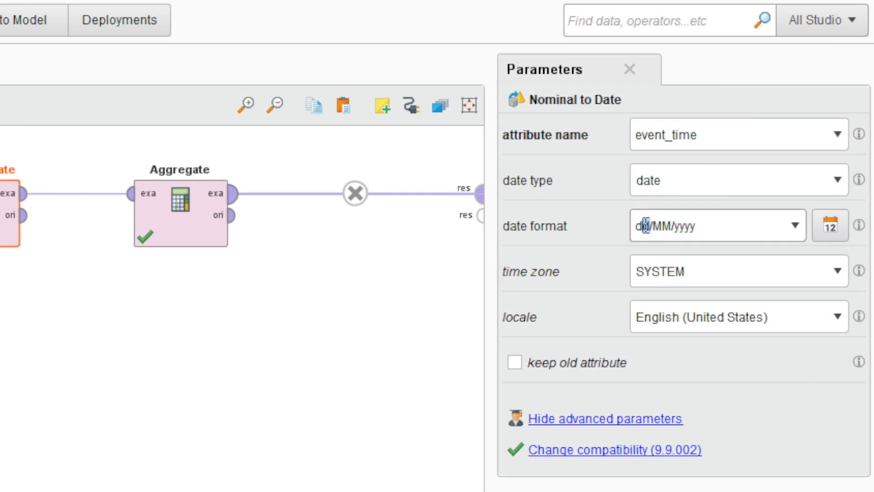
left_click_drag(646, 225, 639, 226)
key("BackSpace")
key("Delete")
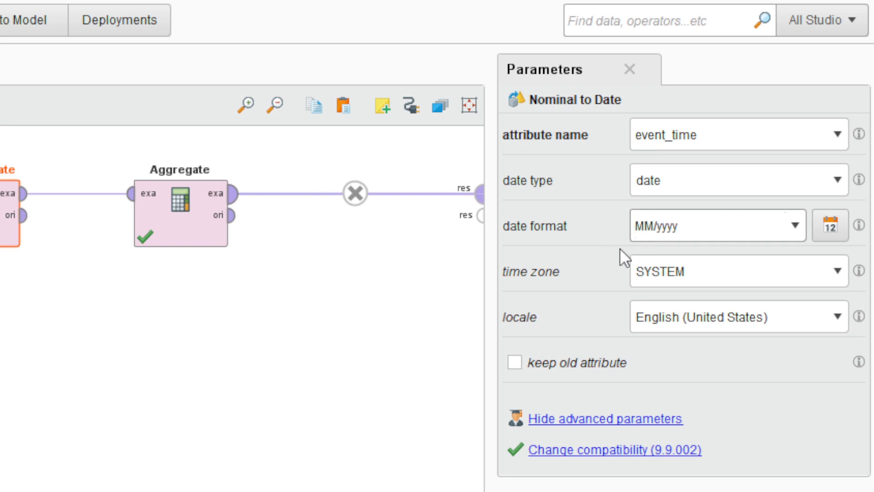
Step: Change the date format of the Date to Nominal operator to MM/yyyy
left_click(292, 381)
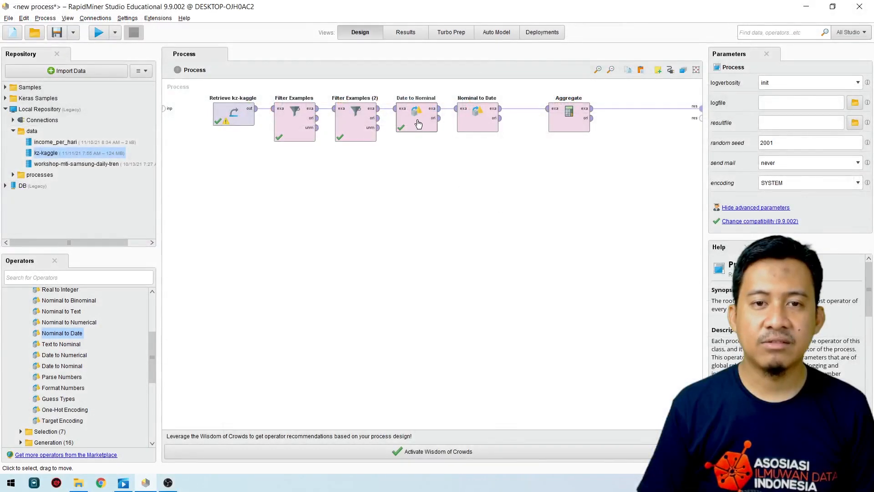
left_click(422, 113)
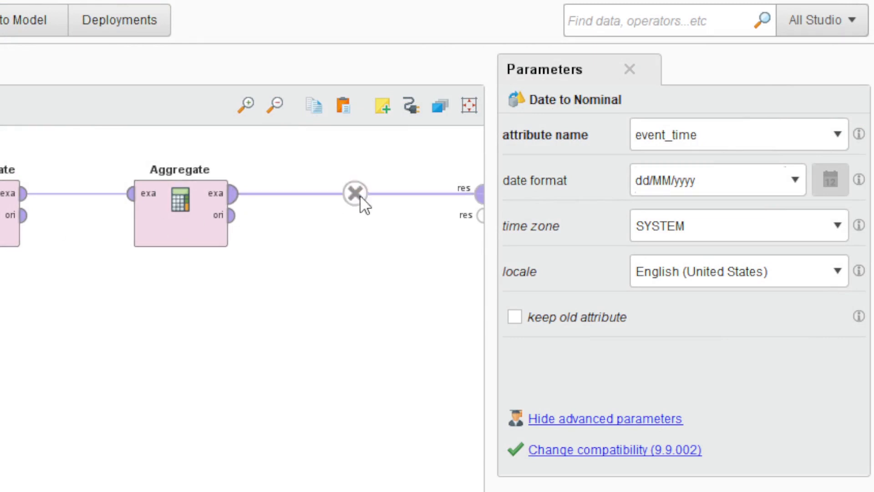
left_click_drag(654, 180, 633, 180)
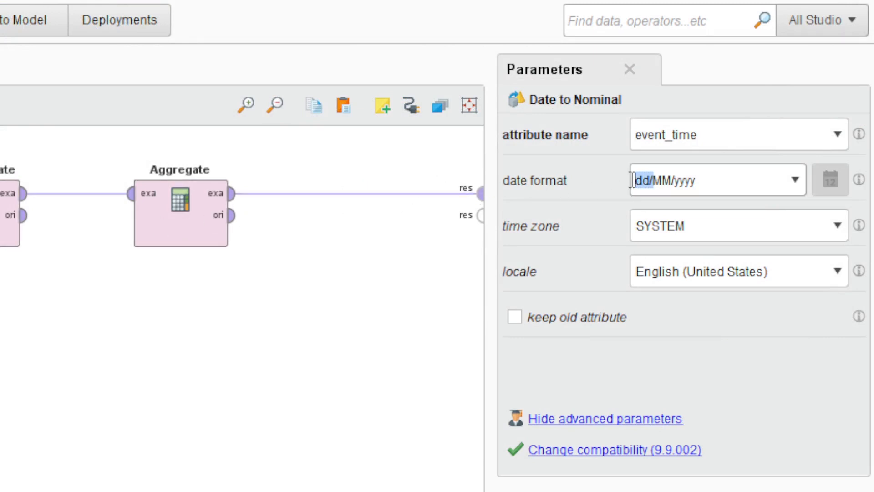
key("BackSpace")
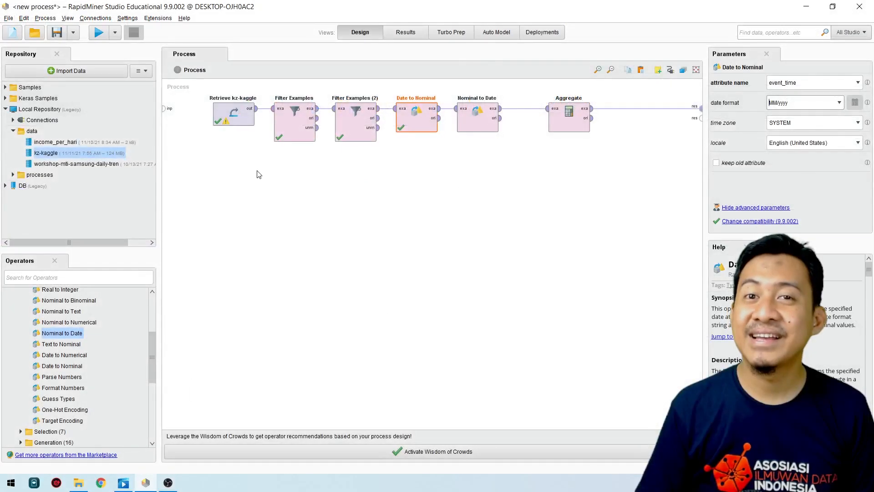
Step: Run the process and widen the event_time column in the aggregated result table
left_click(100, 34)
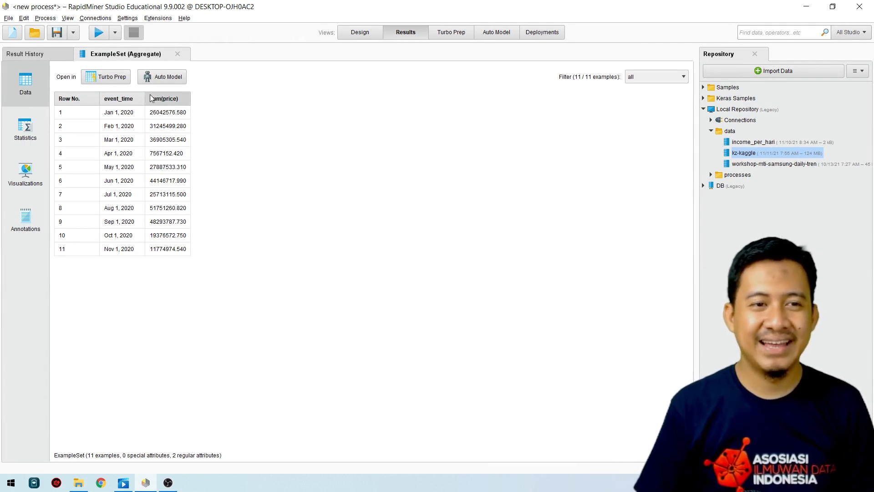
left_click_drag(145, 99, 162, 98)
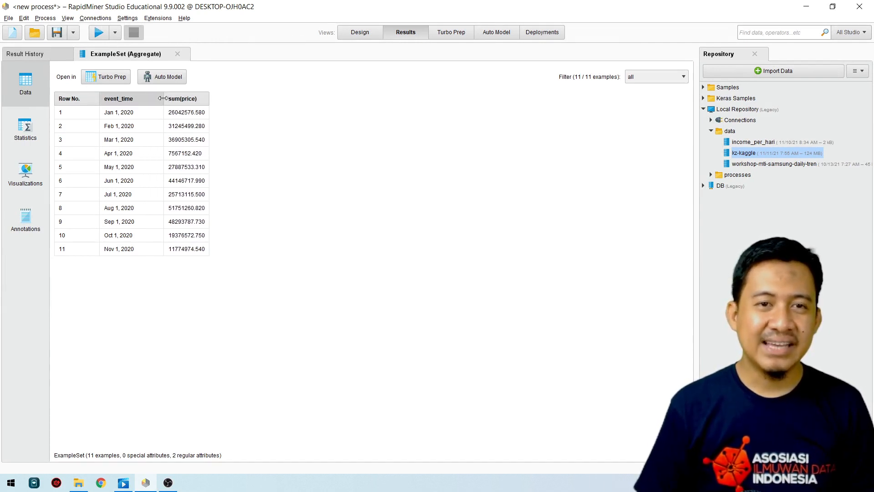
mouse_move(168, 103)
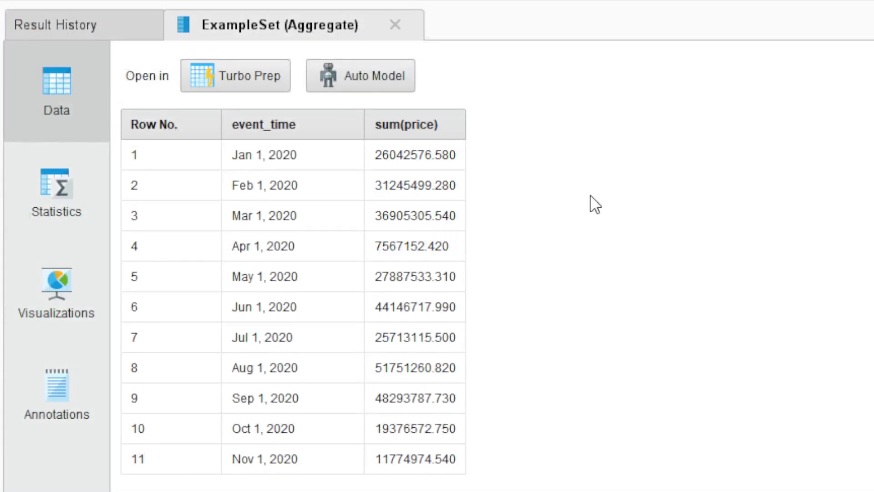
Step: Examine the monthly price sums row by row from January to July 2020 and show them as a line plot
left_click(339, 154)
left_click_drag(339, 154, 405, 155)
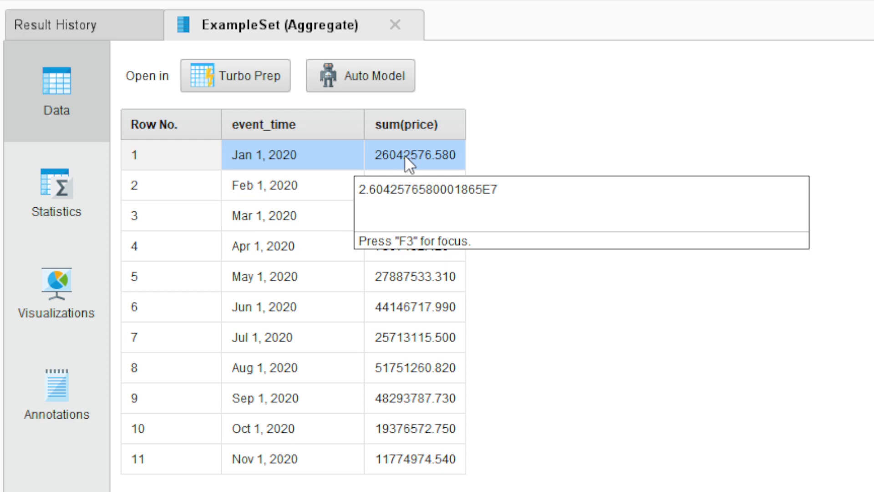
left_click_drag(330, 185, 408, 182)
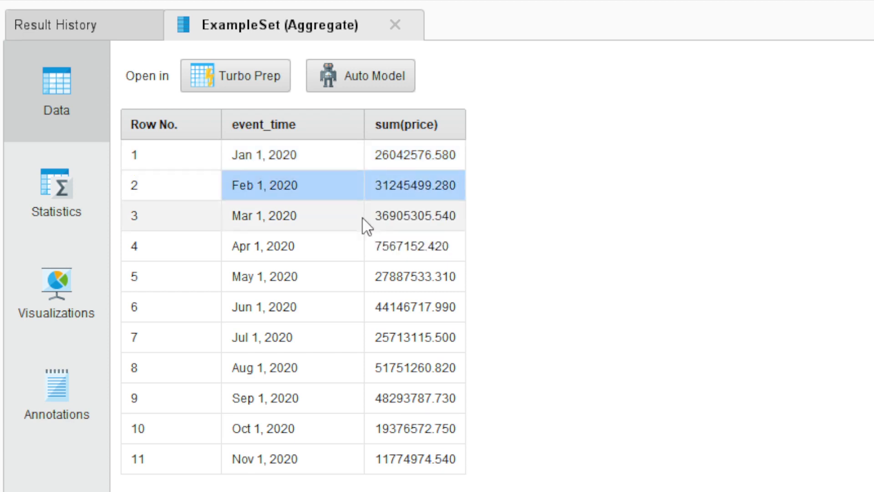
left_click_drag(329, 216, 408, 216)
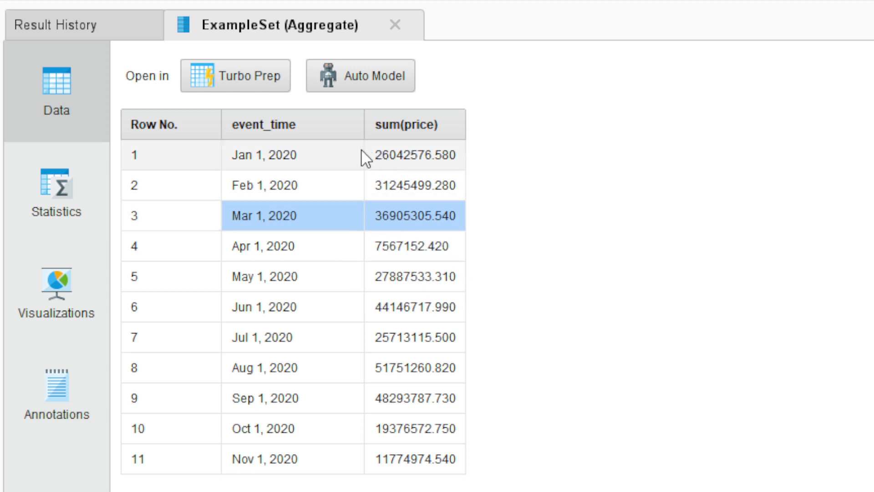
left_click_drag(362, 150, 390, 160)
left_click_drag(336, 195, 390, 195)
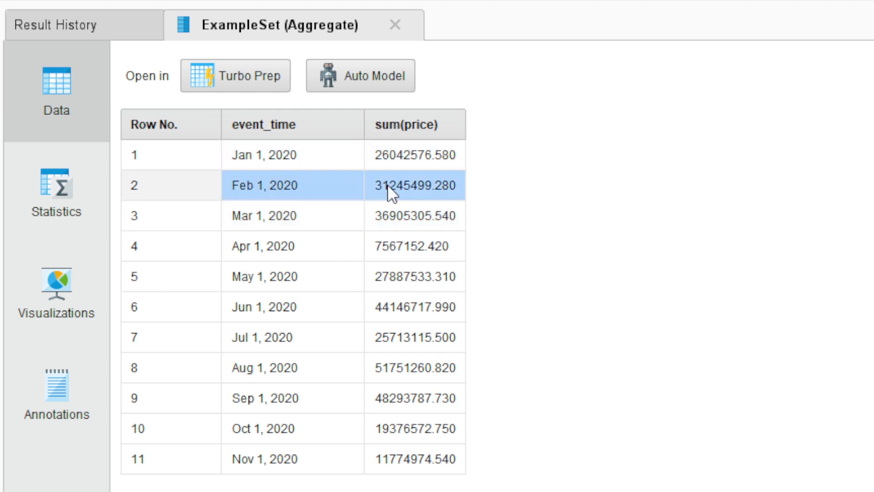
left_click(363, 222)
left_click_drag(362, 247, 397, 276)
left_click_drag(360, 308, 381, 309)
left_click_drag(348, 339, 391, 338)
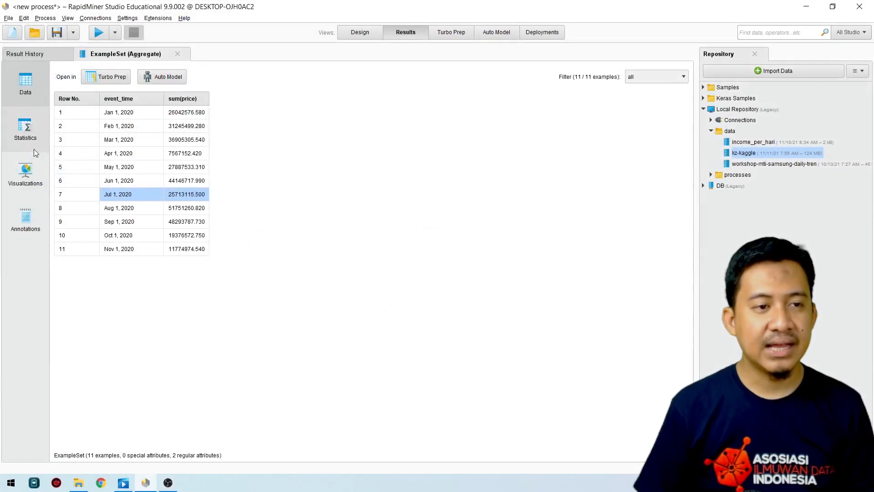
left_click(70, 298)
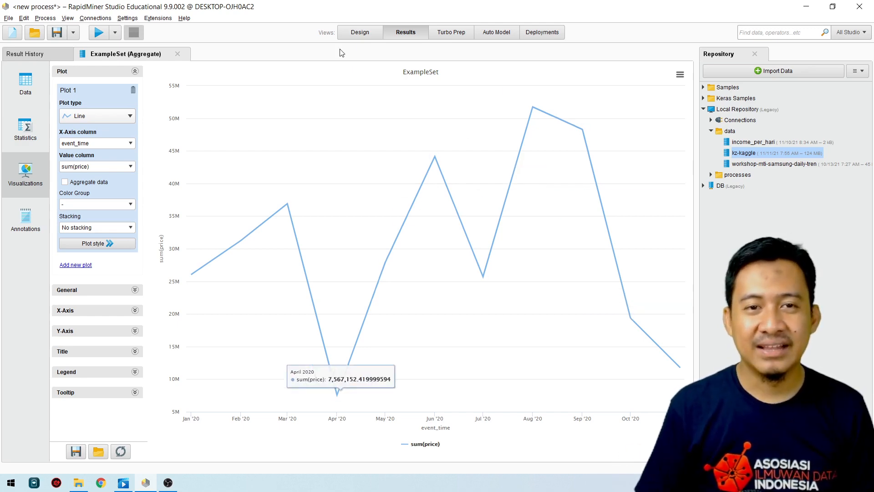
Step: Return to the process design, browse the aggregation functions available for price in Aggregate, and cancel without changes
left_click(359, 33)
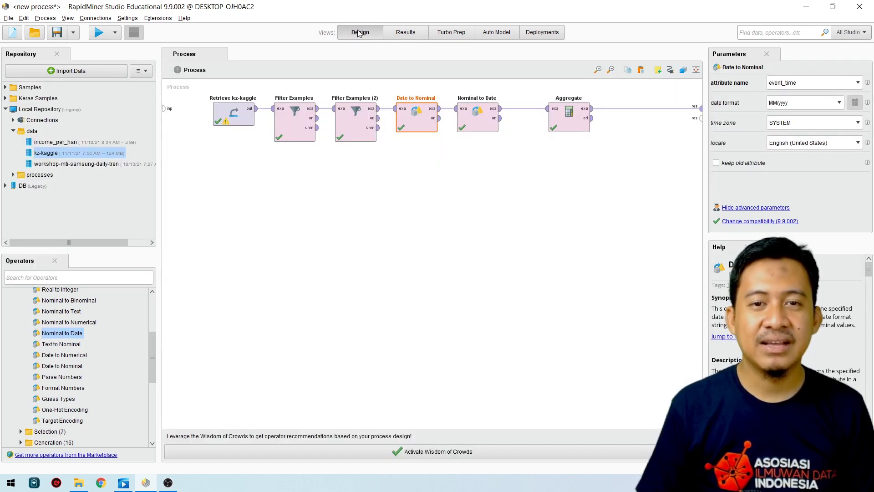
left_click(557, 247)
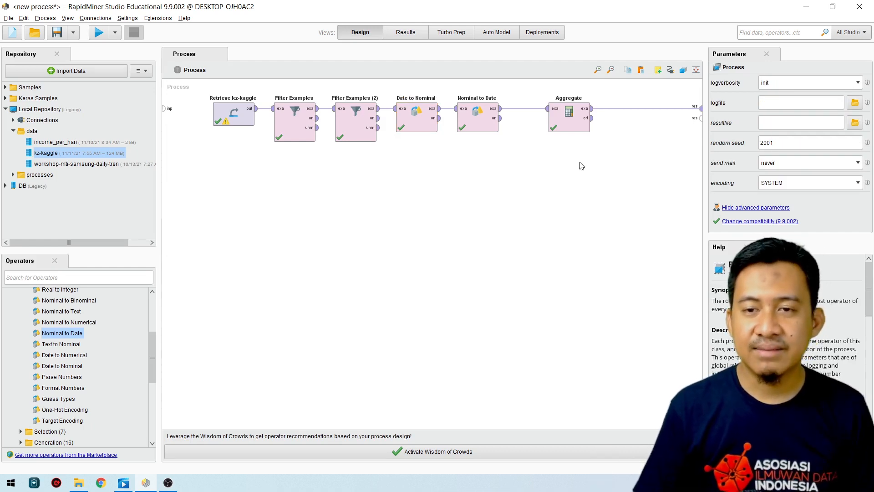
double_click(570, 112)
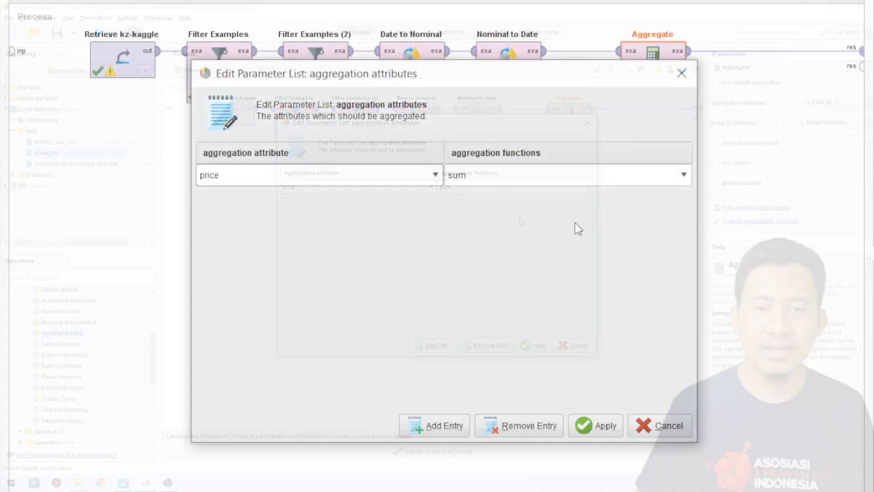
left_click(683, 174)
left_click_drag(687, 258, 692, 186)
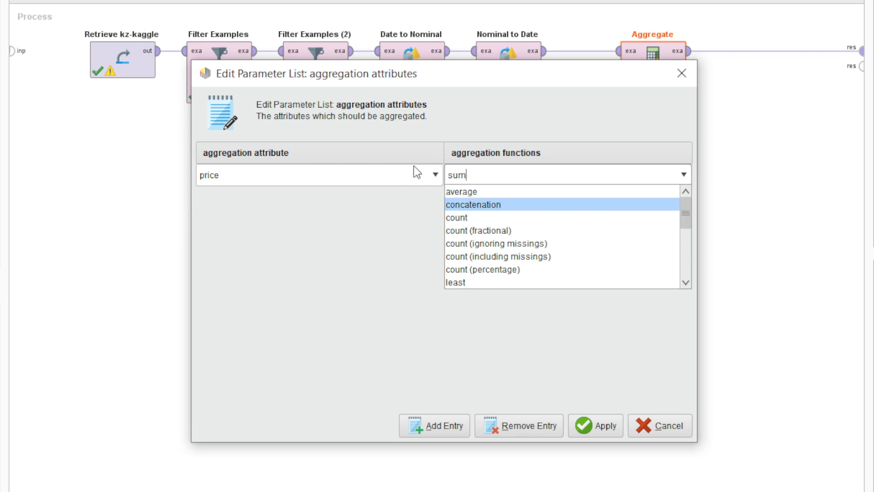
left_click(677, 431)
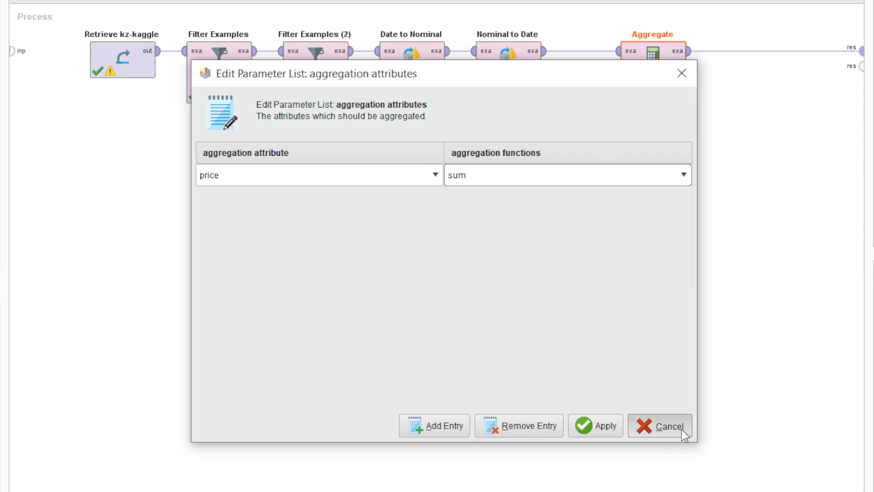
left_click(678, 432)
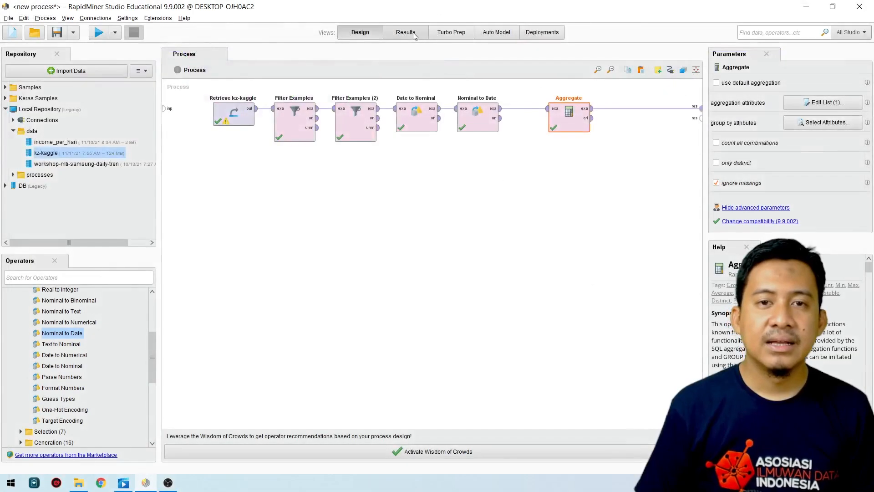
Step: Review the line plot of monthly price sums again
left_click(414, 32)
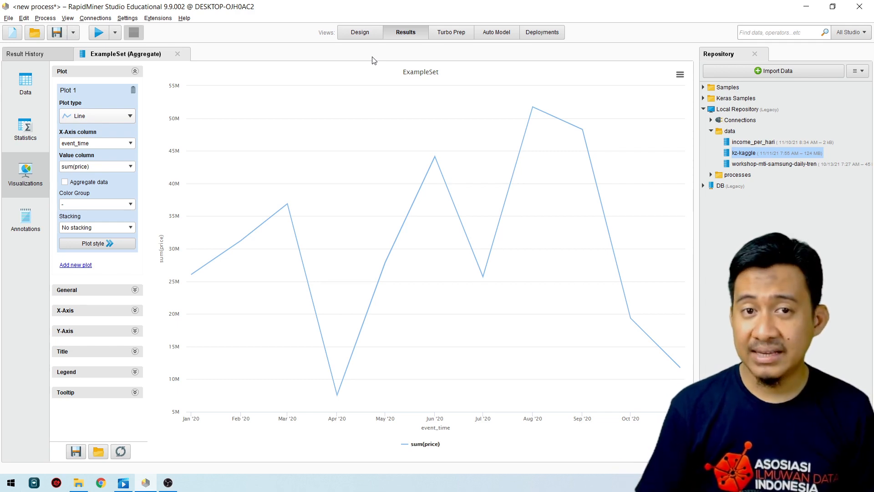
left_click(365, 34)
left_click(384, 35)
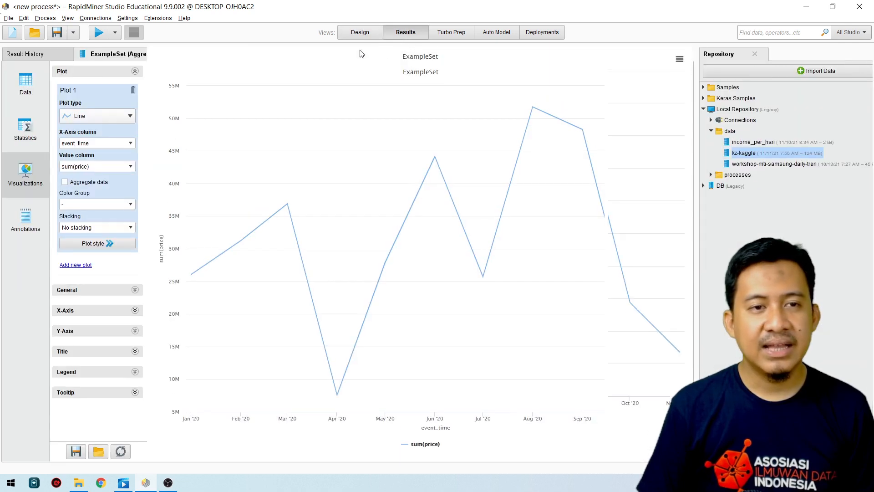
Step: In the process design, set Aggregate's aggregation attribute to brand with the count function and apply it
left_click(373, 30)
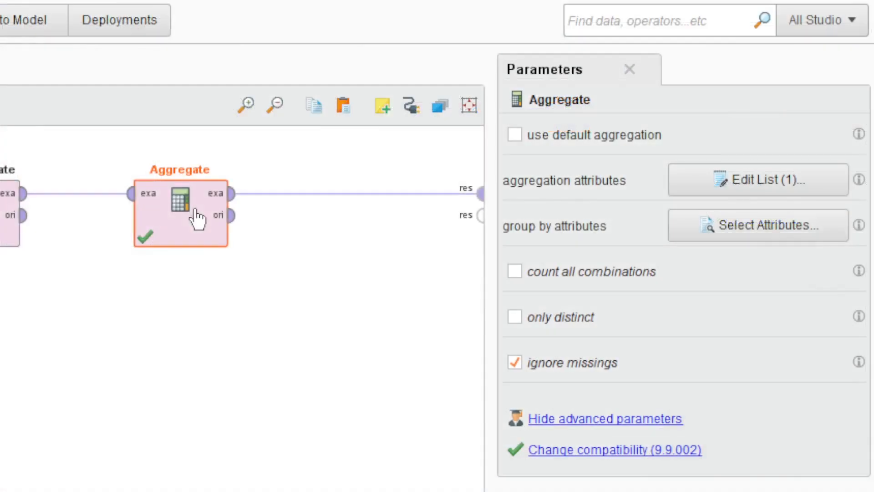
left_click(751, 181)
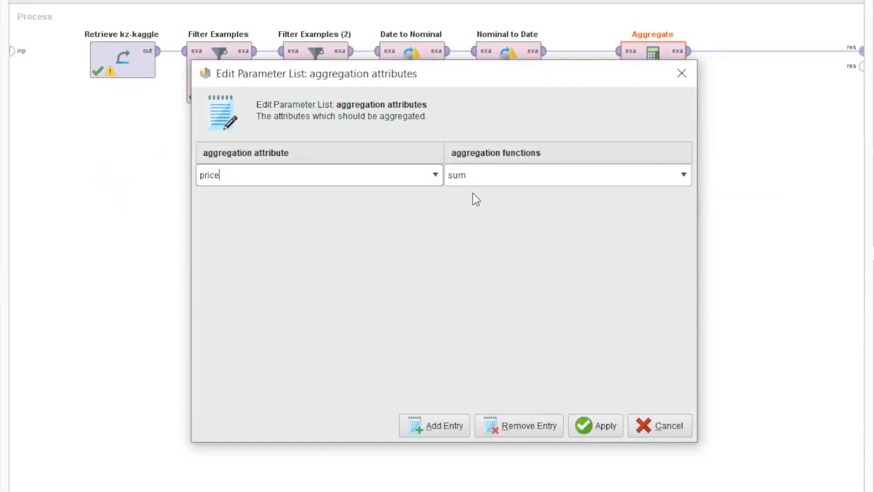
left_click(435, 175)
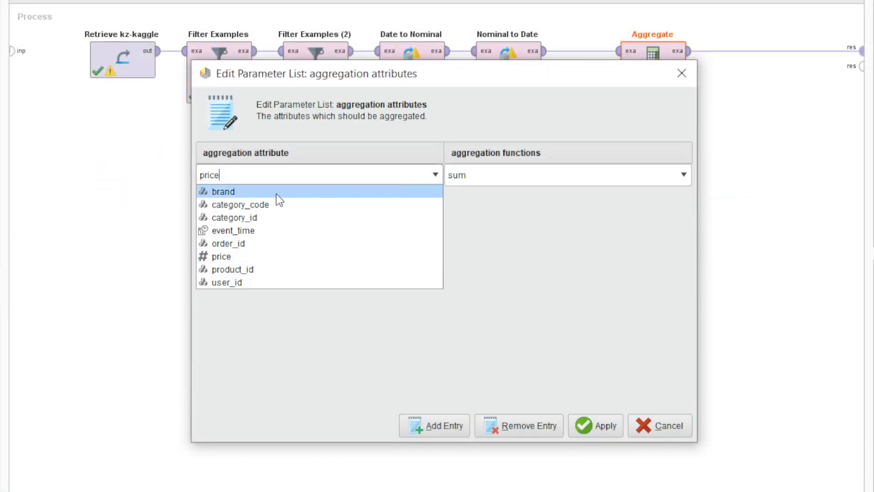
left_click(245, 192)
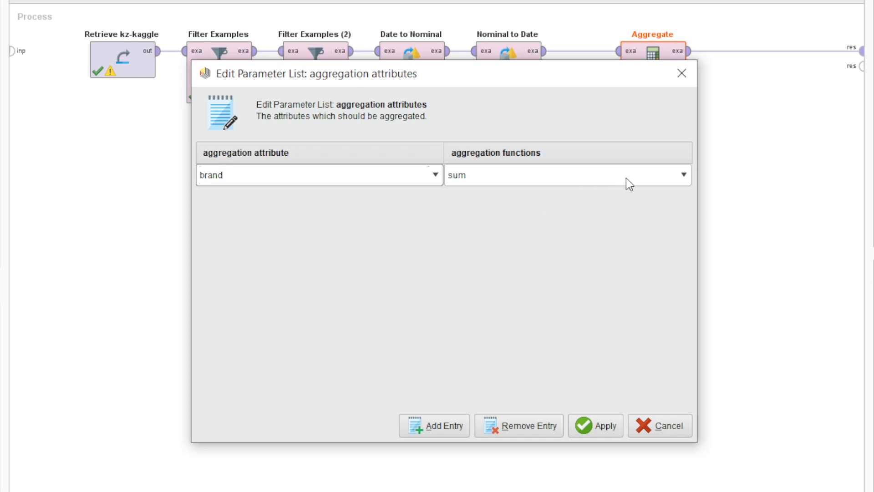
left_click(685, 176)
left_click_drag(684, 252, 682, 198)
left_click(456, 218)
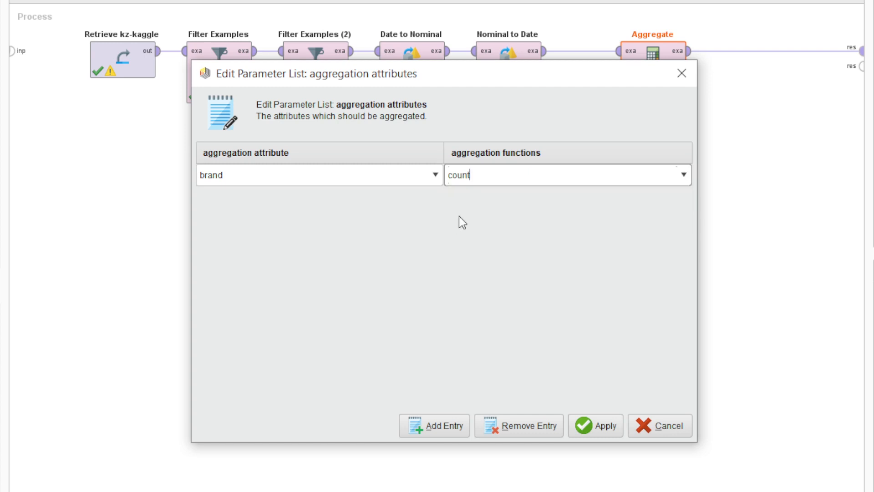
left_click(599, 425)
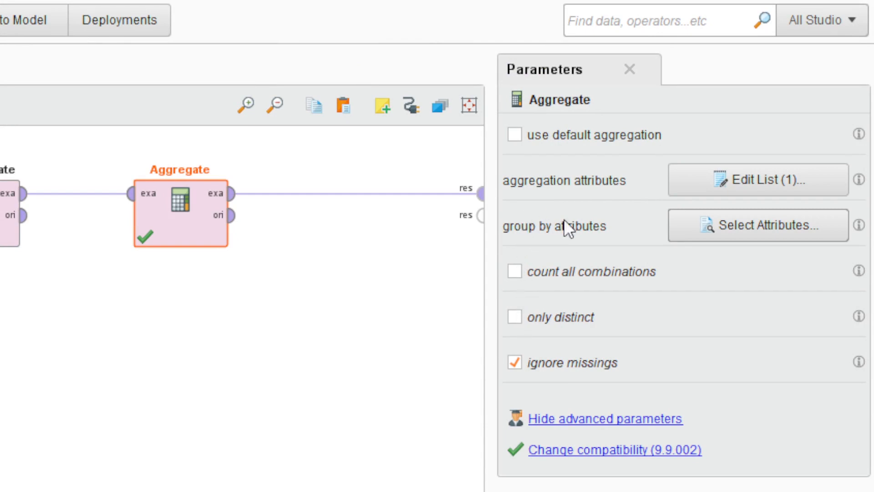
Step: Add brand to Aggregate's group by attributes alongside event_time and apply the selection
left_click(766, 231)
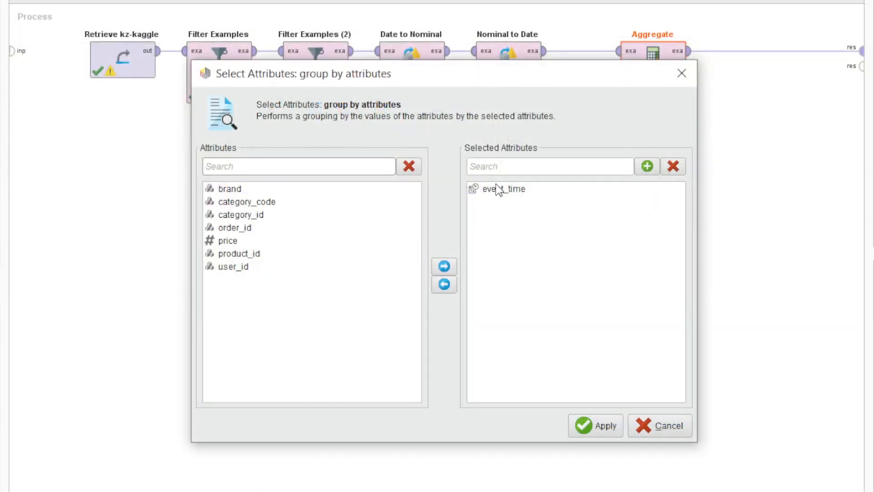
left_click(495, 189)
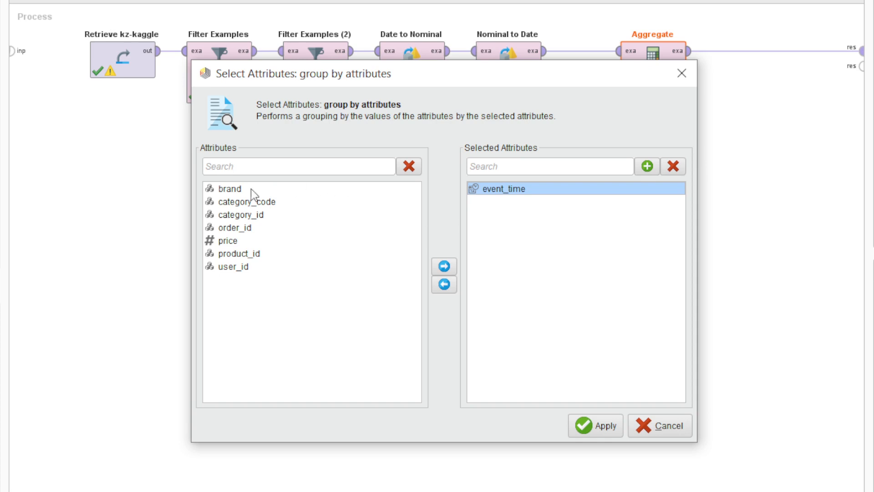
left_click(226, 189)
left_click(445, 266)
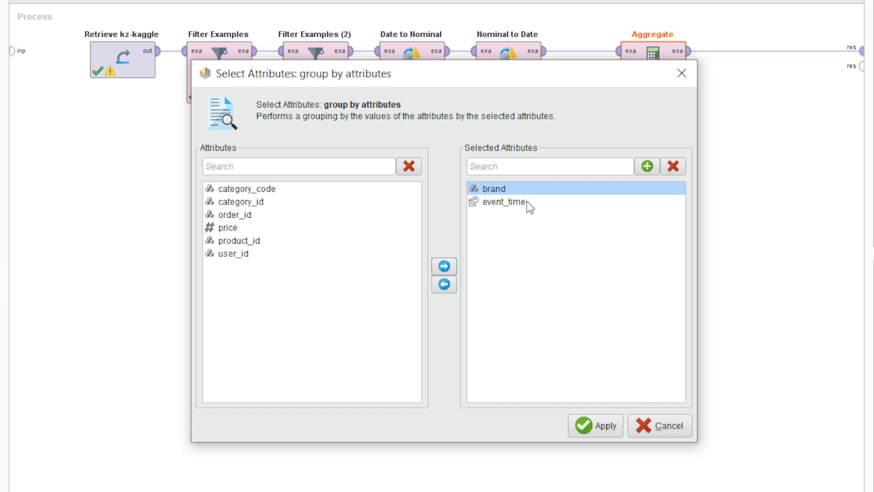
left_click(510, 201)
left_click(507, 190)
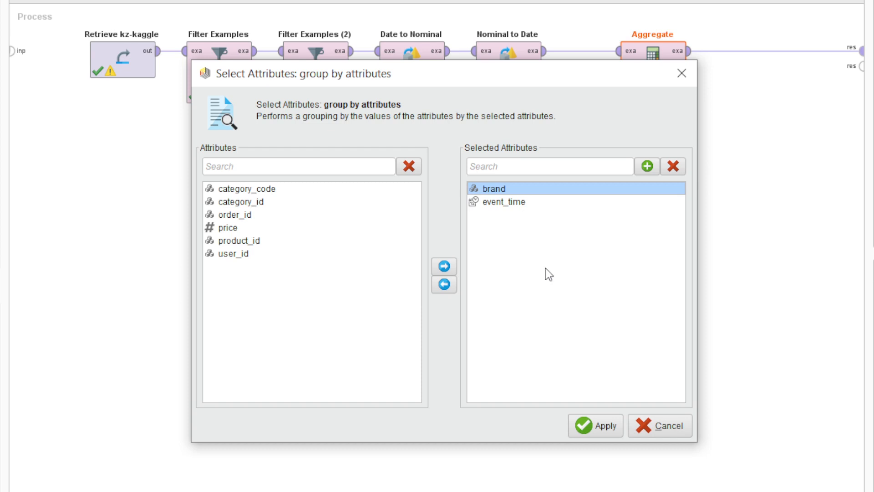
left_click(602, 430)
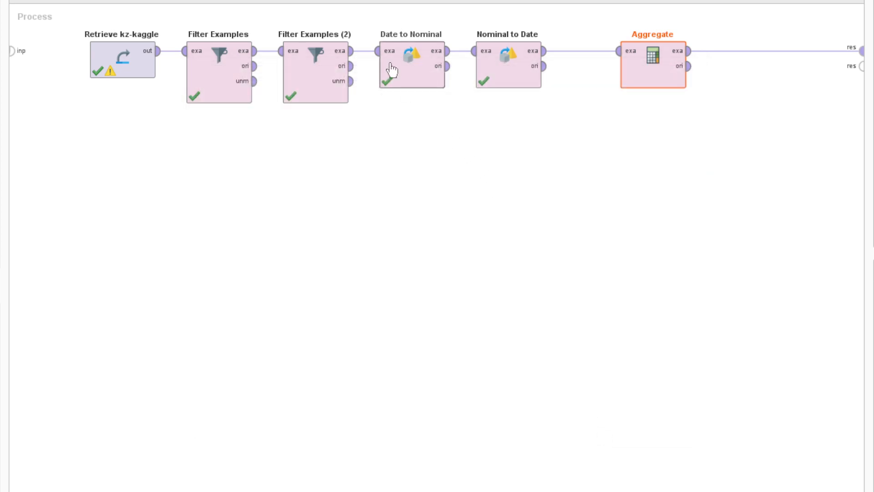
Step: Run the process and widen the brand and event_time columns in the result table
left_click_drag(363, 12, 556, 119)
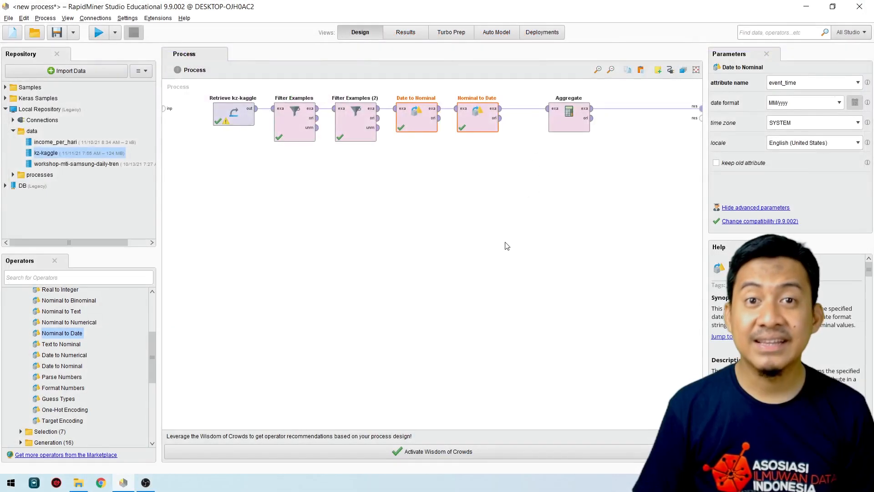
left_click(99, 36)
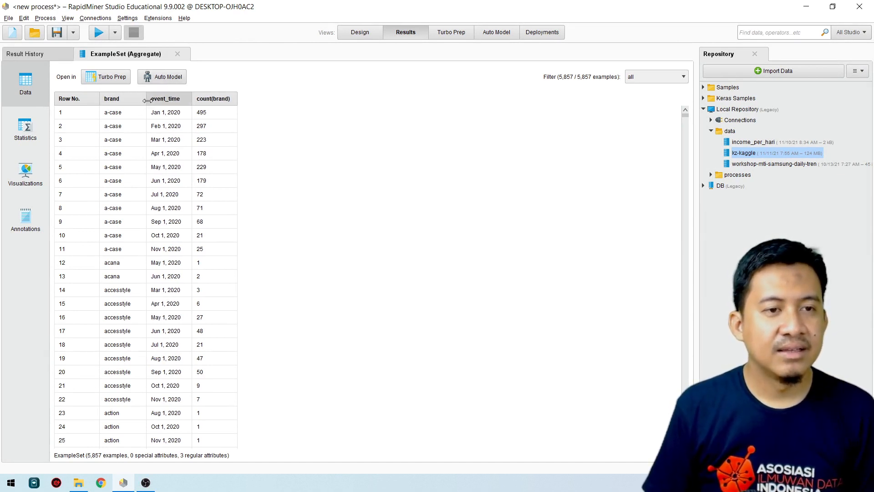
left_click_drag(145, 101, 220, 100)
mouse_move(223, 100)
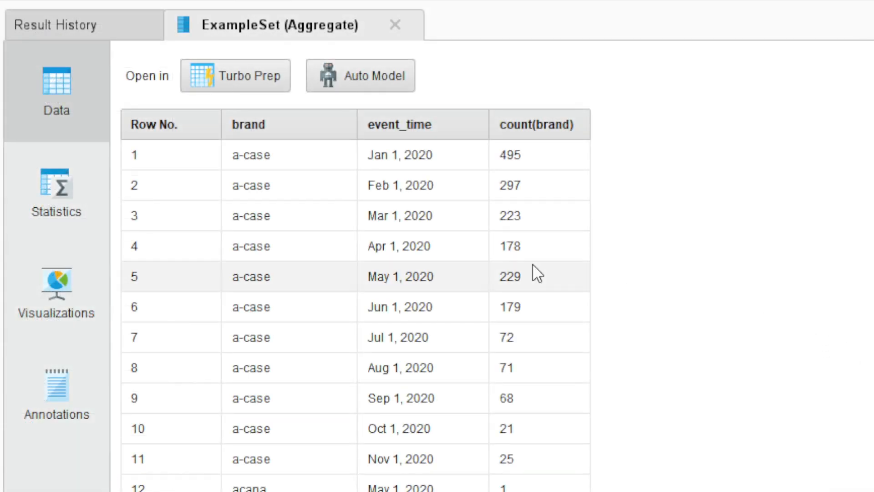
Step: Examine a-case's monthly brand counts and look through the aggregated table for the samsung rows
left_click(310, 157)
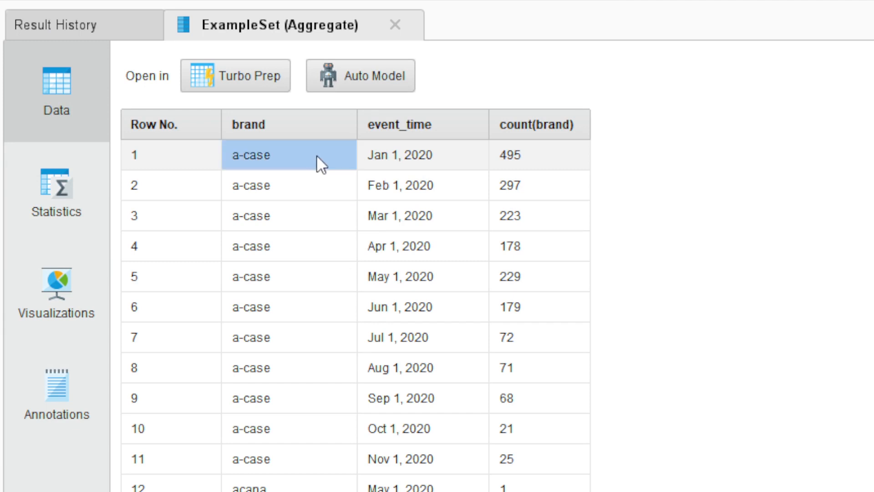
left_click_drag(316, 155, 538, 452)
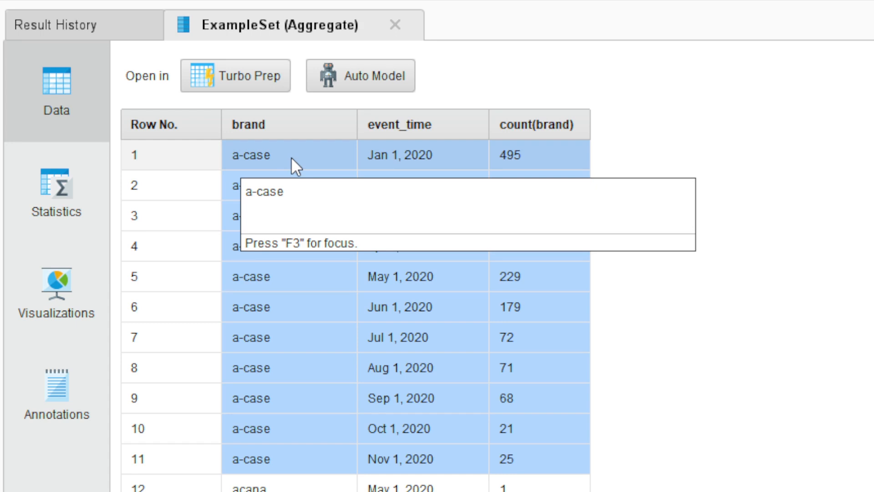
scroll(642, 202, "down", 1)
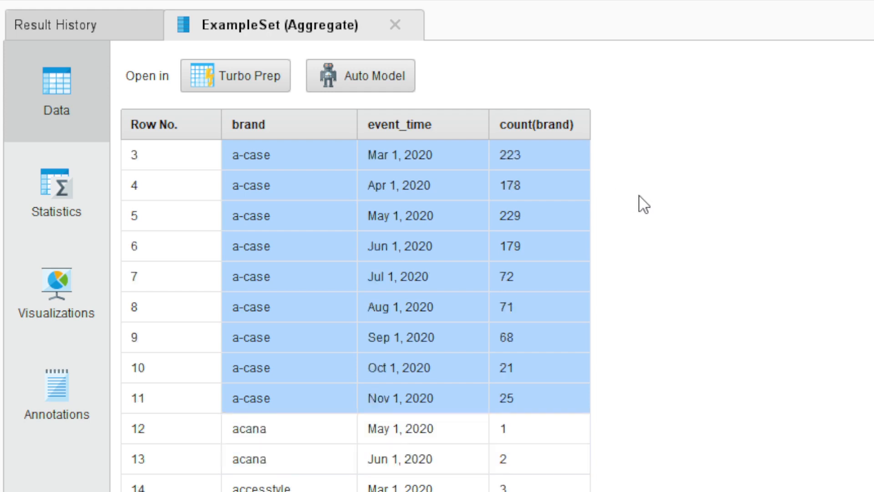
scroll(644, 201, "down", 6)
scroll(644, 203, "down", 20)
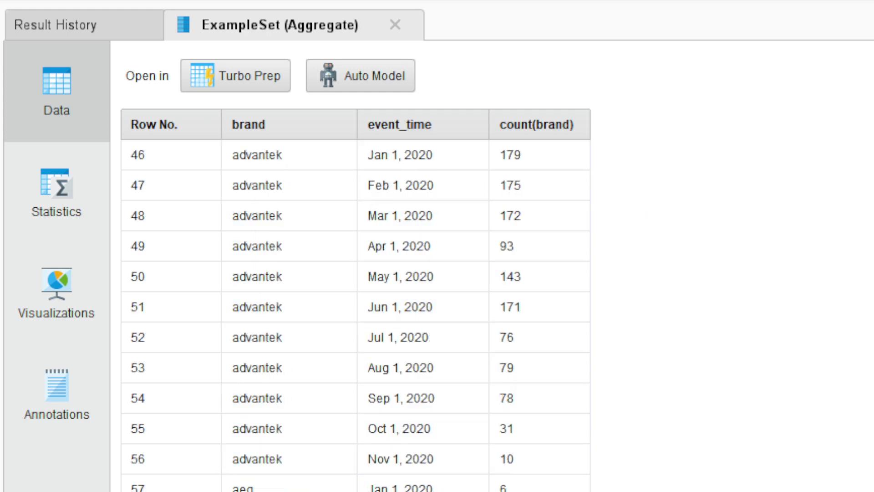
scroll(355, 316, "down", 20)
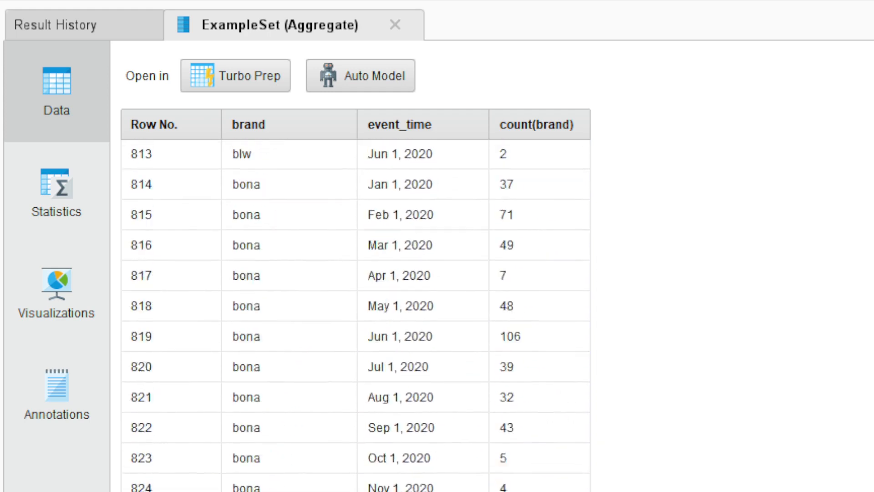
scroll(356, 315, "down", 20)
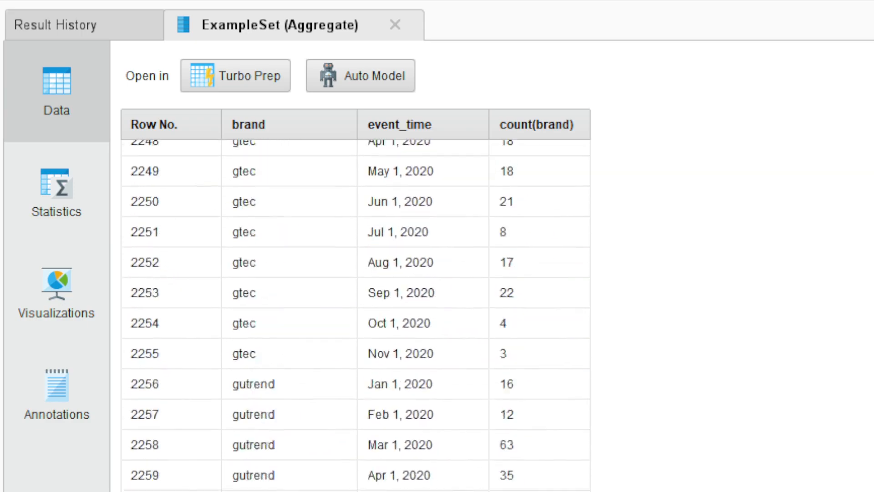
scroll(355, 315, "down", 20)
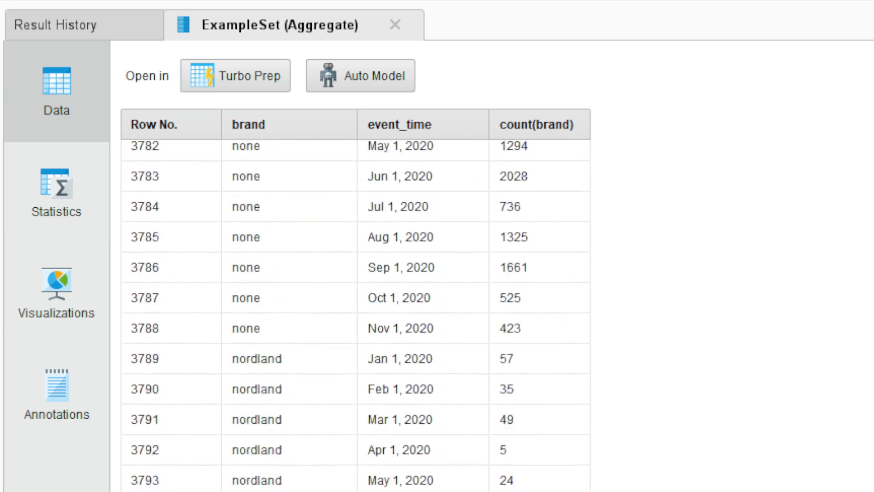
scroll(356, 315, "down", 20)
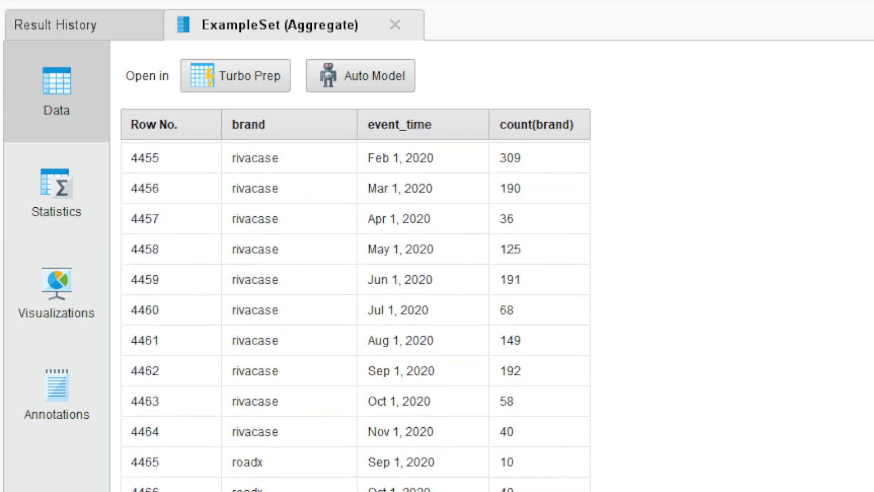
scroll(356, 315, "up", 5)
scroll(356, 315, "up", 7)
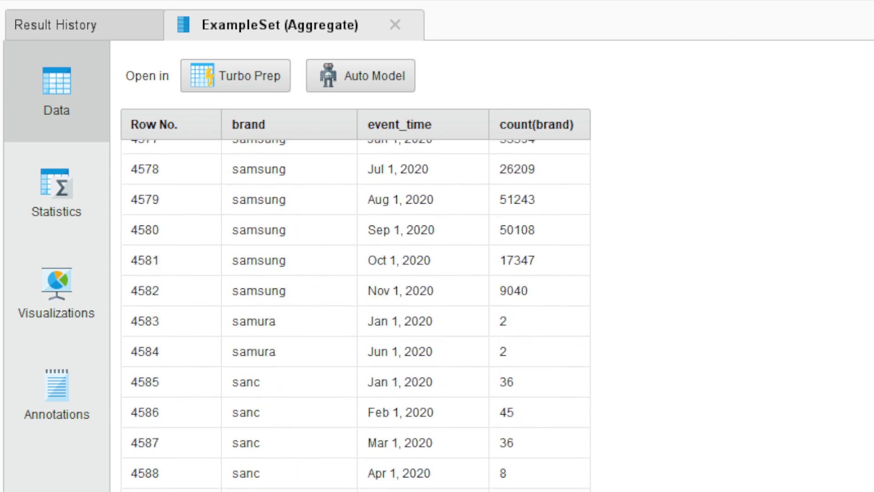
scroll(356, 315, "down", 1)
scroll(356, 315, "down", 1)
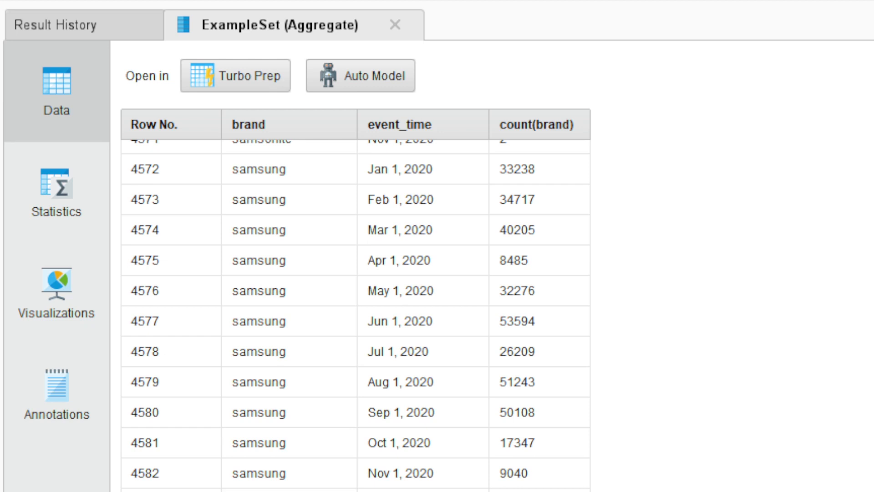
Step: Compare samsung's purchase counts month by month from January to November 2020
left_click_drag(306, 177, 517, 165)
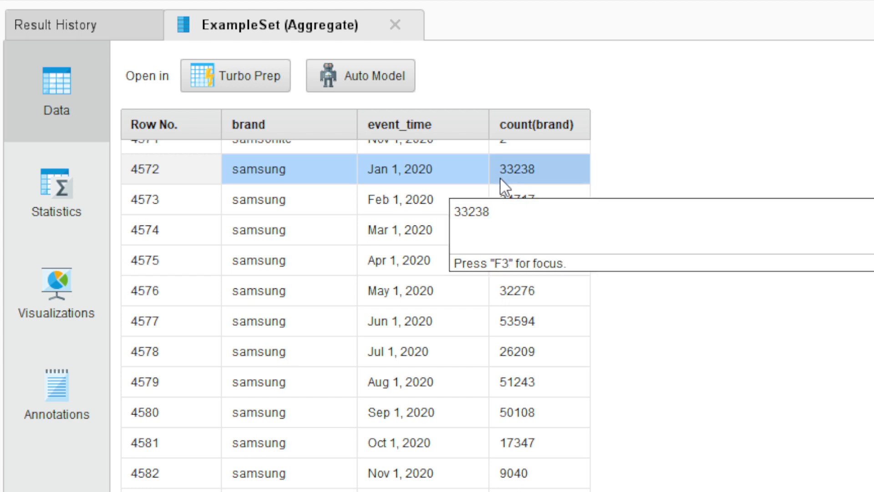
left_click_drag(307, 199, 519, 207)
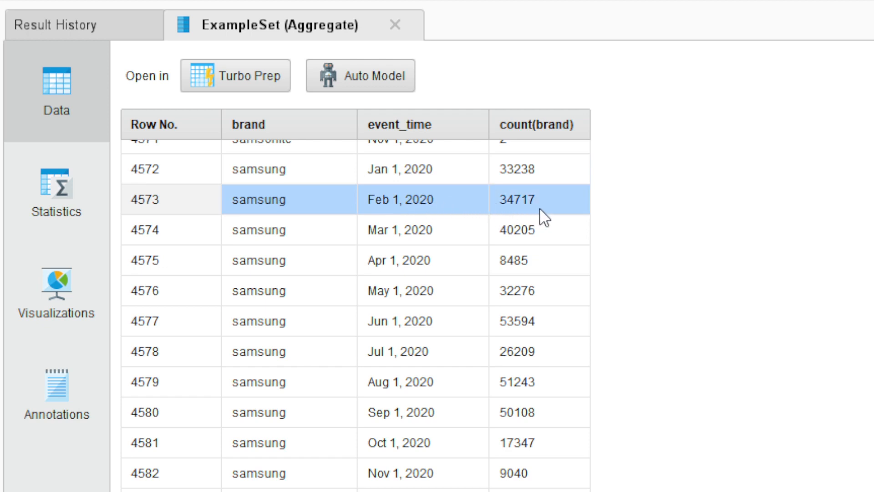
left_click_drag(319, 233, 509, 231)
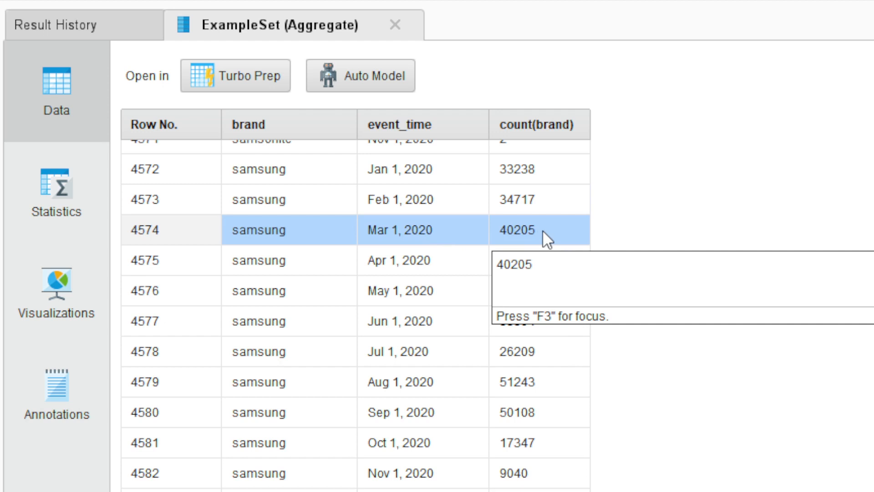
left_click_drag(291, 264, 539, 260)
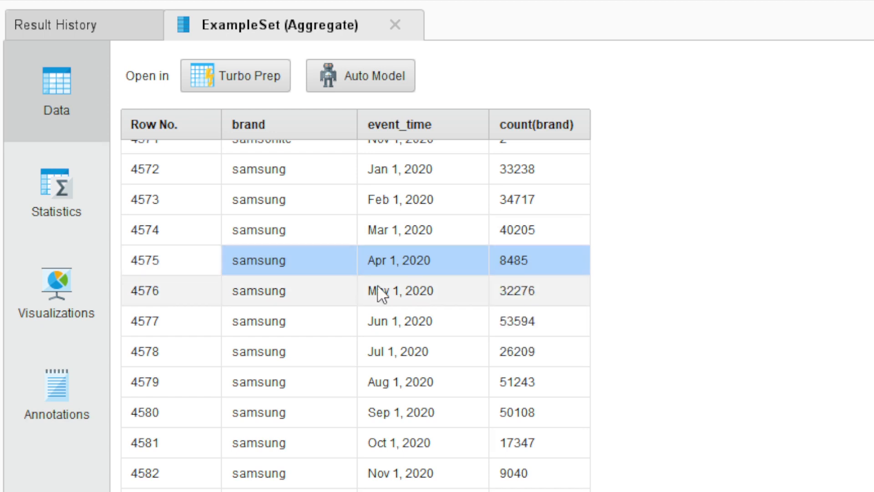
mouse_move(323, 289)
left_mouse_down()
mouse_move(508, 287)
mouse_move(556, 306)
mouse_move(544, 461)
left_mouse_up()
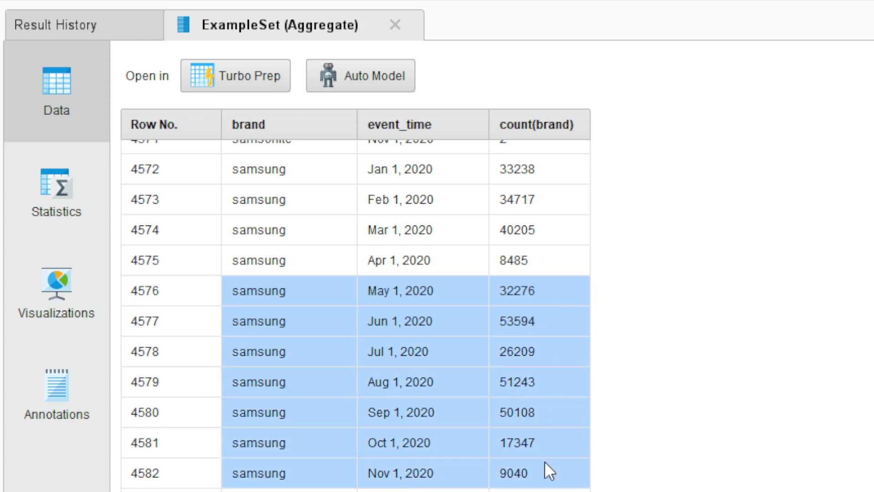
left_click_drag(309, 177, 543, 456)
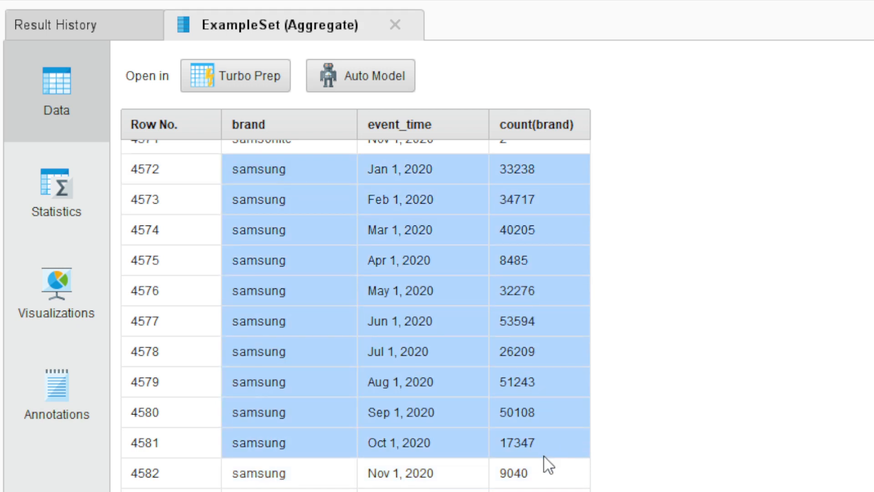
left_click(551, 482)
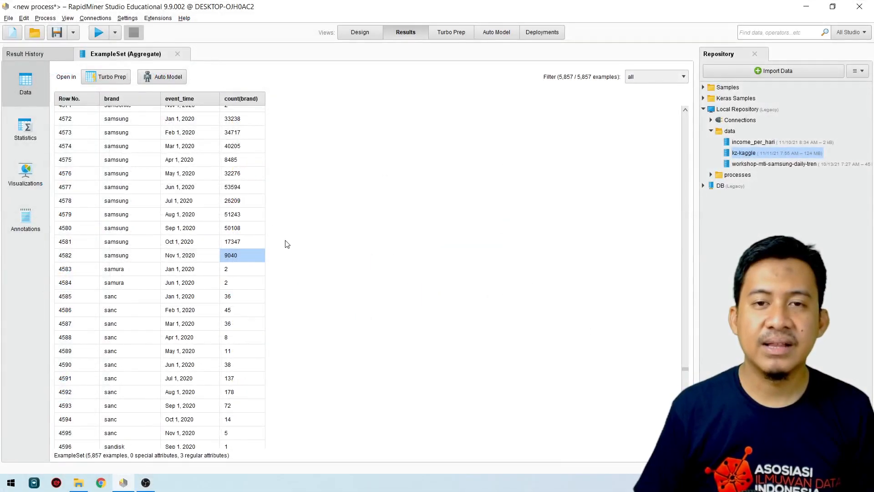
Step: Review the a-case monthly counts at the start of the table again and return to the process design
left_click_drag(684, 369, 685, 111)
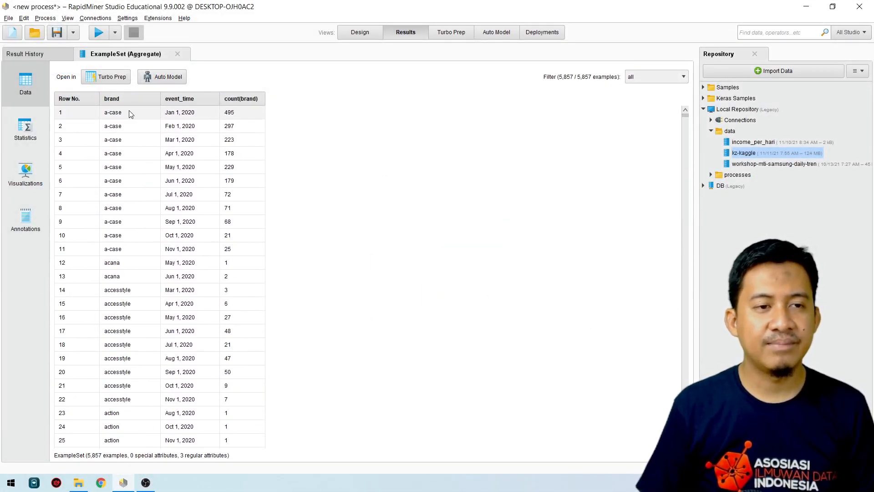
left_click_drag(130, 111, 230, 219)
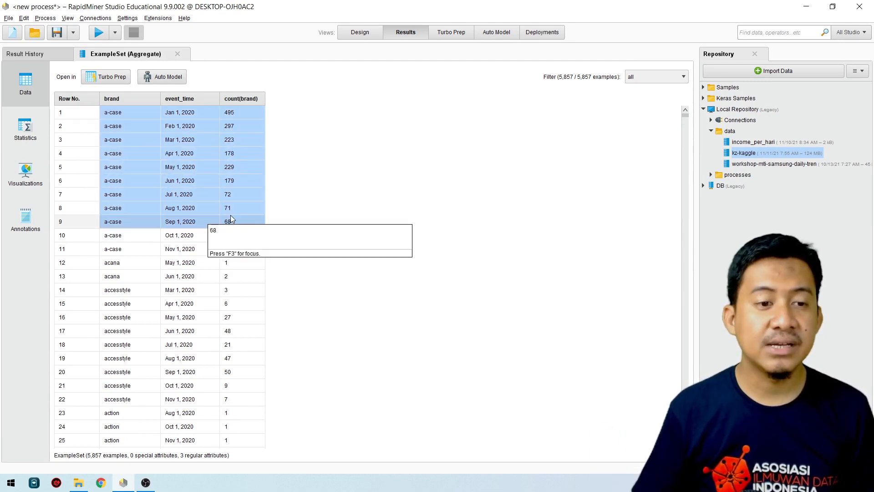
left_click(359, 33)
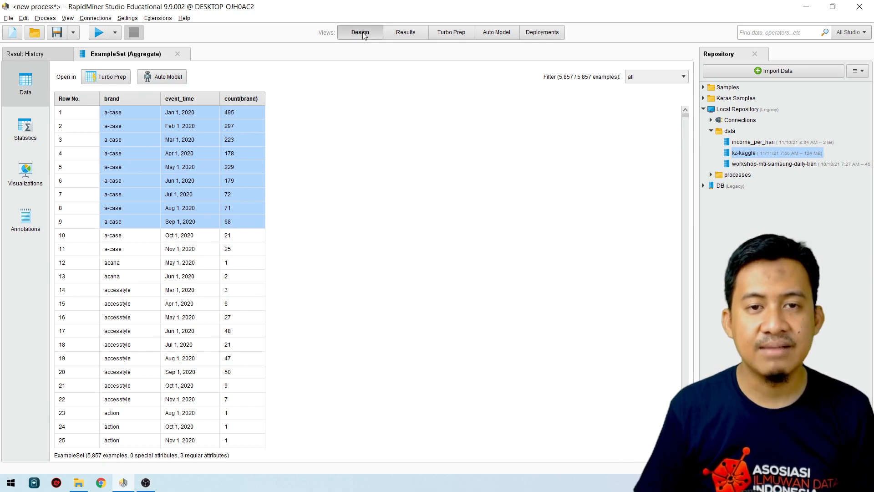